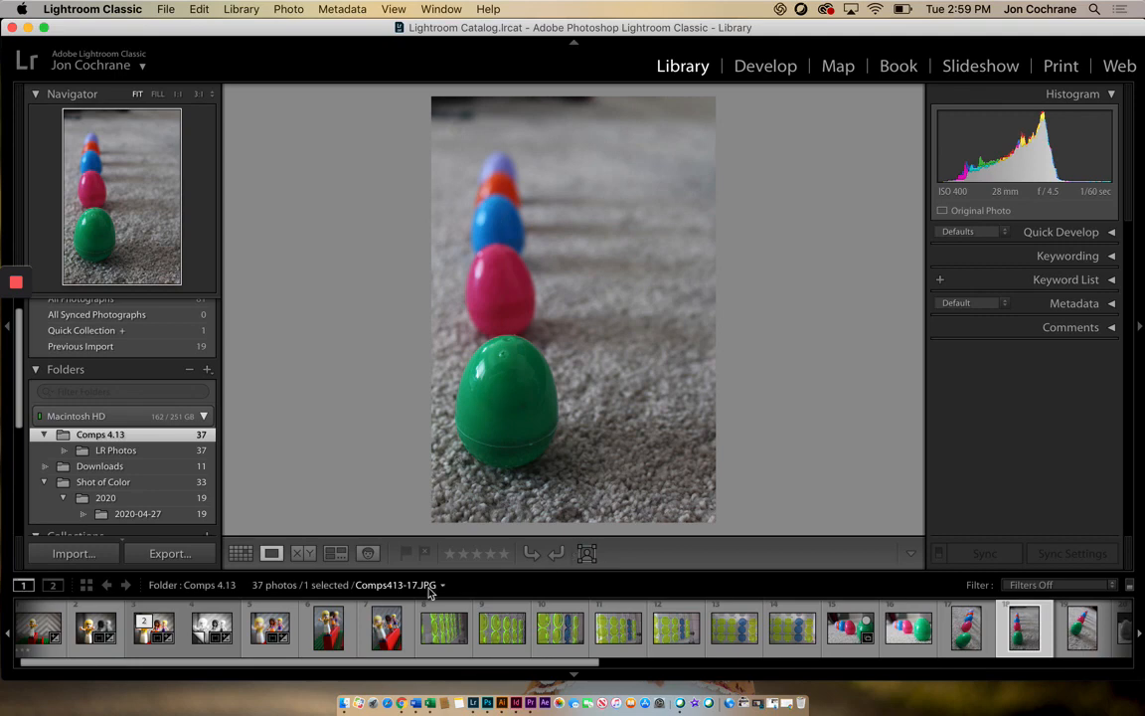
Browse the Shot of Color folder, previewing the apples, the hourglasses and the potted plant photo IMG_0618-2A56D.png
{"action": "left_click_drag", "start_coordinate": [343, 662], "coordinate": [319, 675]}
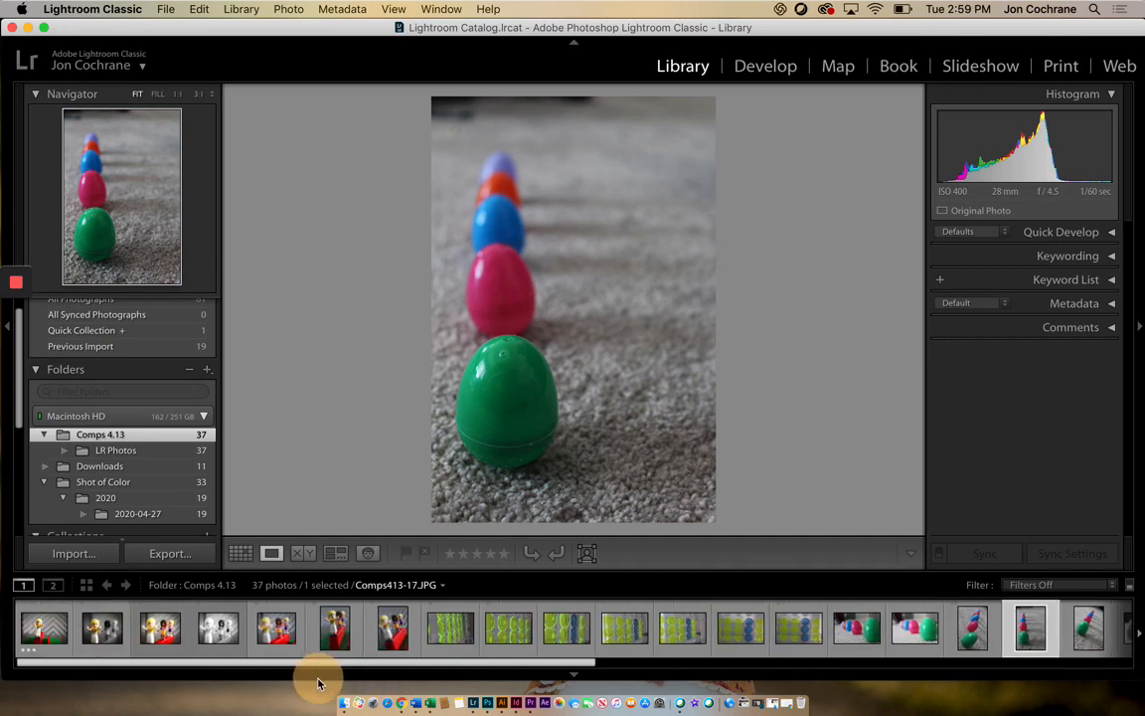
{"action": "left_click", "coordinate": [127, 484]}
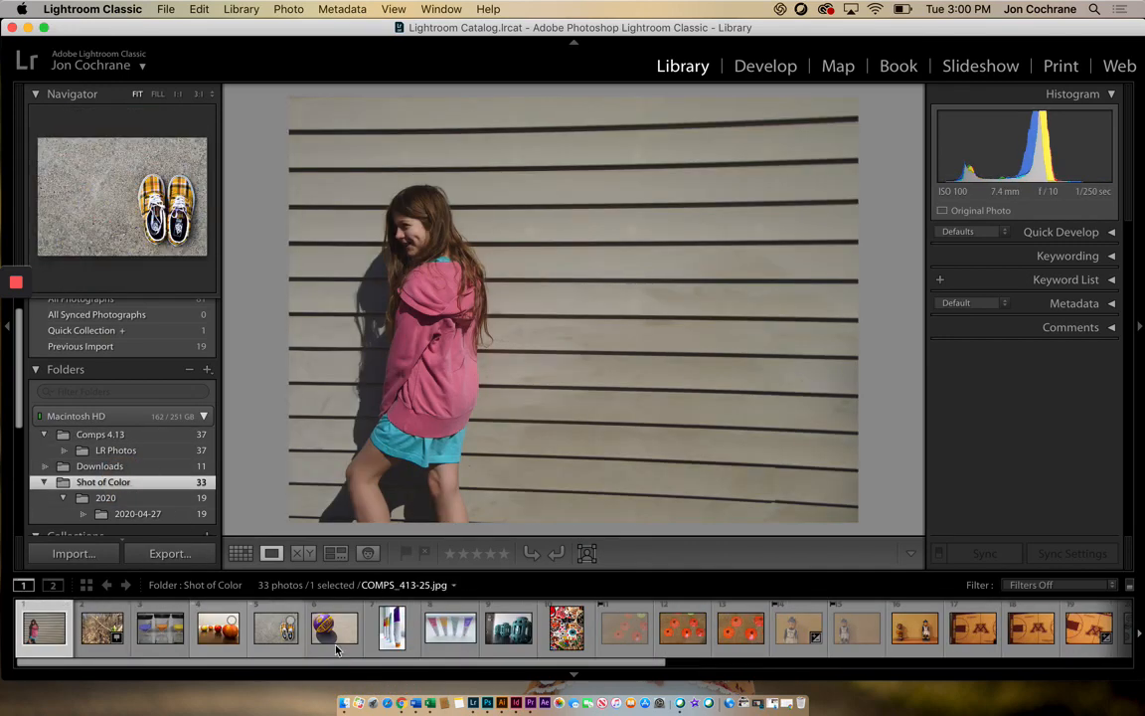
{"action": "left_click", "coordinate": [502, 637]}
{"action": "left_click", "coordinate": [218, 630]}
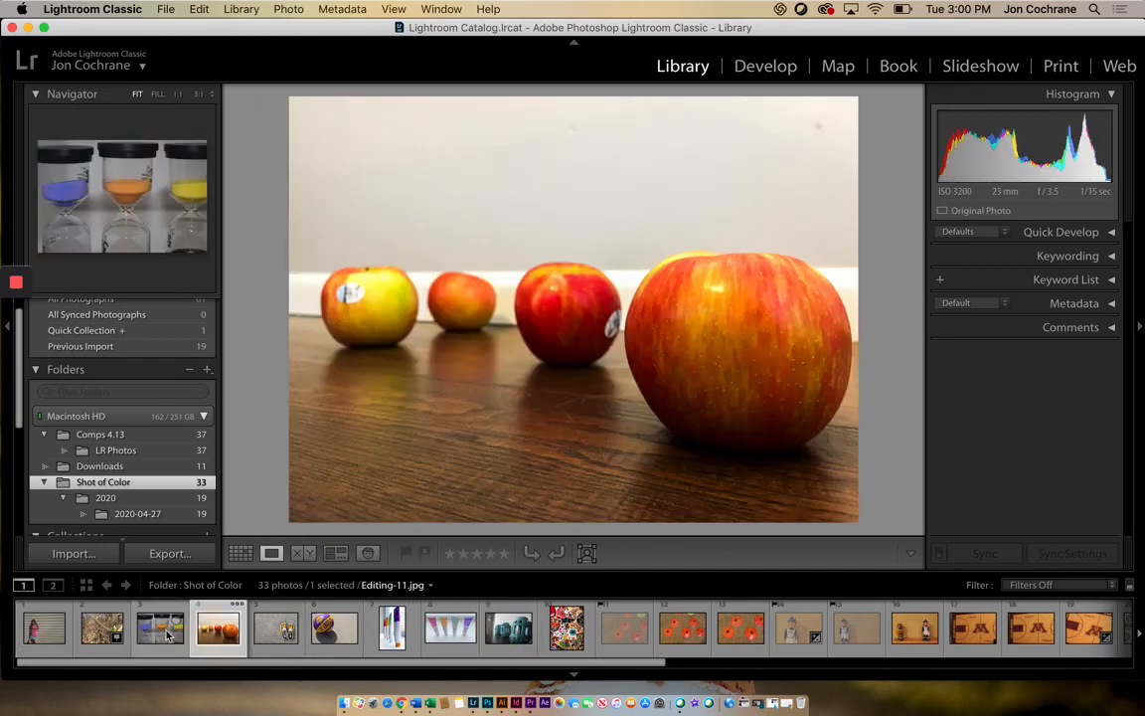
{"action": "left_click", "coordinate": [152, 634]}
{"action": "left_click_drag", "start_coordinate": [566, 661], "coordinate": [1030, 693]}
{"action": "left_click", "coordinate": [1101, 629]}
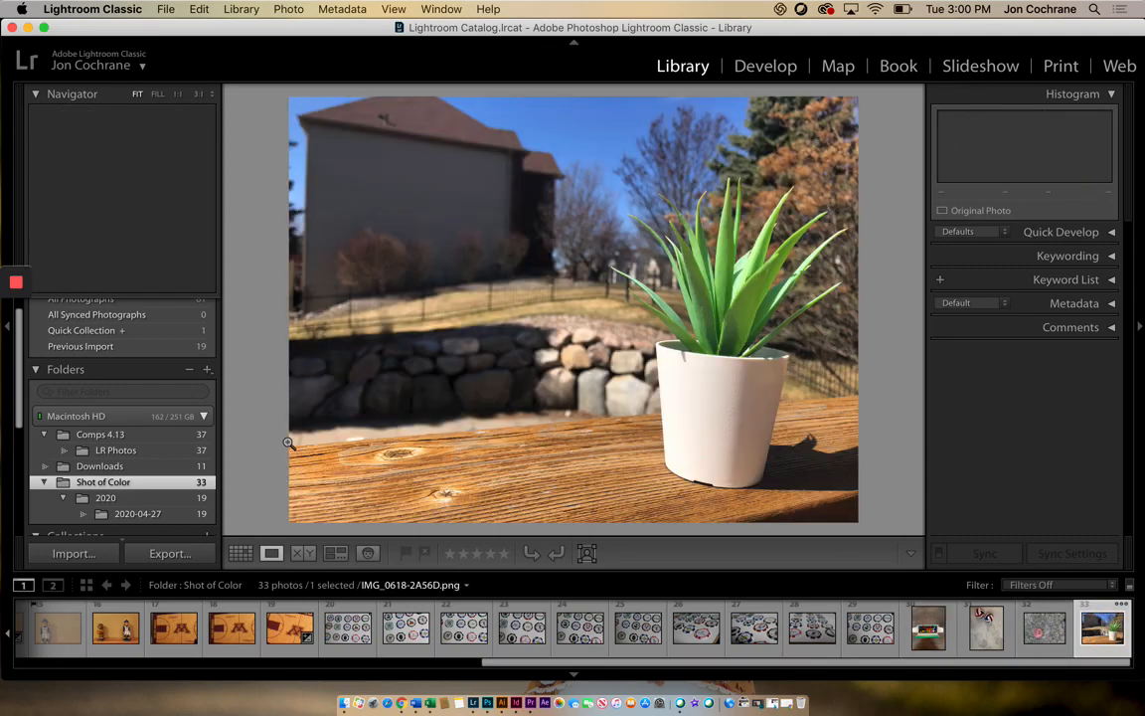
Return to the Comps 4.13 folder and view the selective-color egg photo Comps413-19.JPG
{"action": "left_click", "coordinate": [140, 440]}
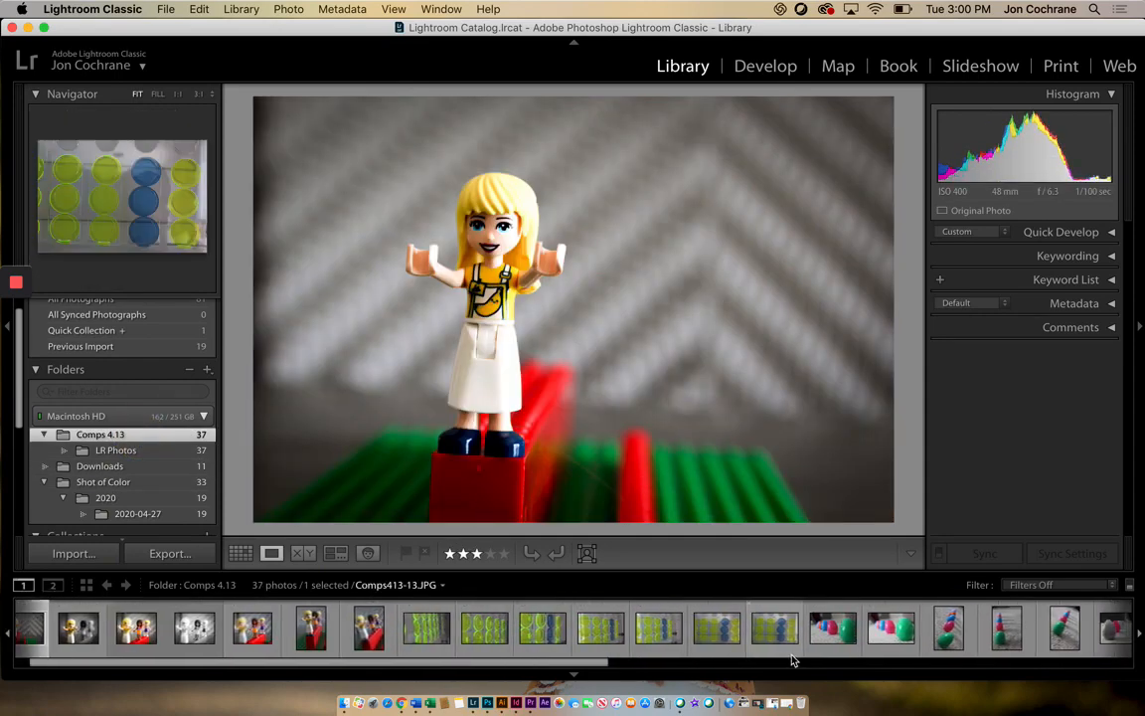
{"action": "scroll", "coordinate": [712, 628], "scroll_direction": "right", "scroll_amount": 4}
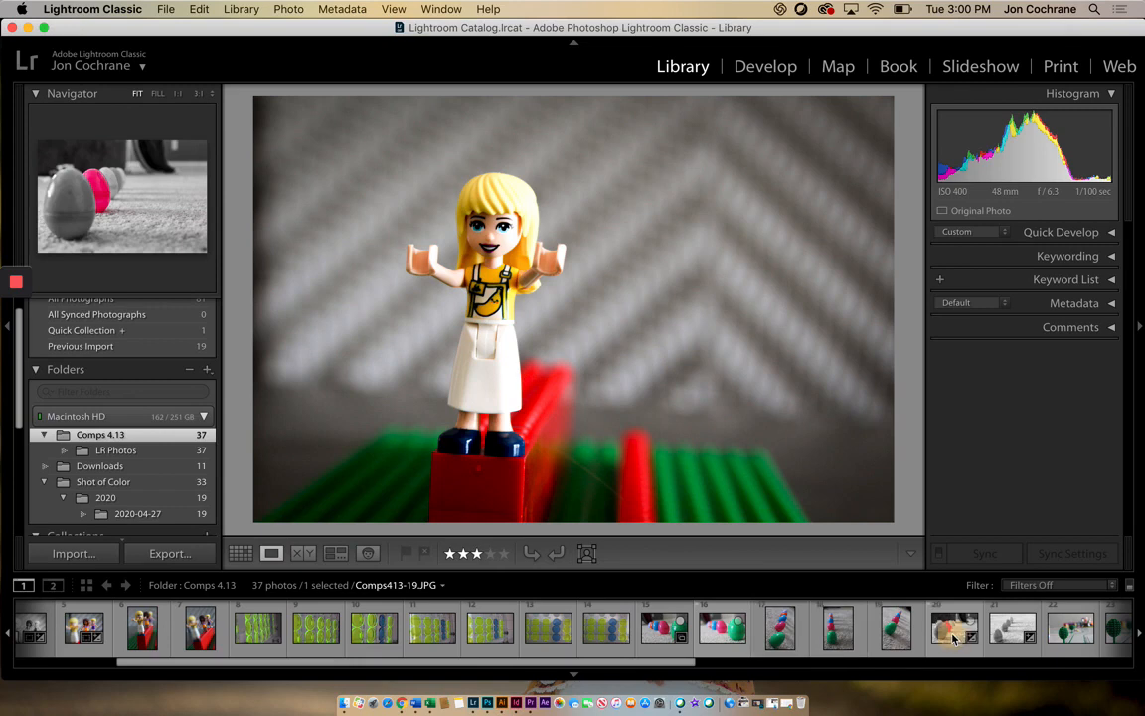
{"action": "left_click", "coordinate": [949, 634]}
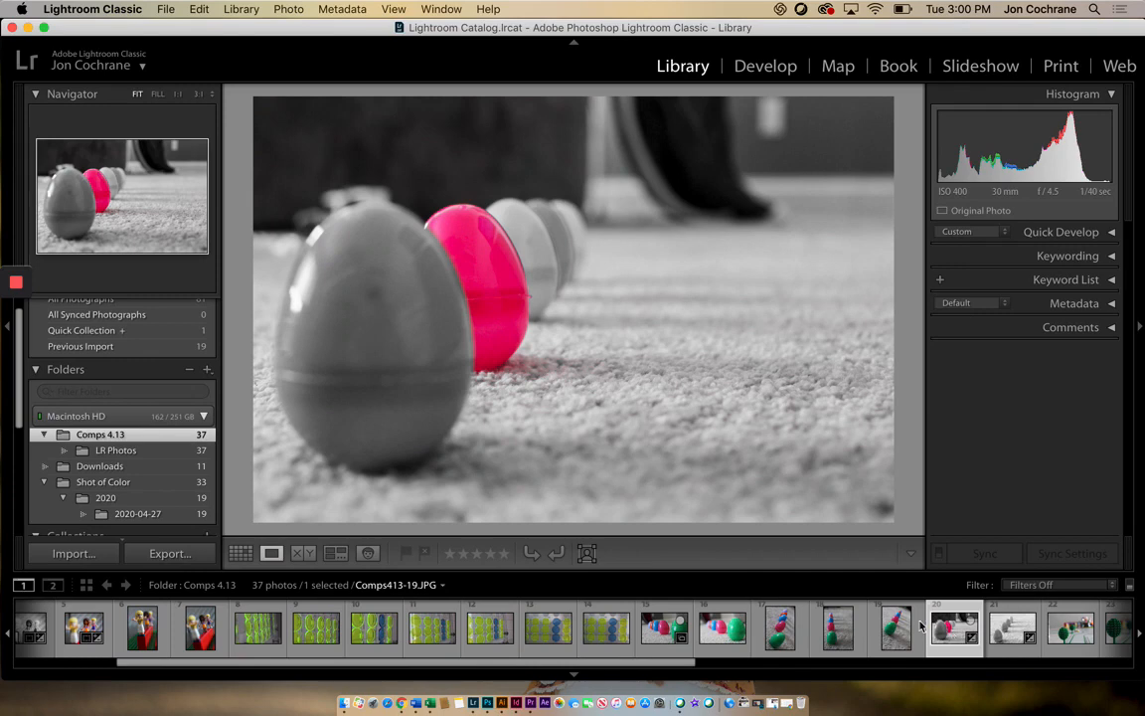
Select the photo Comps413-17.JPG of the colored egg row and open it in the Develop module
{"action": "left_click", "coordinate": [835, 636]}
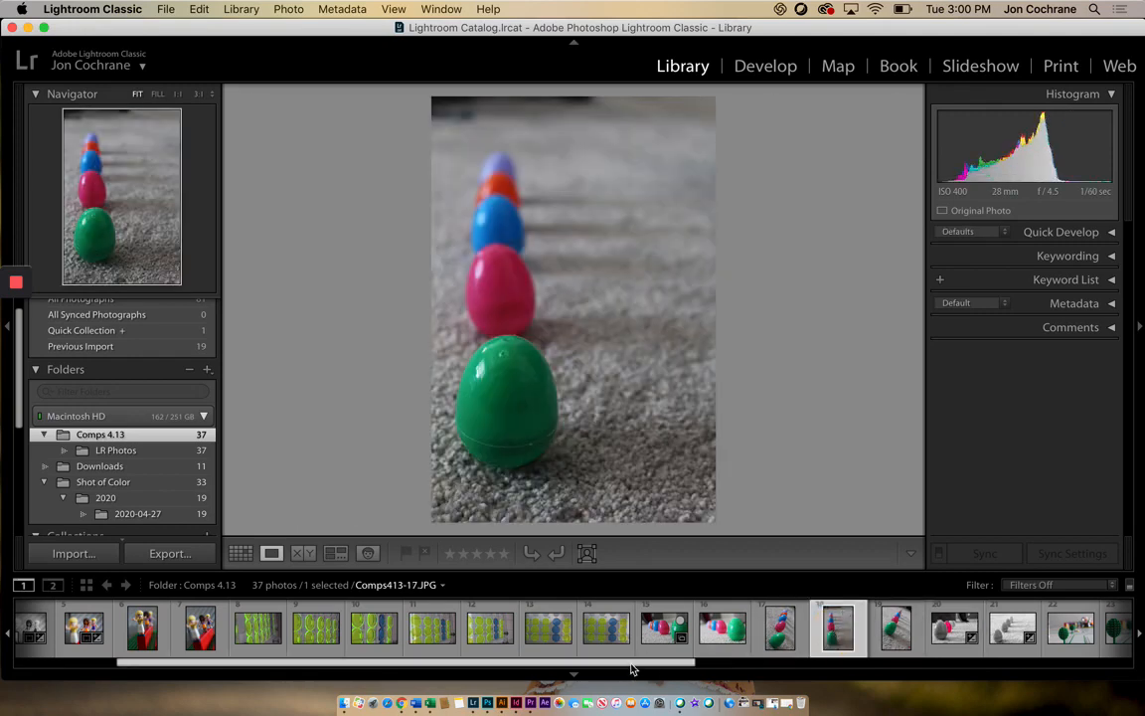
{"action": "left_click_drag", "start_coordinate": [632, 663], "coordinate": [704, 663]}
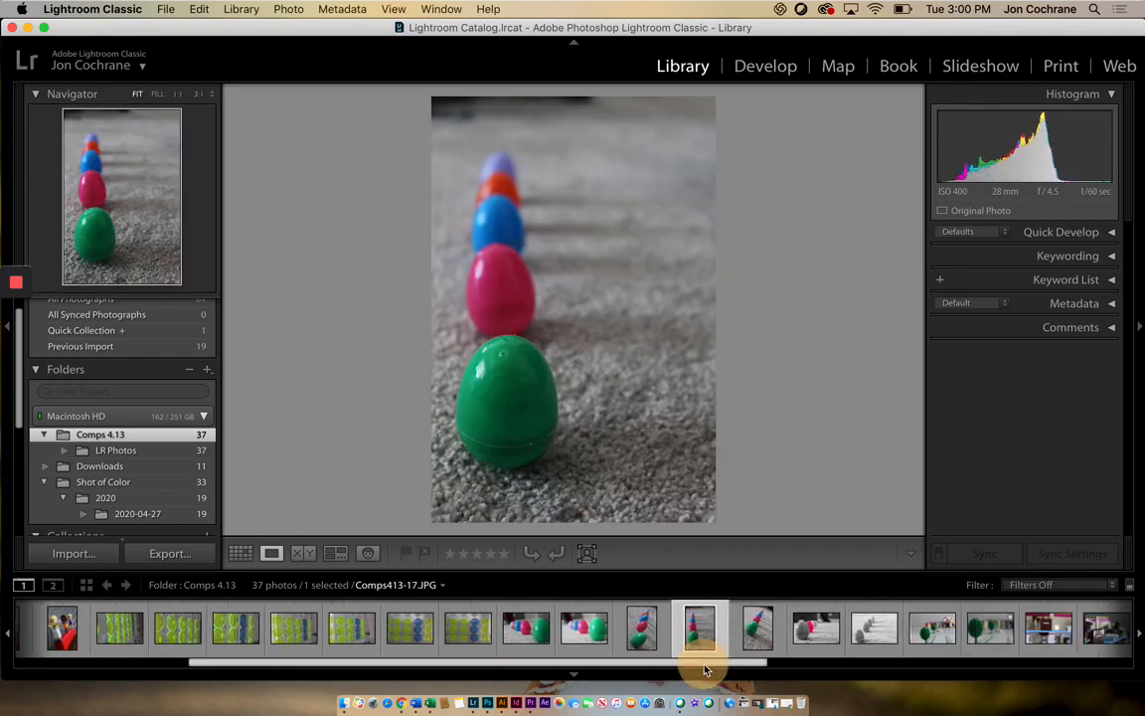
{"action": "left_click", "coordinate": [769, 67]}
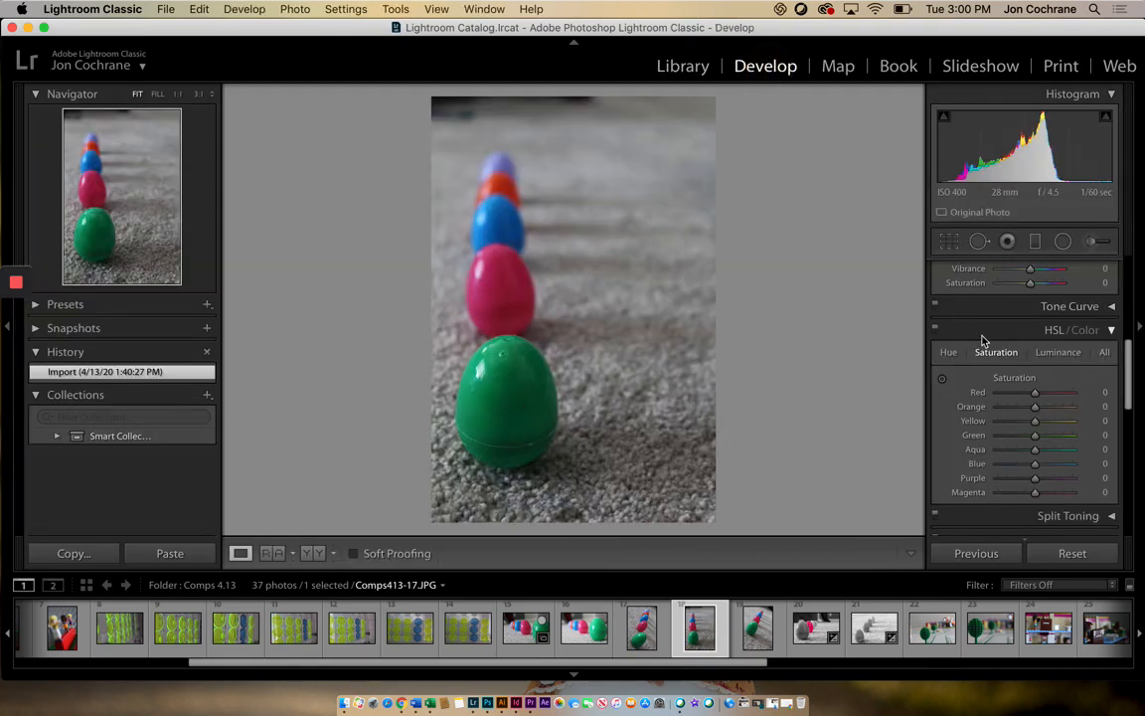
Try a warmer white balance temperature of +19 on the egg photo and return it to 0
{"action": "scroll", "coordinate": [1019, 346], "scroll_direction": "up", "scroll_amount": 3}
{"action": "scroll", "coordinate": [1019, 346], "scroll_direction": "up", "scroll_amount": 5}
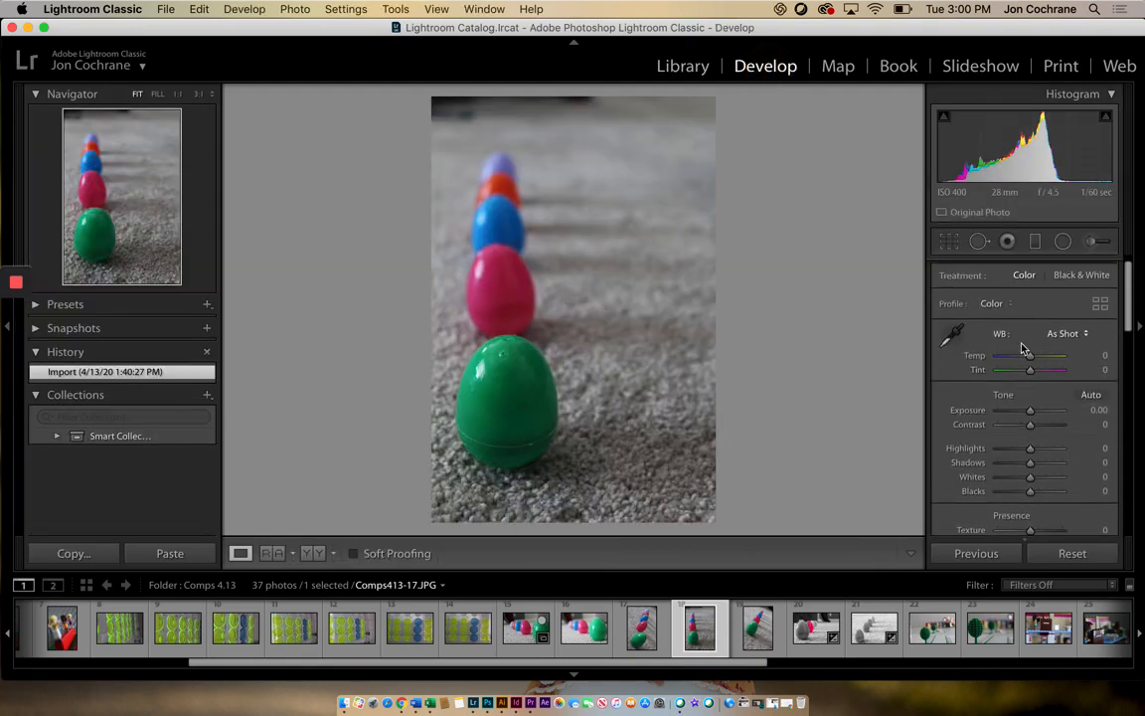
{"action": "scroll", "coordinate": [1012, 407], "scroll_direction": "down", "scroll_amount": 2}
{"action": "scroll", "coordinate": [1009, 378], "scroll_direction": "up", "scroll_amount": 3}
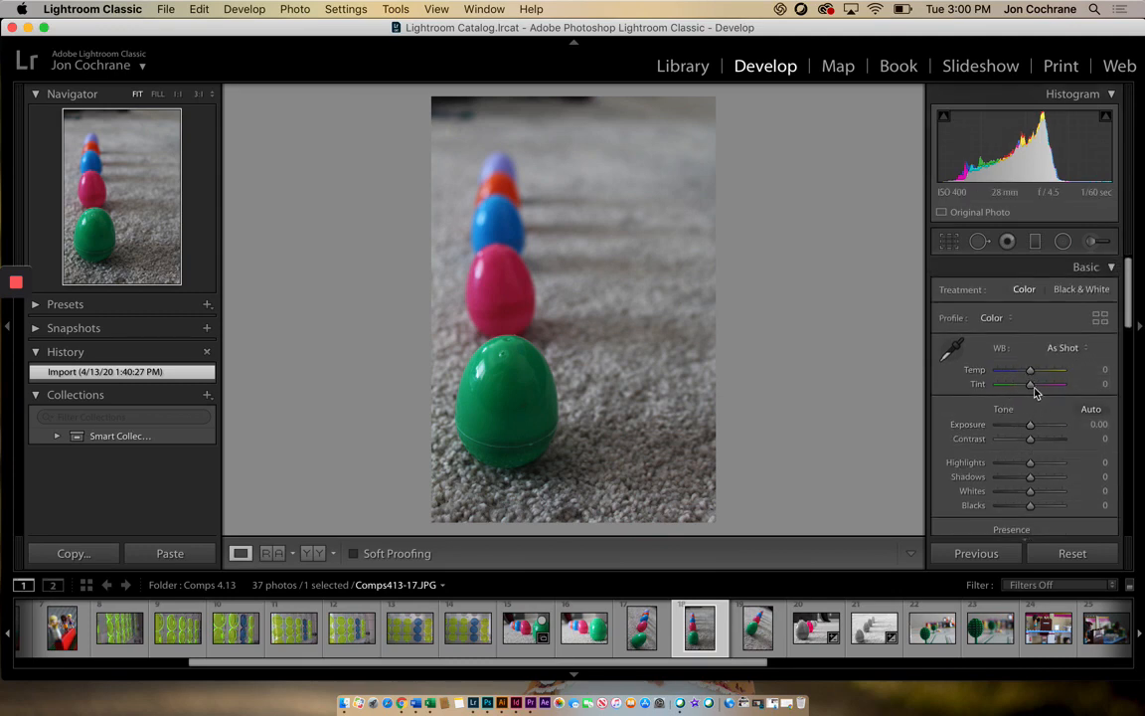
{"action": "left_click_drag", "start_coordinate": [1030, 375], "coordinate": [1035, 375]}
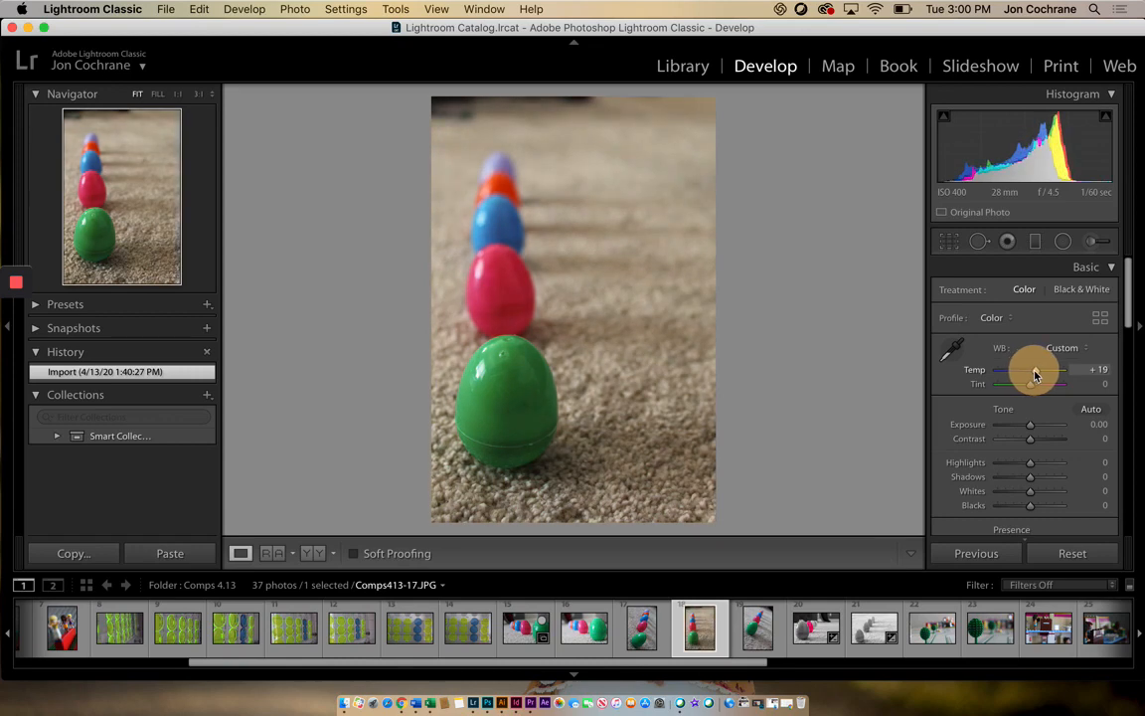
{"action": "left_click_drag", "start_coordinate": [1035, 375], "coordinate": [1029, 376]}
Set Exposure to +0.75, Contrast +14, Highlights -45, Shadows +50, Whites -10, Blacks -14 and Vibrance +11
{"action": "left_click_drag", "start_coordinate": [1031, 428], "coordinate": [1027, 491]}
{"action": "mouse_move", "coordinate": [1033, 426]}
{"action": "left_mouse_down"}
{"action": "mouse_move", "coordinate": [1046, 446]}
{"action": "mouse_move", "coordinate": [1035, 446]}
{"action": "left_mouse_up"}
{"action": "scroll", "coordinate": [1035, 444], "scroll_direction": "down", "scroll_amount": 5}
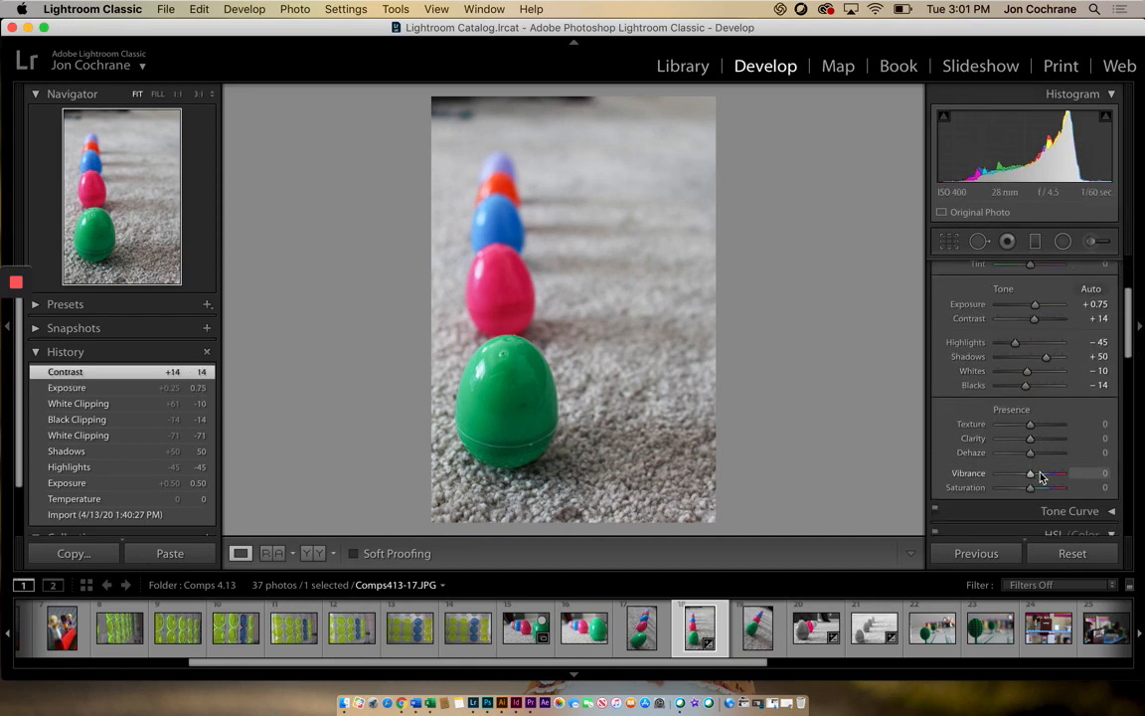
{"action": "mouse_move", "coordinate": [1040, 478]}
{"action": "left_mouse_down"}
{"action": "mouse_move", "coordinate": [1070, 479]}
{"action": "mouse_move", "coordinate": [1034, 480]}
{"action": "left_mouse_up"}
Review the HSL / Color adjustments, looking at the per-color view and the Hue sliders before returning to the Saturation sliders
{"action": "scroll", "coordinate": [951, 418], "scroll_direction": "down", "scroll_amount": 5}
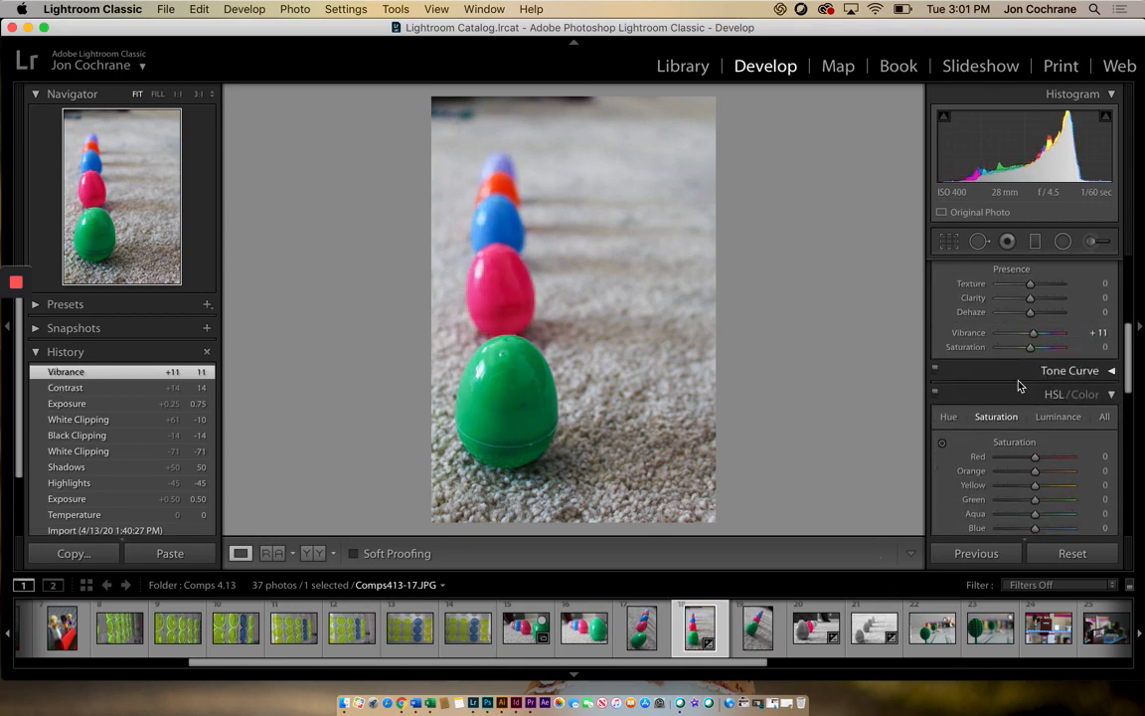
{"action": "scroll", "coordinate": [1034, 390], "scroll_direction": "down", "scroll_amount": 2}
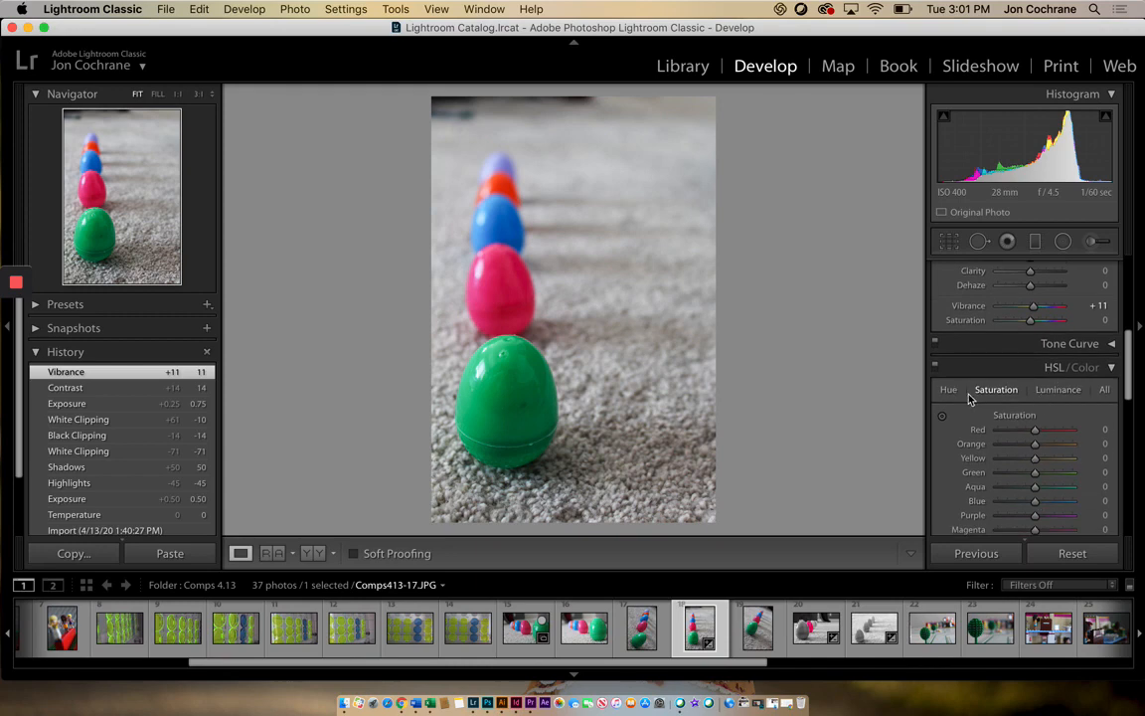
{"action": "left_click", "coordinate": [1085, 367]}
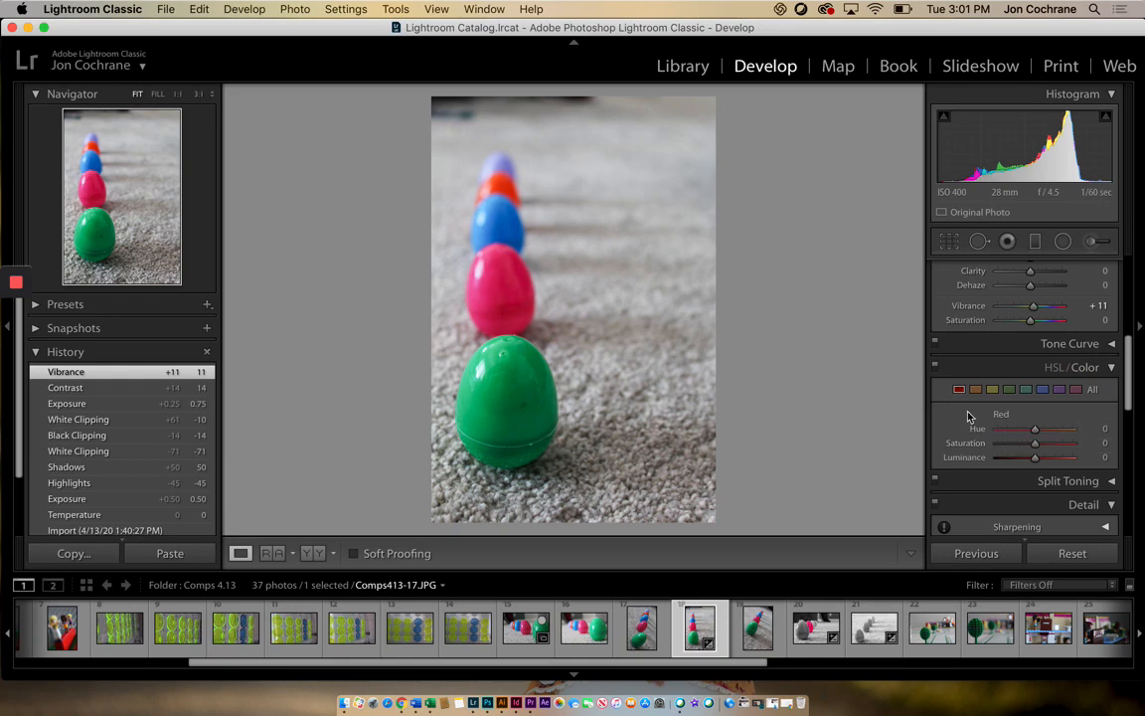
{"action": "left_click", "coordinate": [1054, 367]}
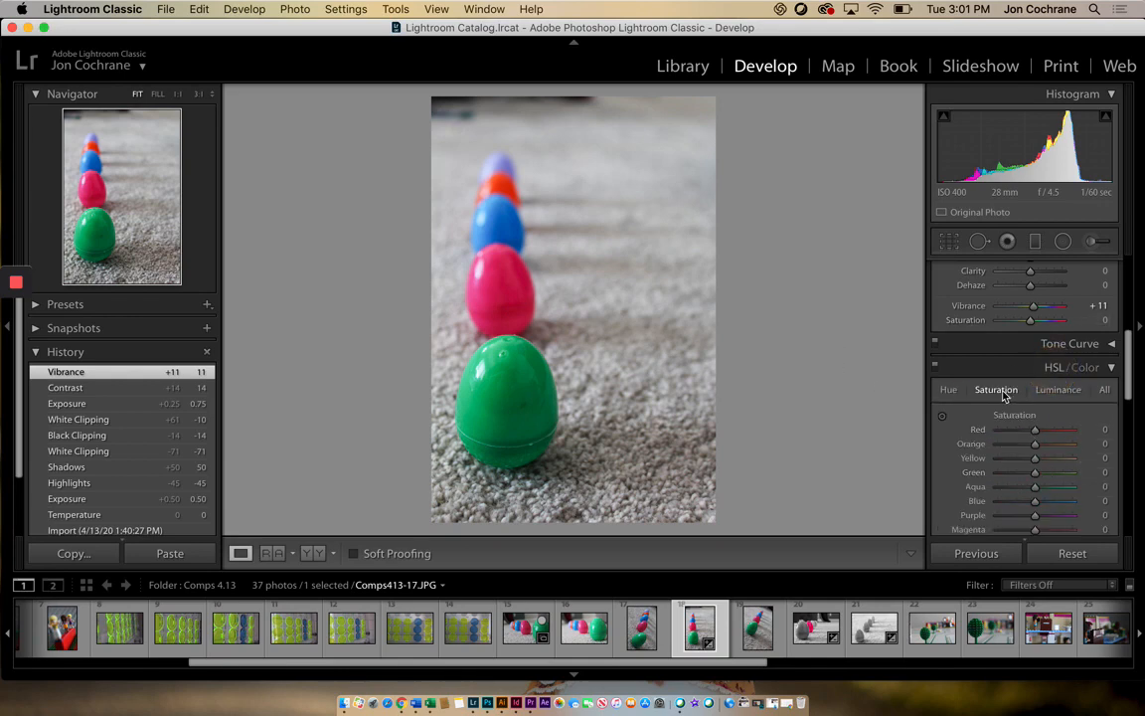
{"action": "left_click", "coordinate": [950, 387]}
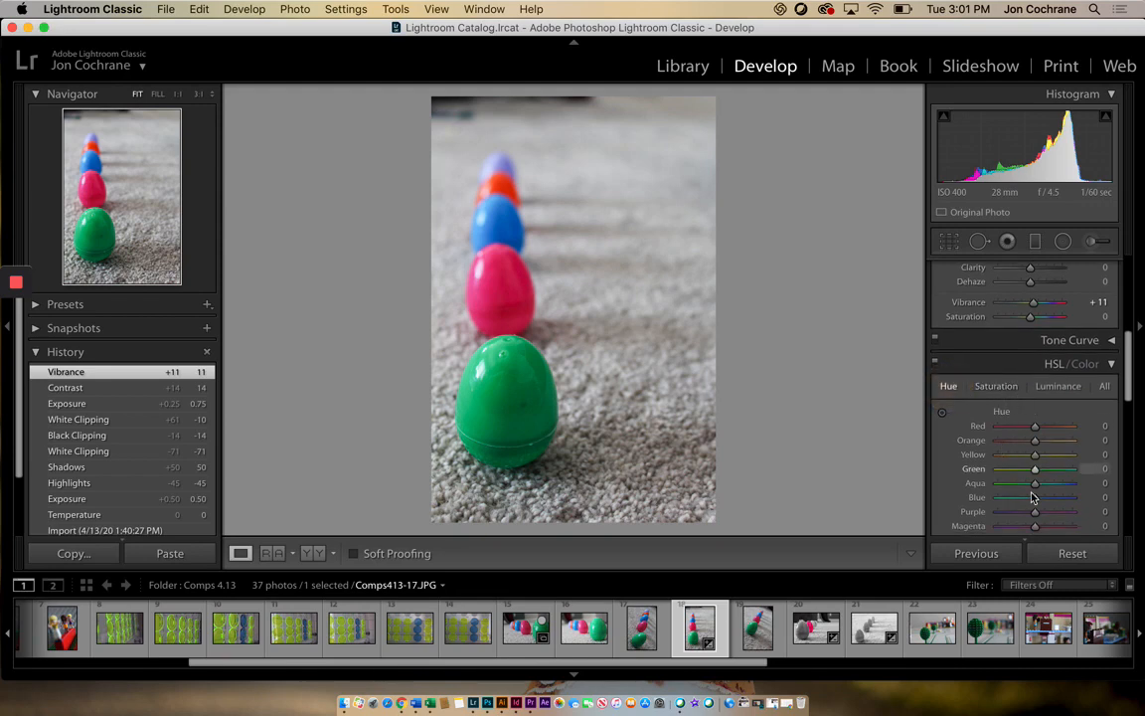
{"action": "left_click", "coordinate": [994, 388]}
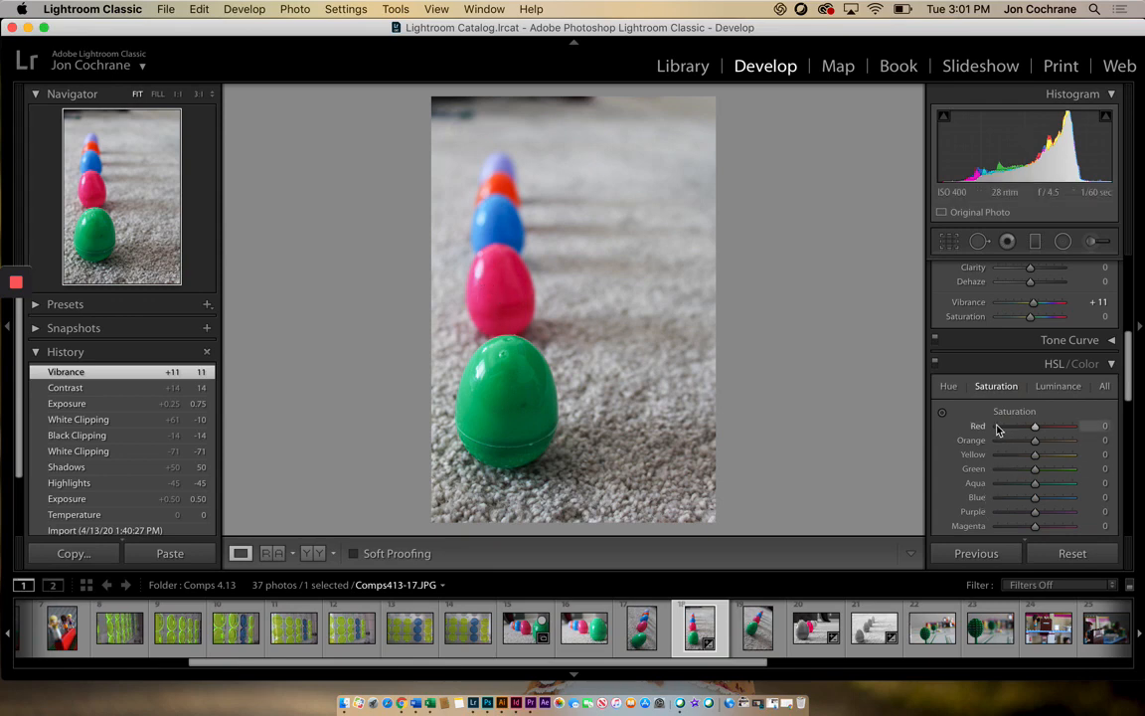
Set the HSL saturation of orange, yellow, green, aqua, blue, purple and magenta to -100
{"action": "scroll", "coordinate": [1003, 477], "scroll_direction": "down", "scroll_amount": 1}
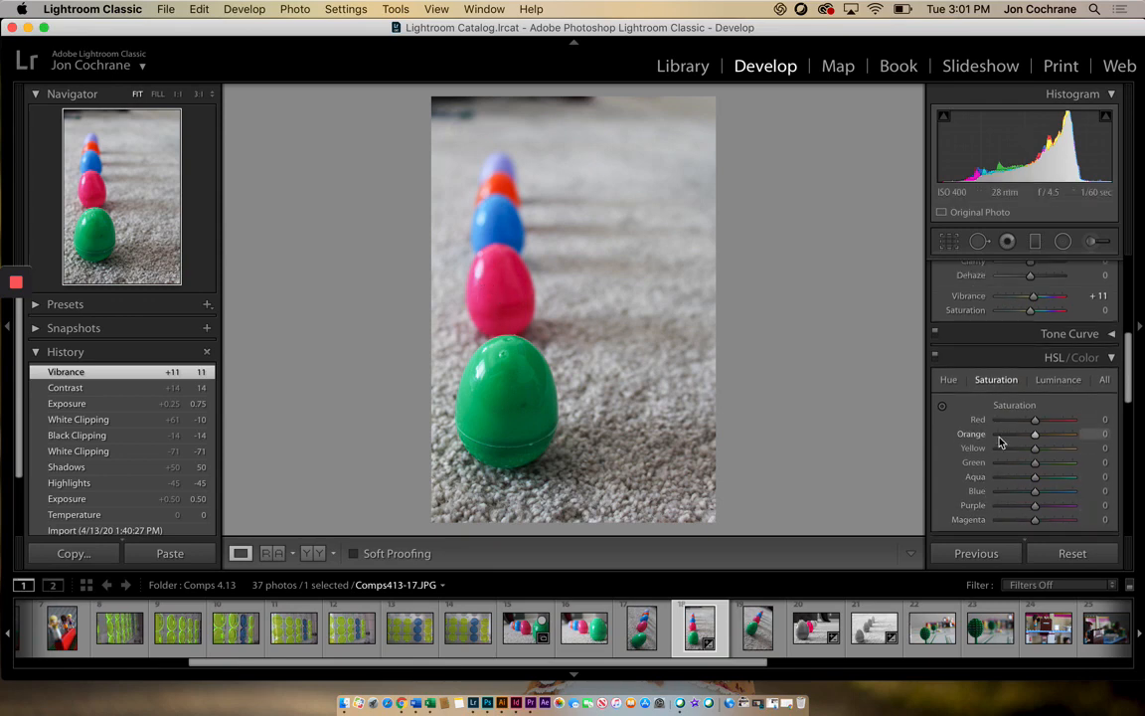
{"action": "left_click", "coordinate": [1000, 440]}
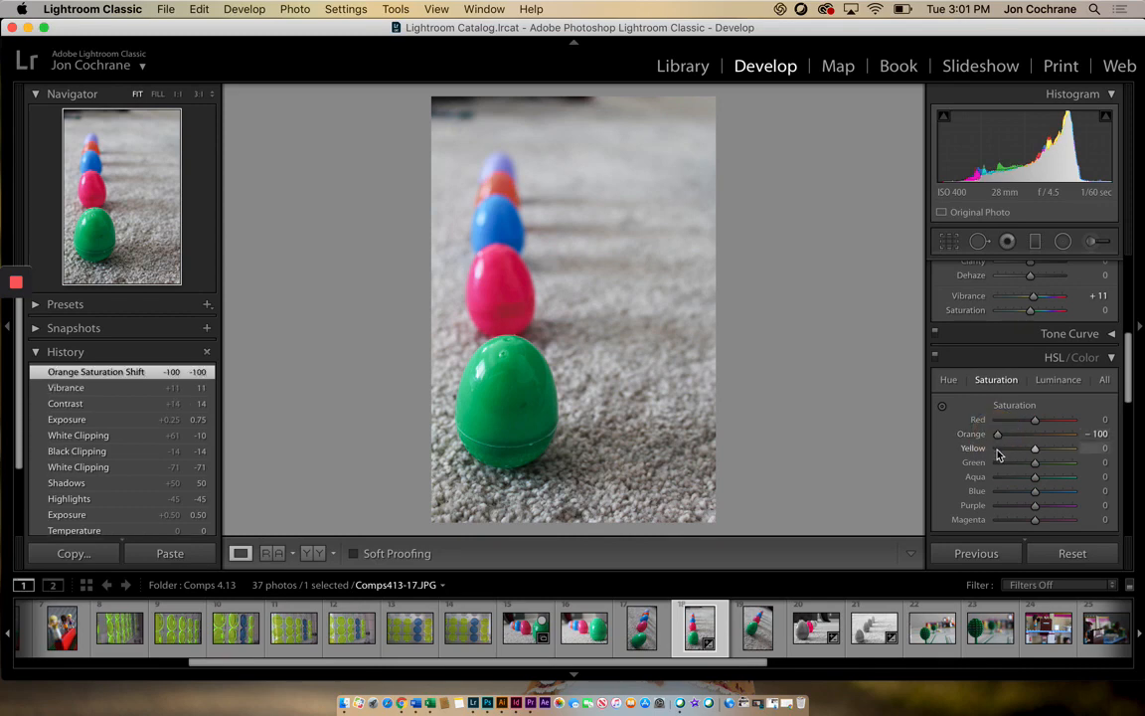
{"action": "left_click", "coordinate": [998, 449]}
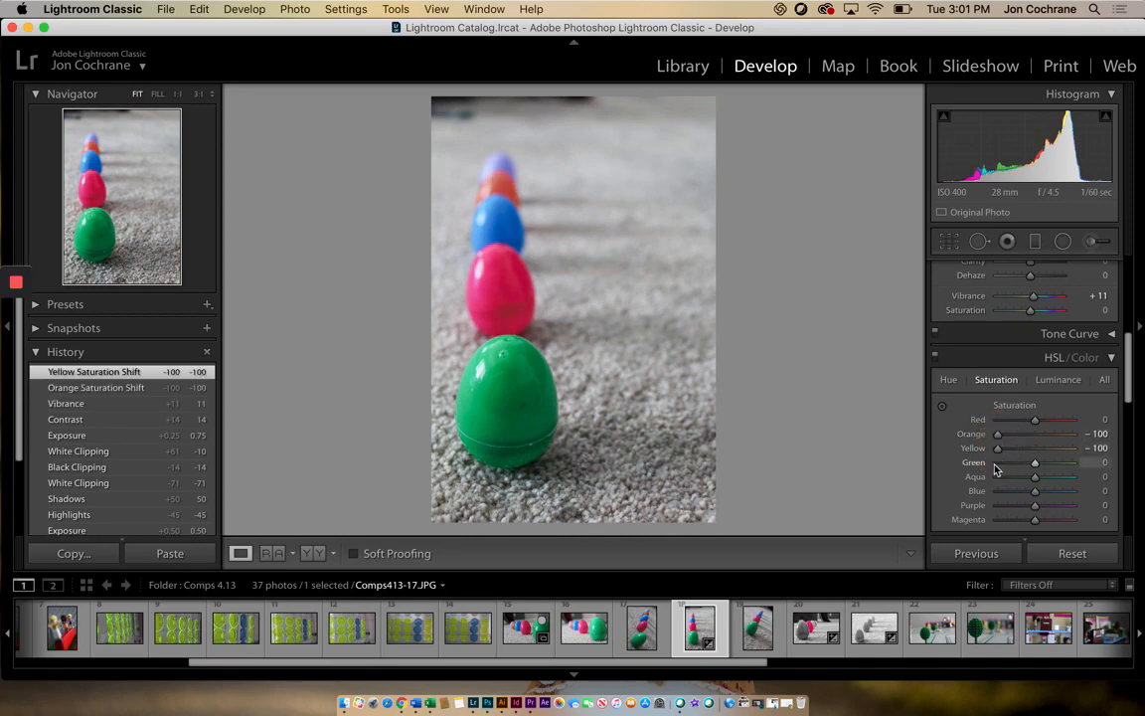
{"action": "left_click", "coordinate": [999, 463]}
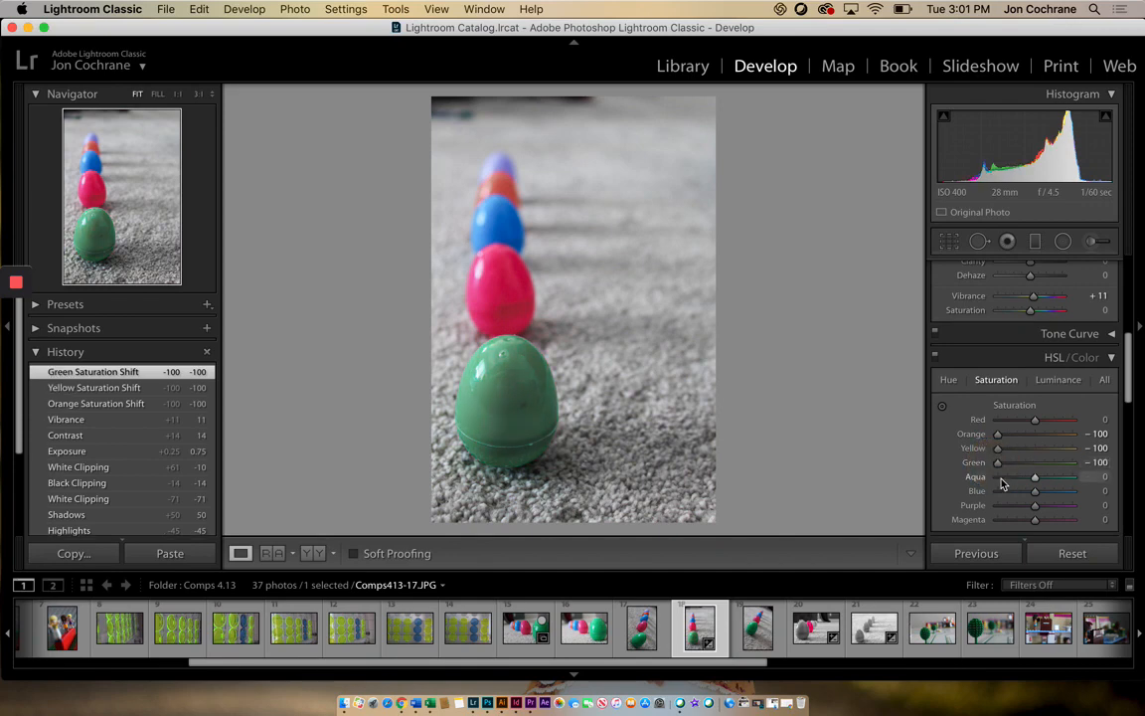
{"action": "left_click", "coordinate": [999, 478]}
{"action": "left_click_drag", "start_coordinate": [998, 481], "coordinate": [956, 517]}
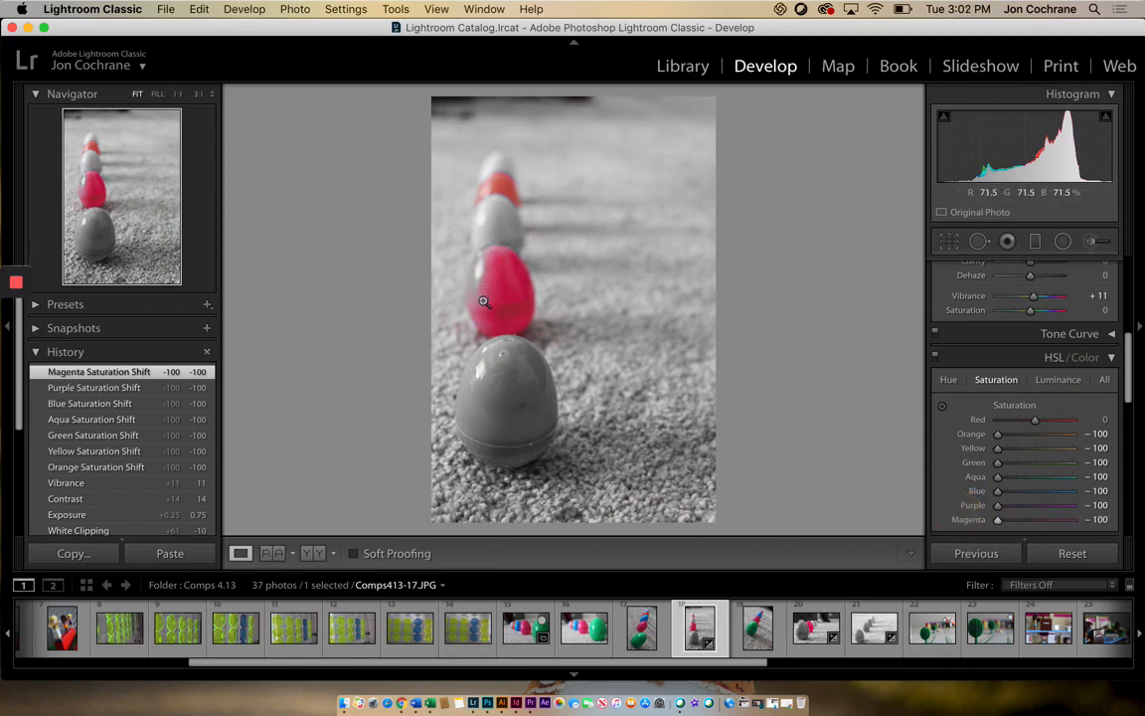
Restore the pink egg's color by setting magenta saturation to +5 and red saturation to +1
{"action": "left_click_drag", "start_coordinate": [999, 521], "coordinate": [1035, 524]}
{"action": "mouse_move", "coordinate": [1035, 420]}
{"action": "left_mouse_down"}
{"action": "mouse_move", "coordinate": [991, 428]}
{"action": "mouse_move", "coordinate": [1036, 428]}
{"action": "left_mouse_up"}
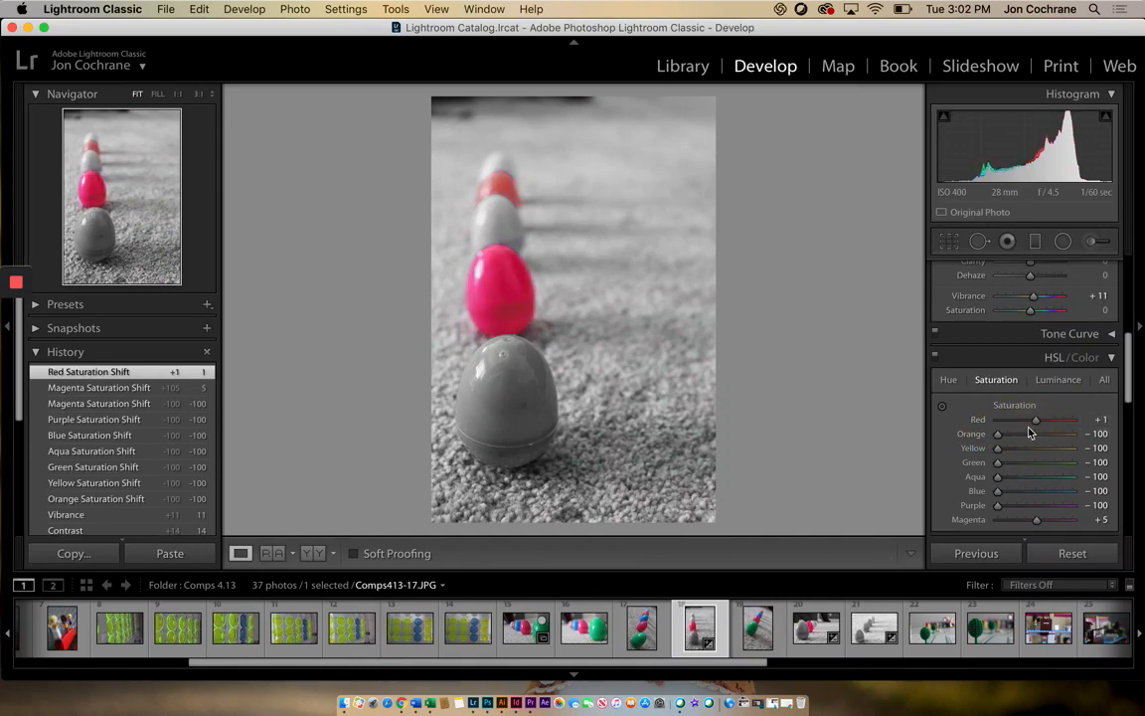
Activate the Adjustment Brush for a new mask on the egg photo
{"action": "scroll", "coordinate": [1024, 377], "scroll_direction": "up", "scroll_amount": 10}
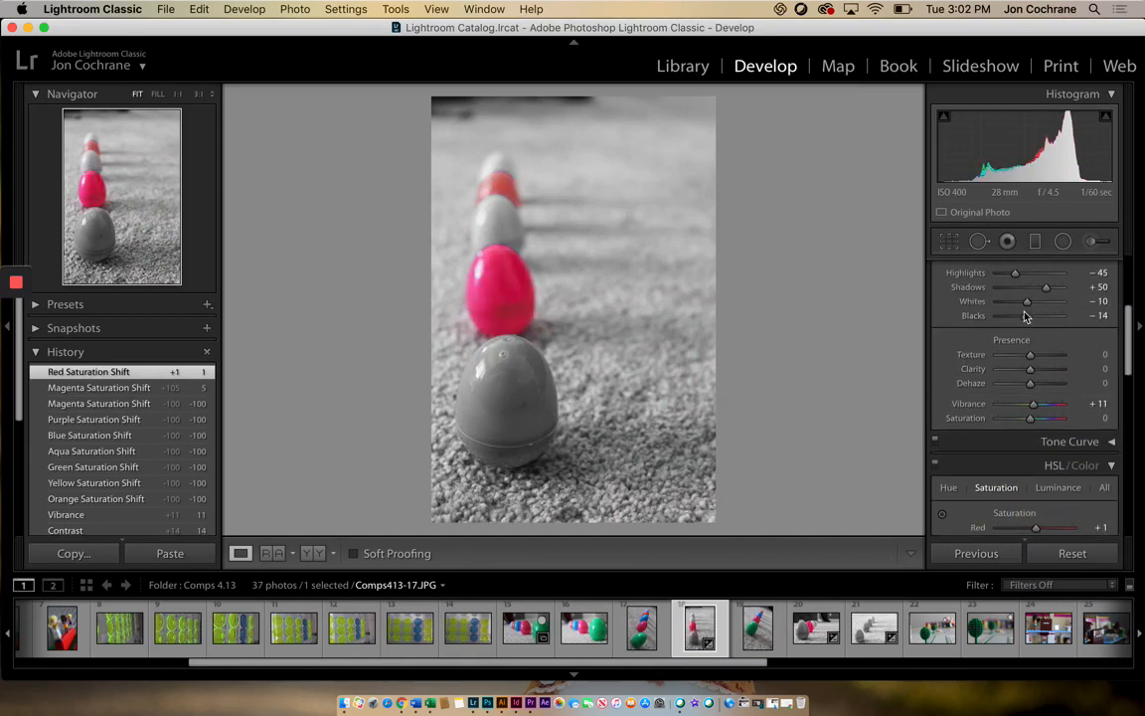
{"action": "left_click", "coordinate": [1093, 243]}
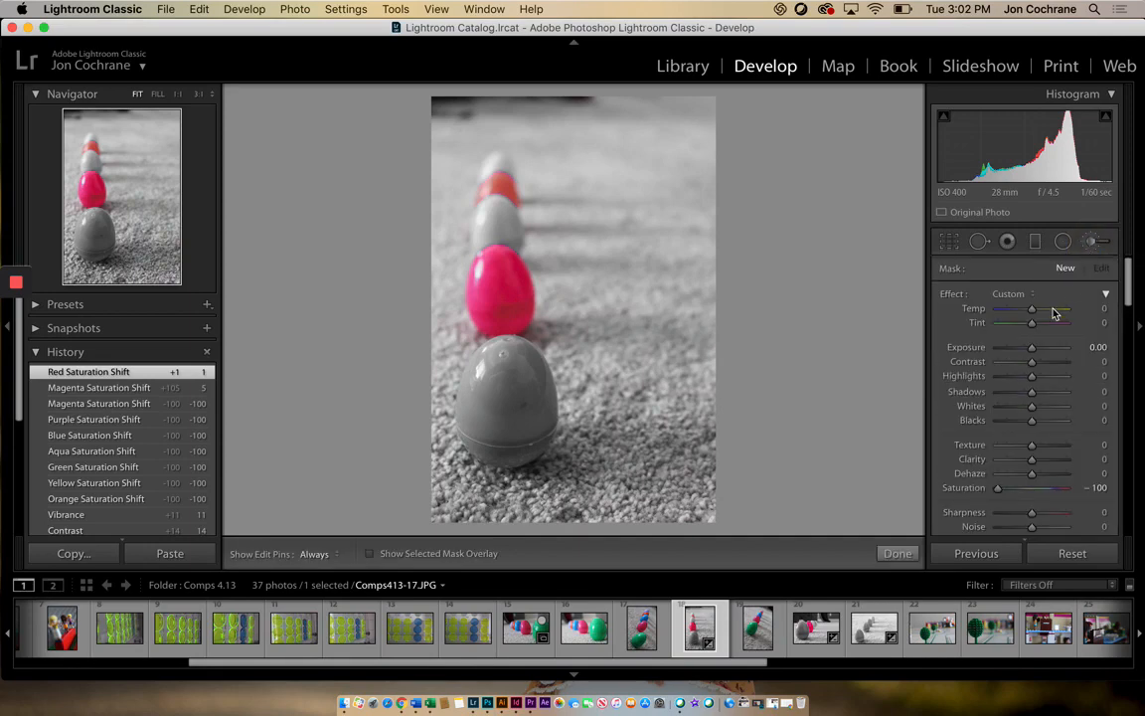
Try a brush stroke with Exposure 1.50 and Saturation -3 over the carpet, undo it and reset the brush exposure to 0
{"action": "left_click", "coordinate": [1030, 486]}
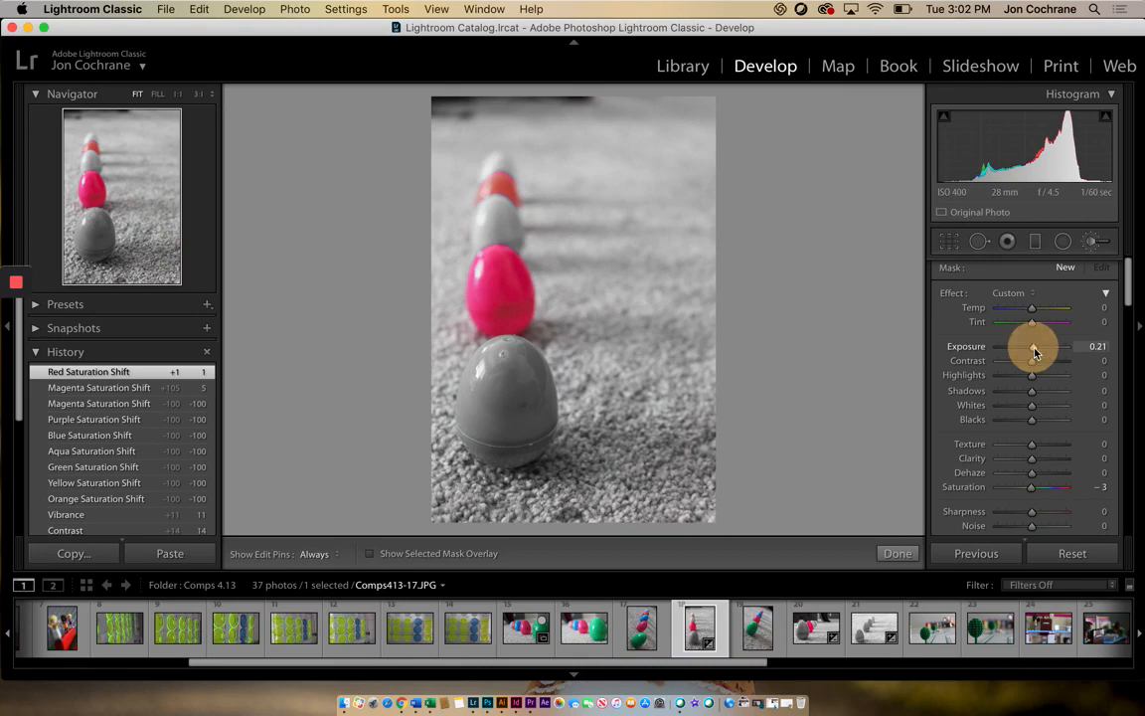
{"action": "left_click_drag", "start_coordinate": [1034, 351], "coordinate": [1046, 349]}
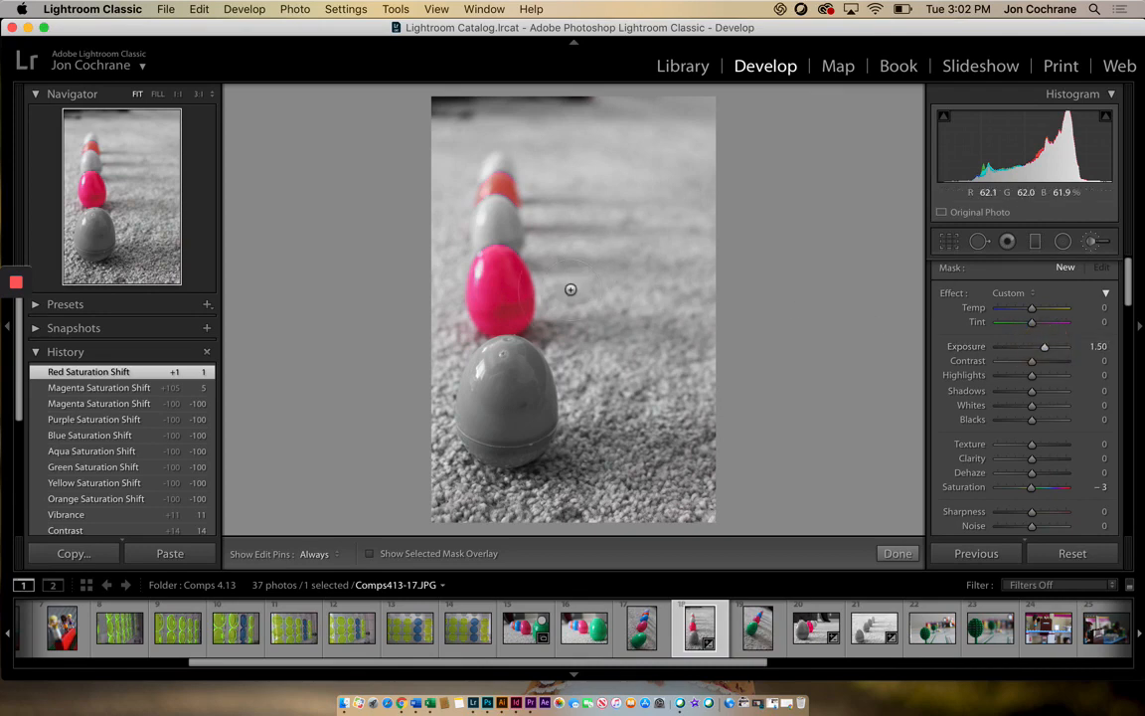
{"action": "mouse_move", "coordinate": [555, 370]}
{"action": "left_mouse_down"}
{"action": "mouse_move", "coordinate": [710, 283]}
{"action": "mouse_move", "coordinate": [568, 256]}
{"action": "mouse_move", "coordinate": [568, 148]}
{"action": "mouse_move", "coordinate": [720, 214]}
{"action": "mouse_move", "coordinate": [666, 194]}
{"action": "left_mouse_up"}
{"action": "key", "text": "super+z"}
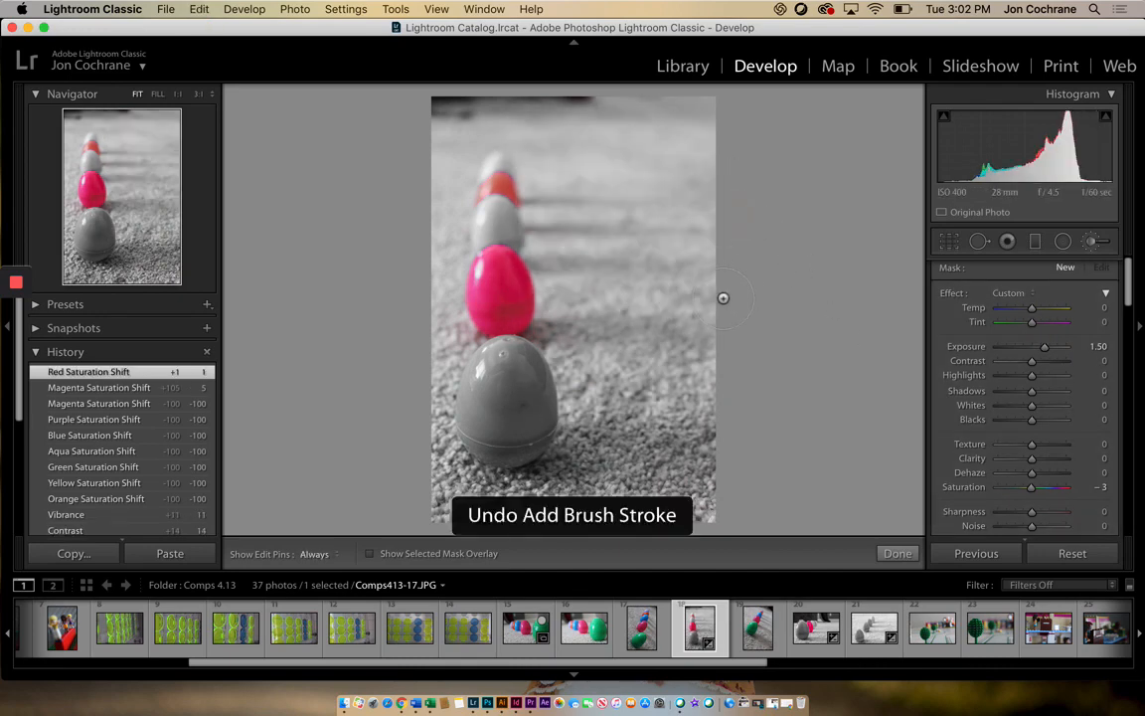
{"action": "left_click", "coordinate": [1034, 350]}
{"action": "left_click_drag", "start_coordinate": [1034, 350], "coordinate": [1033, 352]}
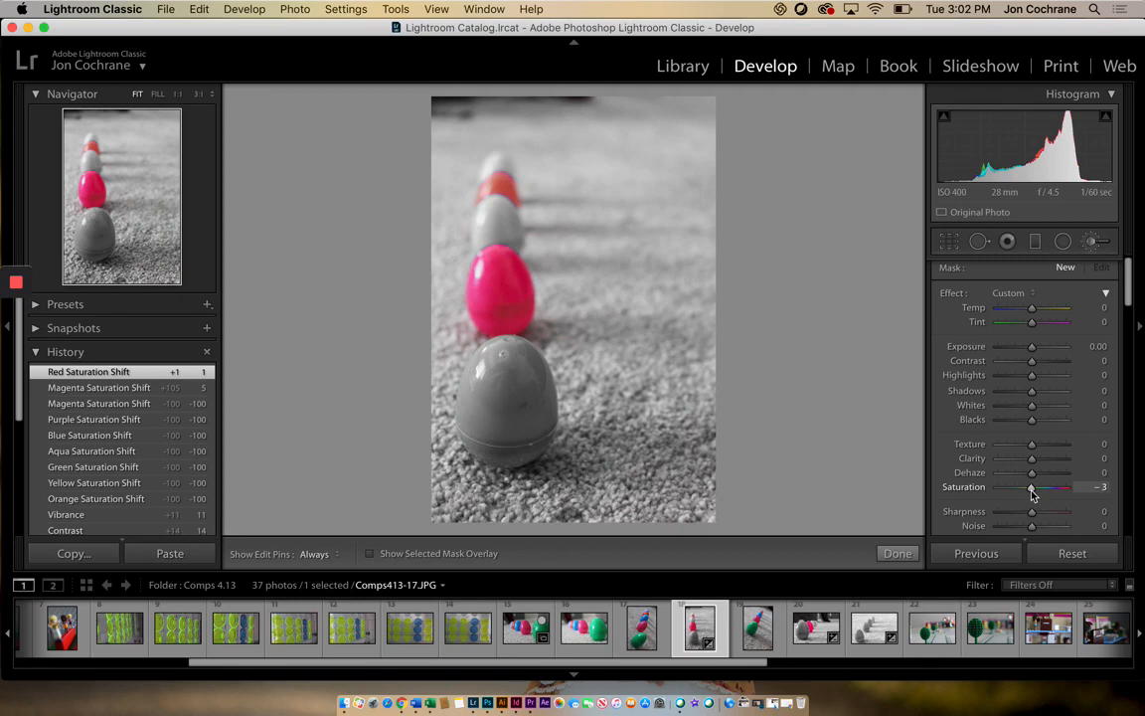
Set the brush saturation to -100 and paint over the orange egg near the back of the row to remove its color
{"action": "left_click_drag", "start_coordinate": [1033, 493], "coordinate": [987, 494]}
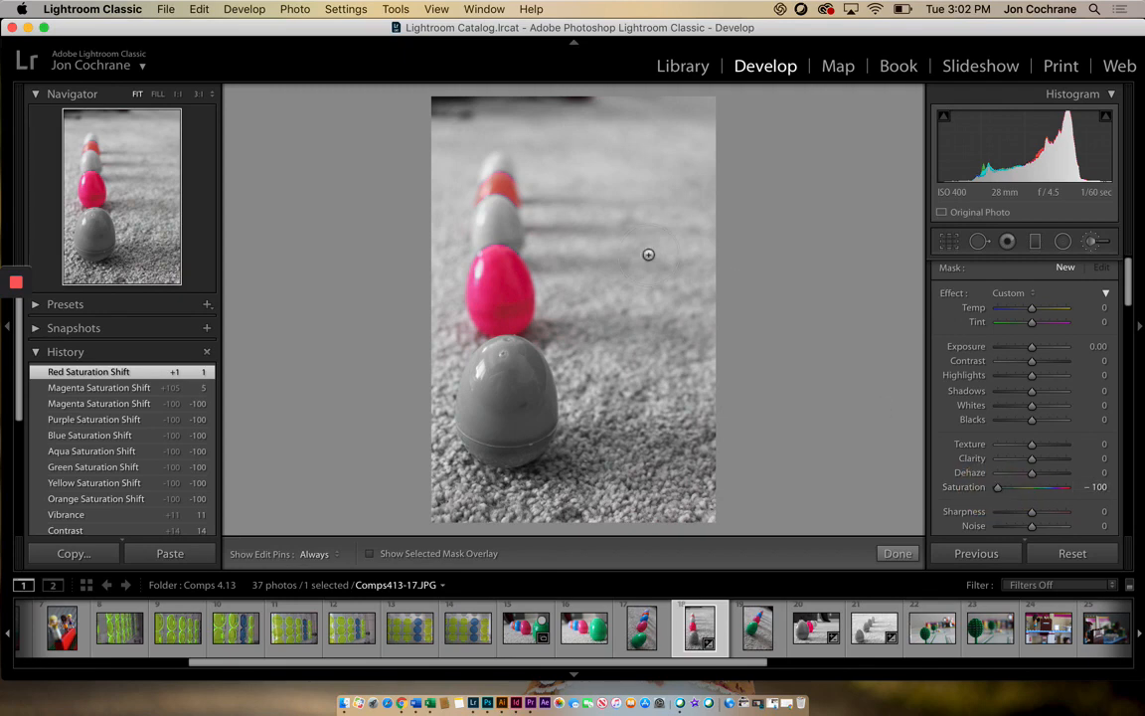
{"action": "scroll", "coordinate": [518, 180], "scroll_direction": "down", "scroll_amount": 3}
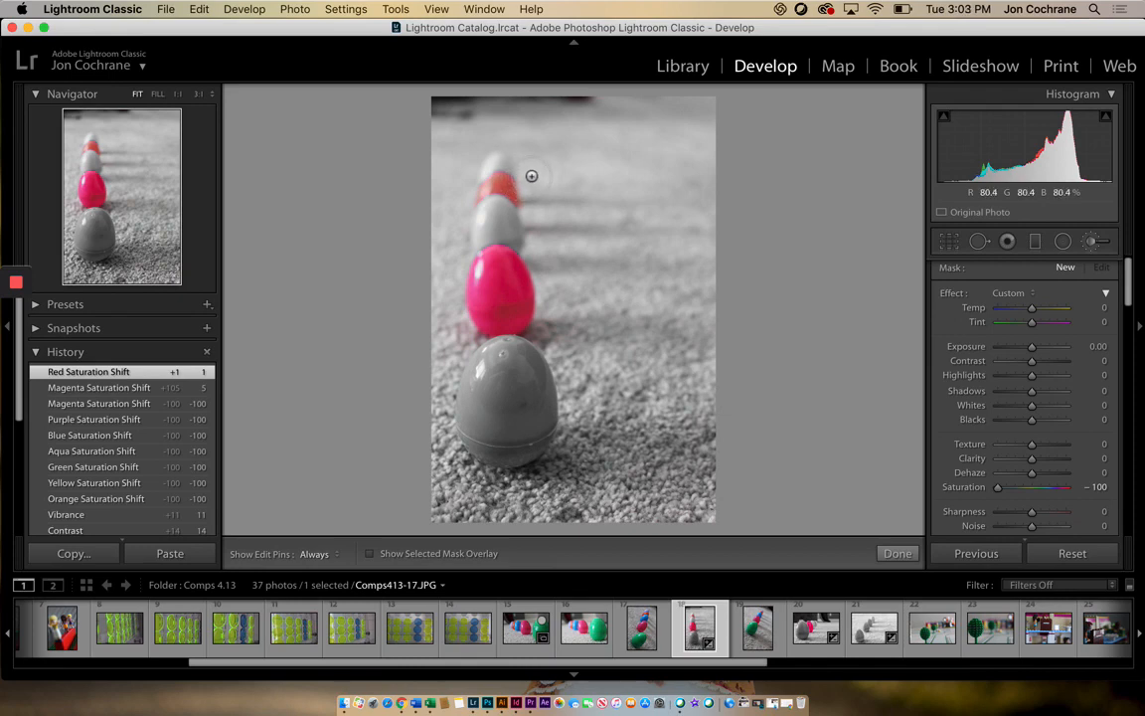
{"action": "mouse_move", "coordinate": [542, 181]}
{"action": "left_mouse_down"}
{"action": "mouse_move", "coordinate": [468, 185]}
{"action": "mouse_move", "coordinate": [548, 196]}
{"action": "mouse_move", "coordinate": [463, 198]}
{"action": "left_mouse_up"}
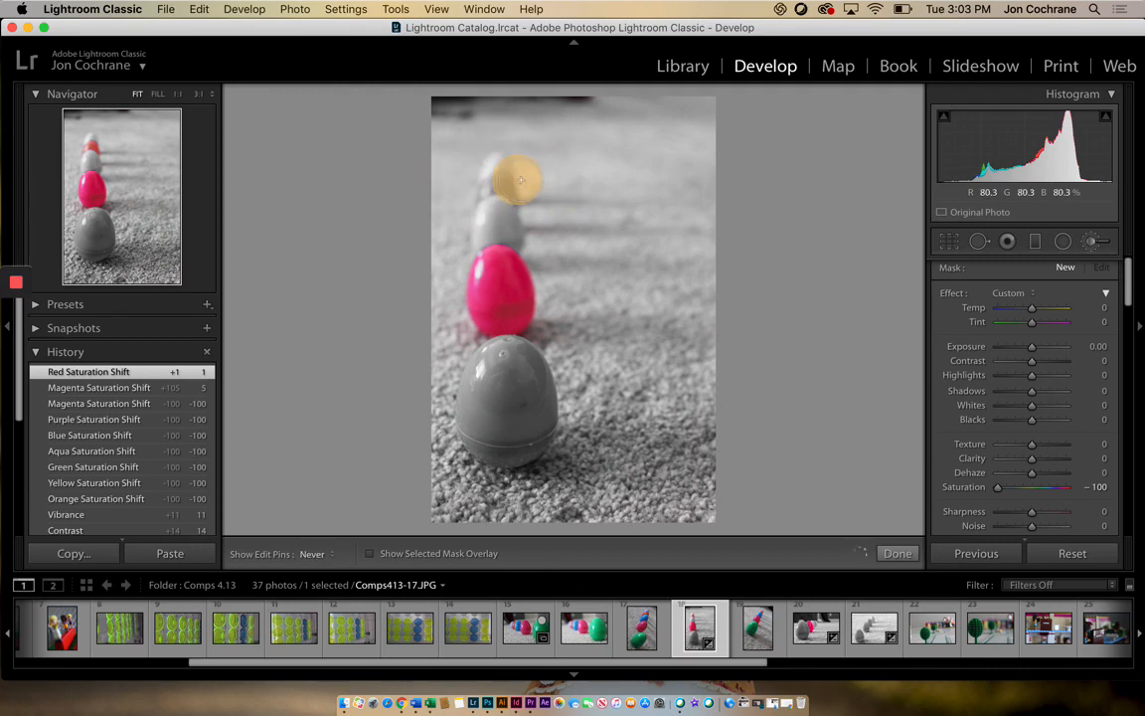
Finish painting the -100 saturation brush over the orange egg at the back of the row and close the Adjustment Brush
{"action": "left_click_drag", "start_coordinate": [504, 211], "coordinate": [447, 154]}
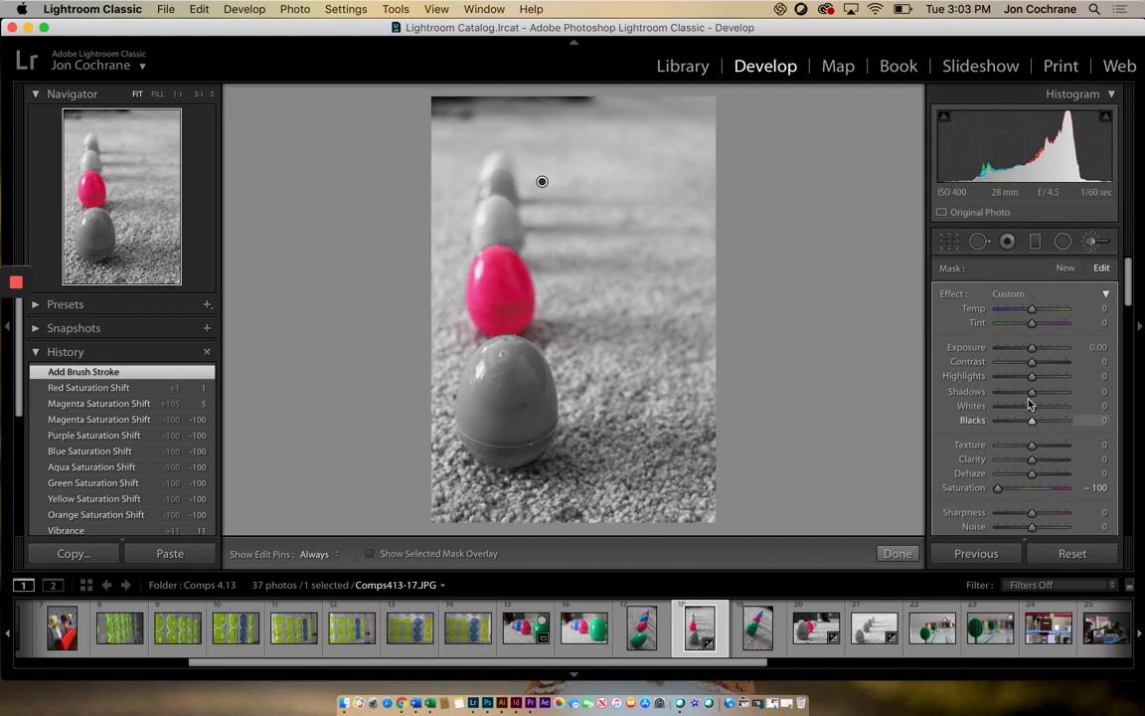
{"action": "scroll", "coordinate": [1029, 405], "scroll_direction": "down", "scroll_amount": 5}
{"action": "left_click", "coordinate": [1090, 244]}
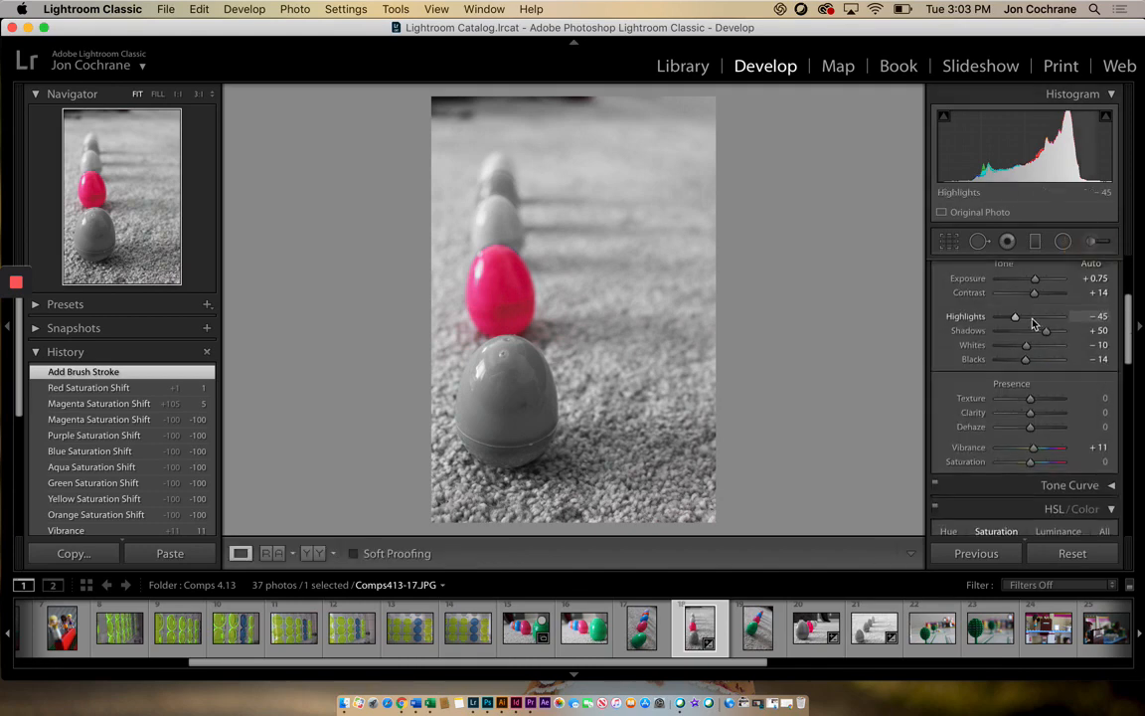
Make the green egg the only colored one by setting green saturation to 0, aqua to -1, and red and magenta to -100
{"action": "scroll", "coordinate": [1033, 325], "scroll_direction": "down", "scroll_amount": 10}
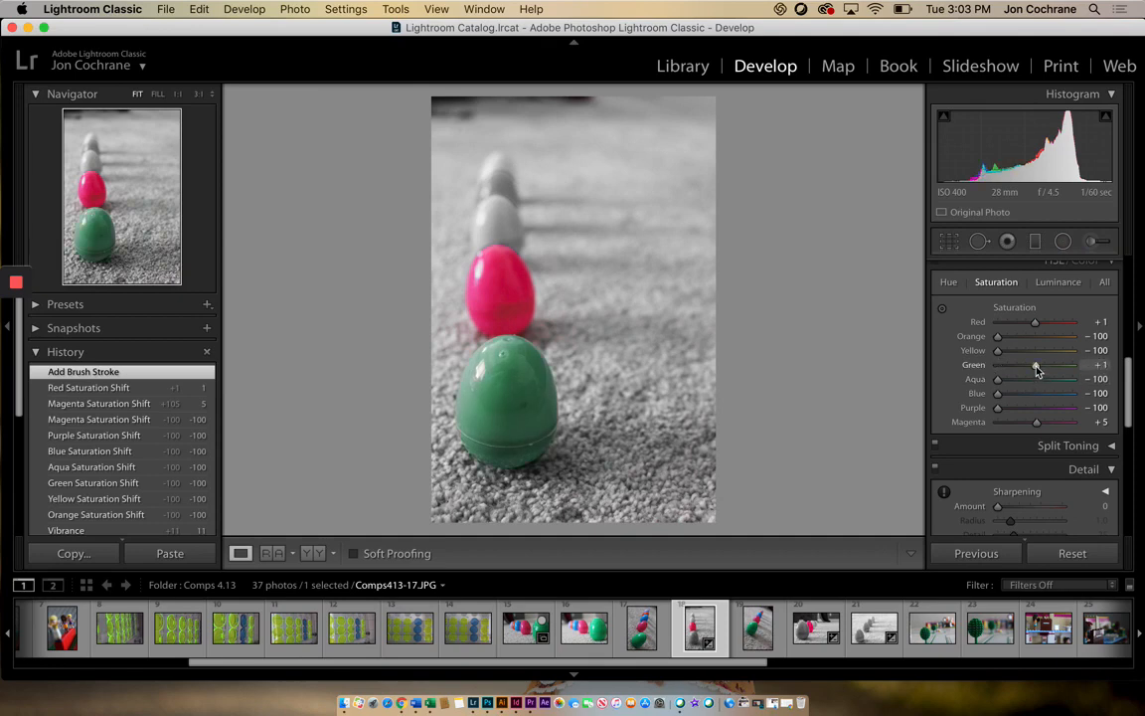
{"action": "left_click_drag", "start_coordinate": [1038, 323], "coordinate": [971, 325]}
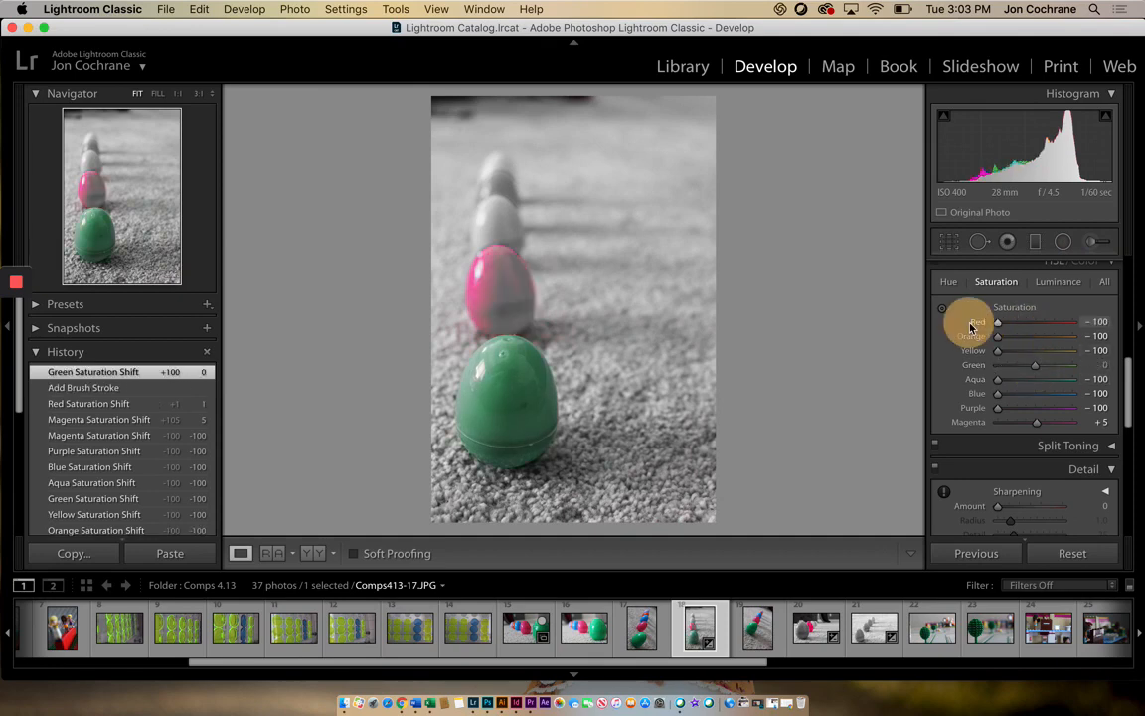
{"action": "left_click", "coordinate": [1034, 379]}
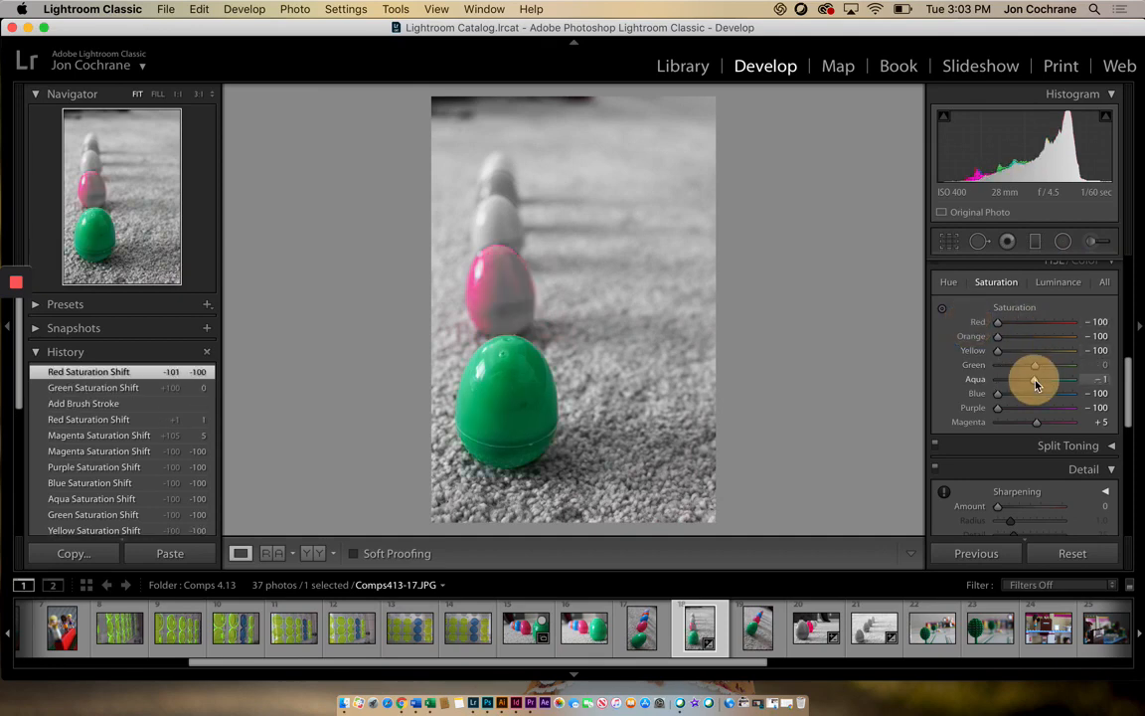
{"action": "left_click_drag", "start_coordinate": [1035, 427], "coordinate": [959, 421]}
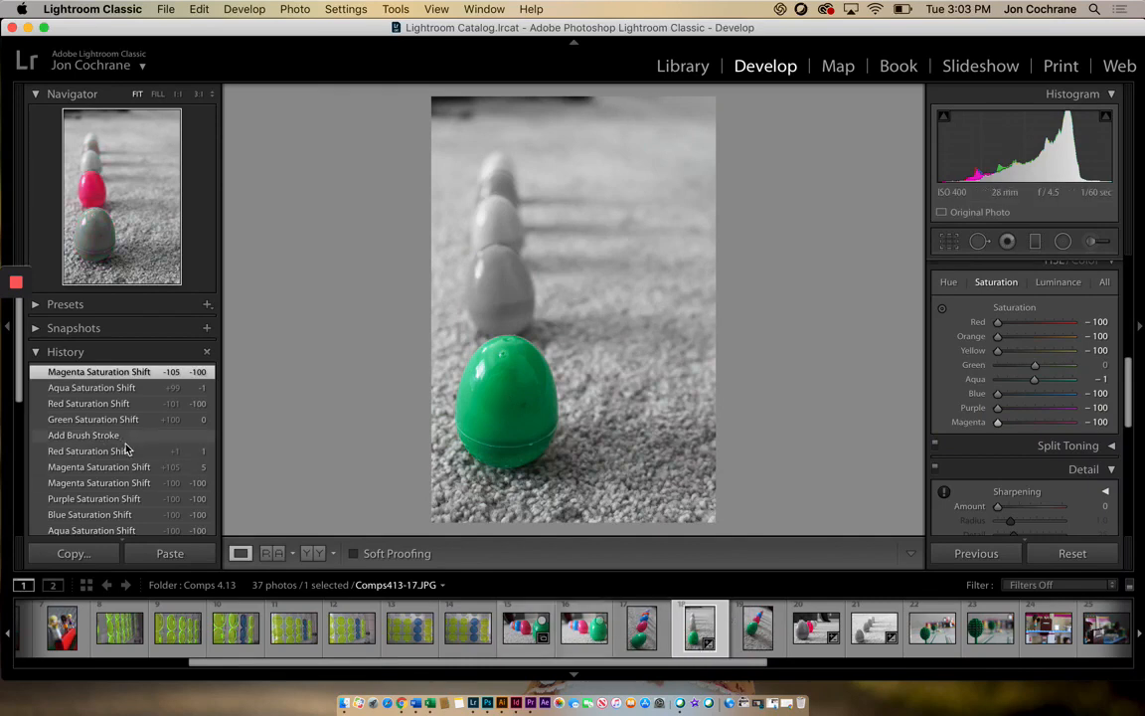
Open the plant bud photo IMG_6543.JPG from the Shot of Color folder for developing
{"action": "left_click", "coordinate": [679, 66]}
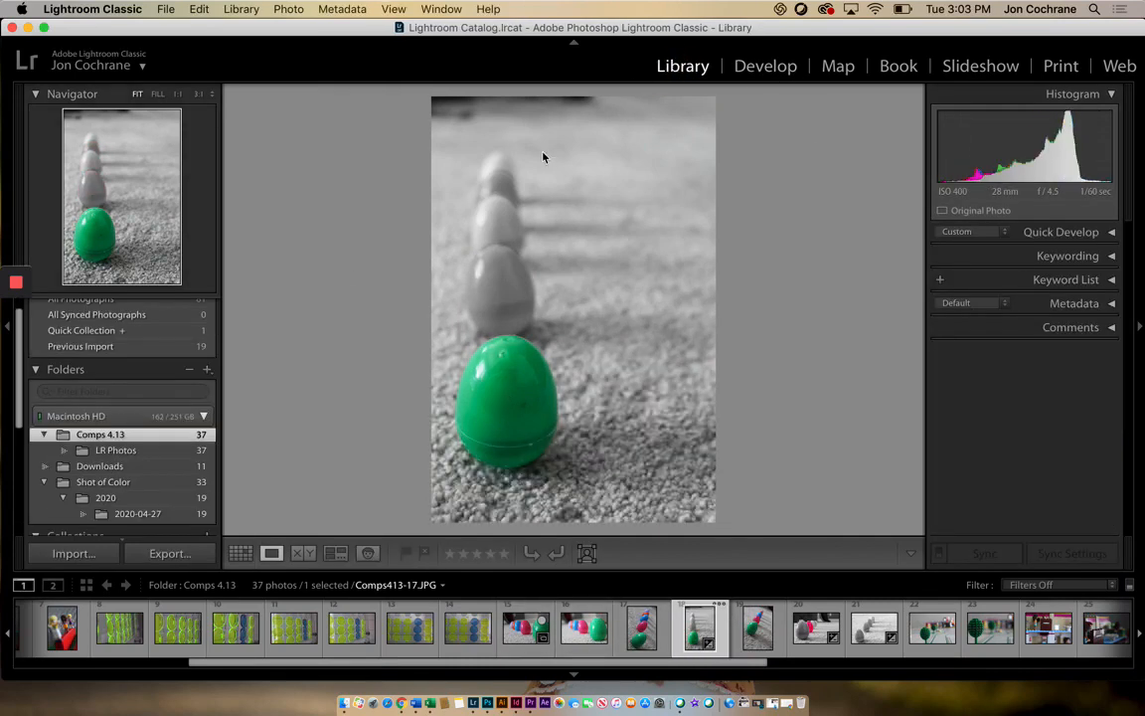
{"action": "left_click", "coordinate": [110, 482]}
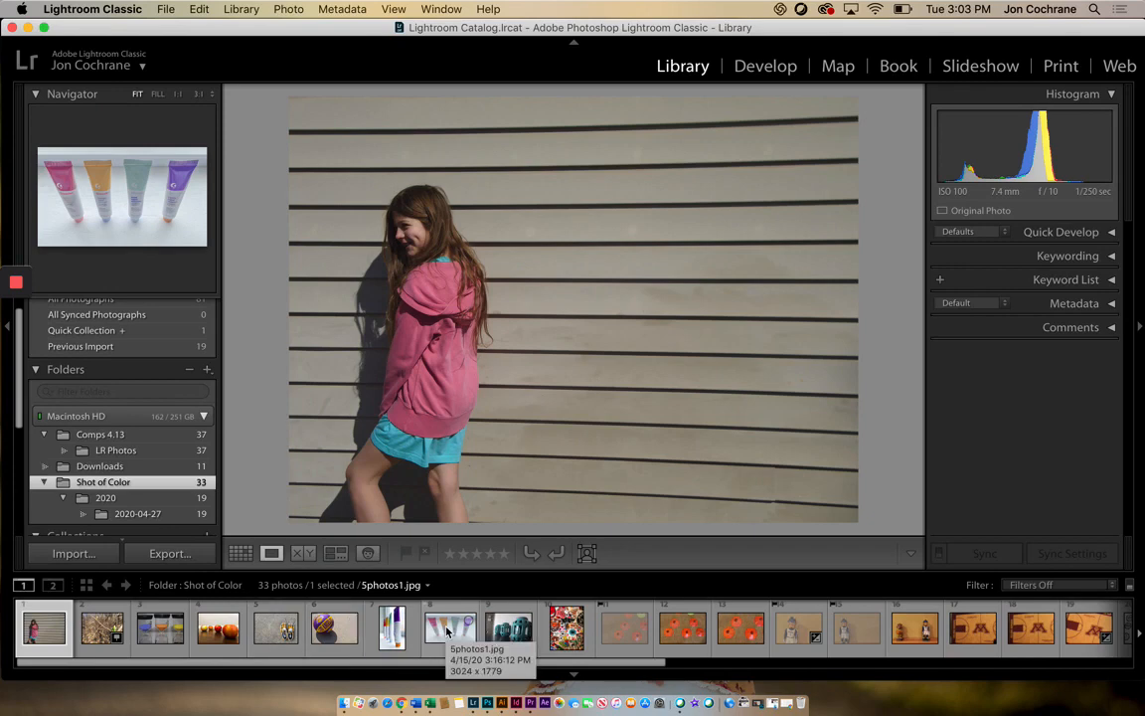
{"action": "left_click", "coordinate": [99, 629]}
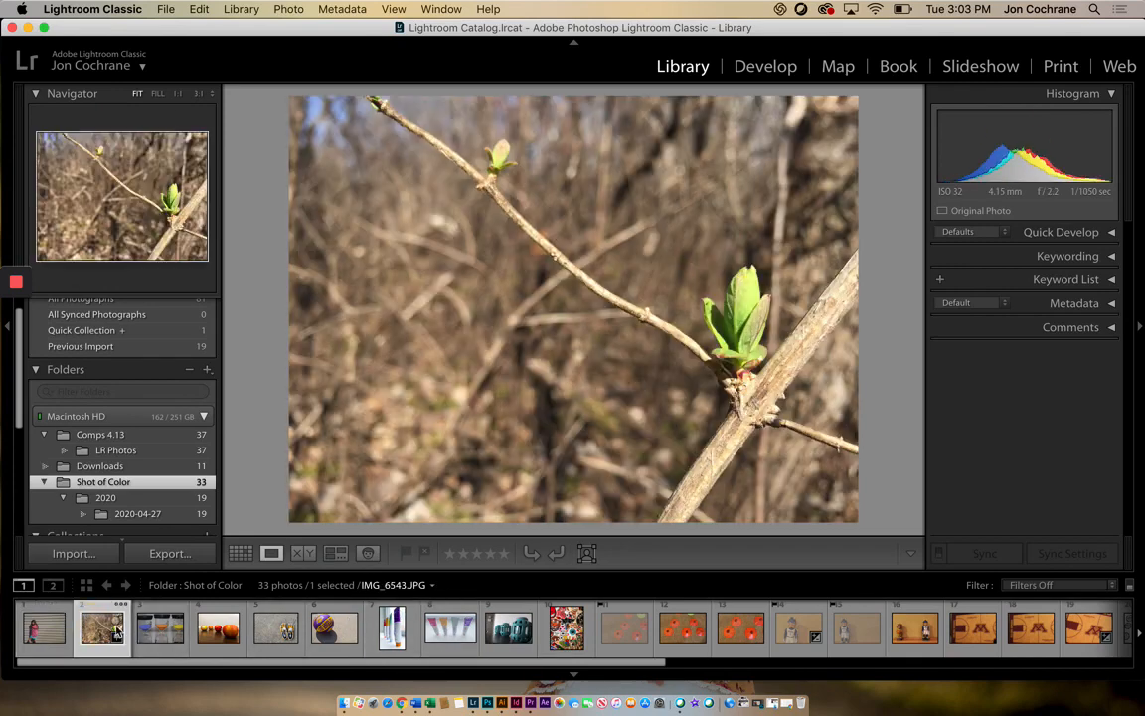
{"action": "left_click", "coordinate": [761, 63]}
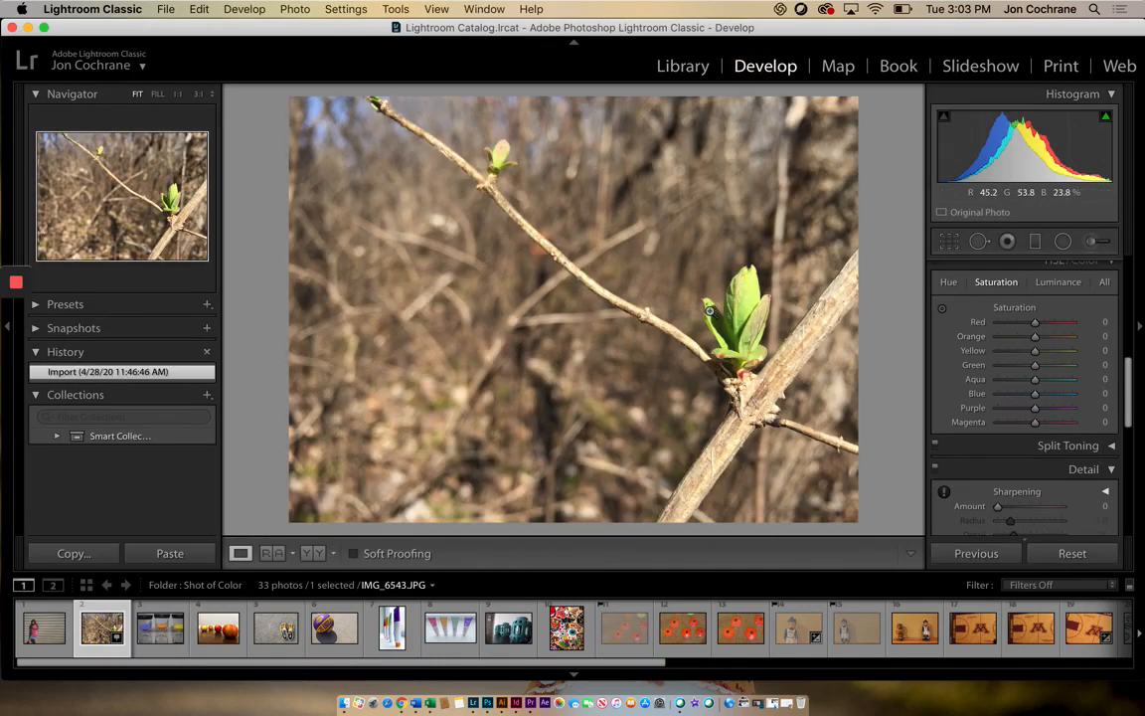
Set the red, orange and yellow saturation of the plant bud photo to -100
{"action": "scroll", "coordinate": [1007, 353], "scroll_direction": "up", "scroll_amount": 3}
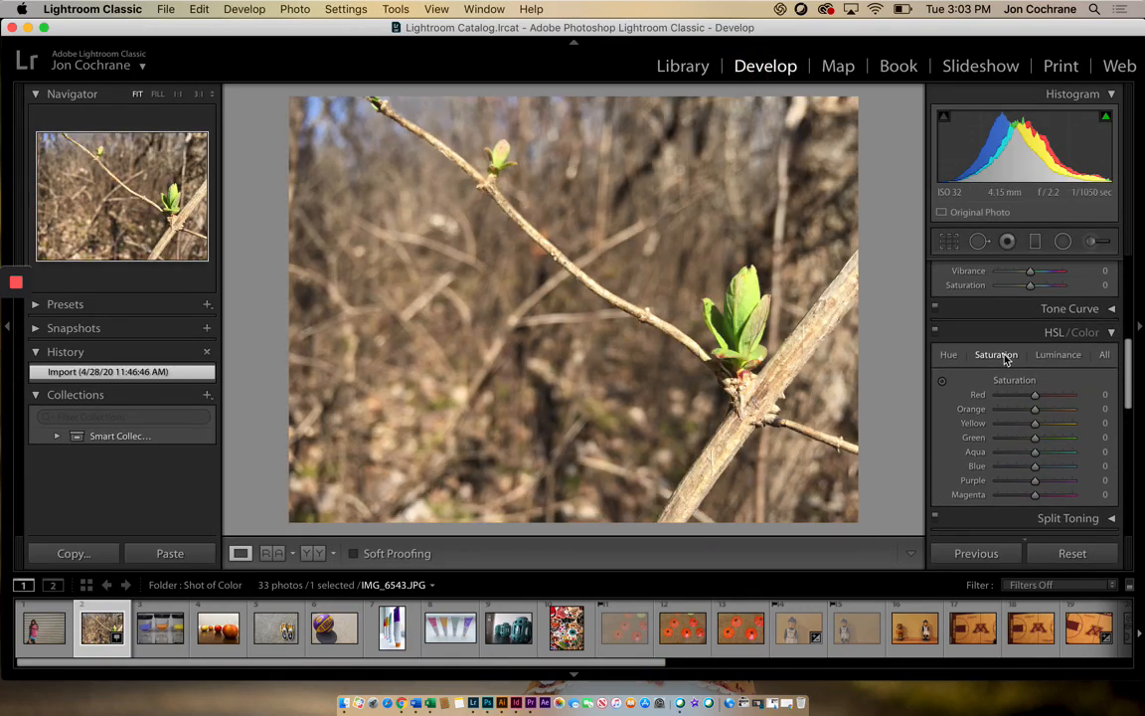
{"action": "left_click", "coordinate": [998, 395]}
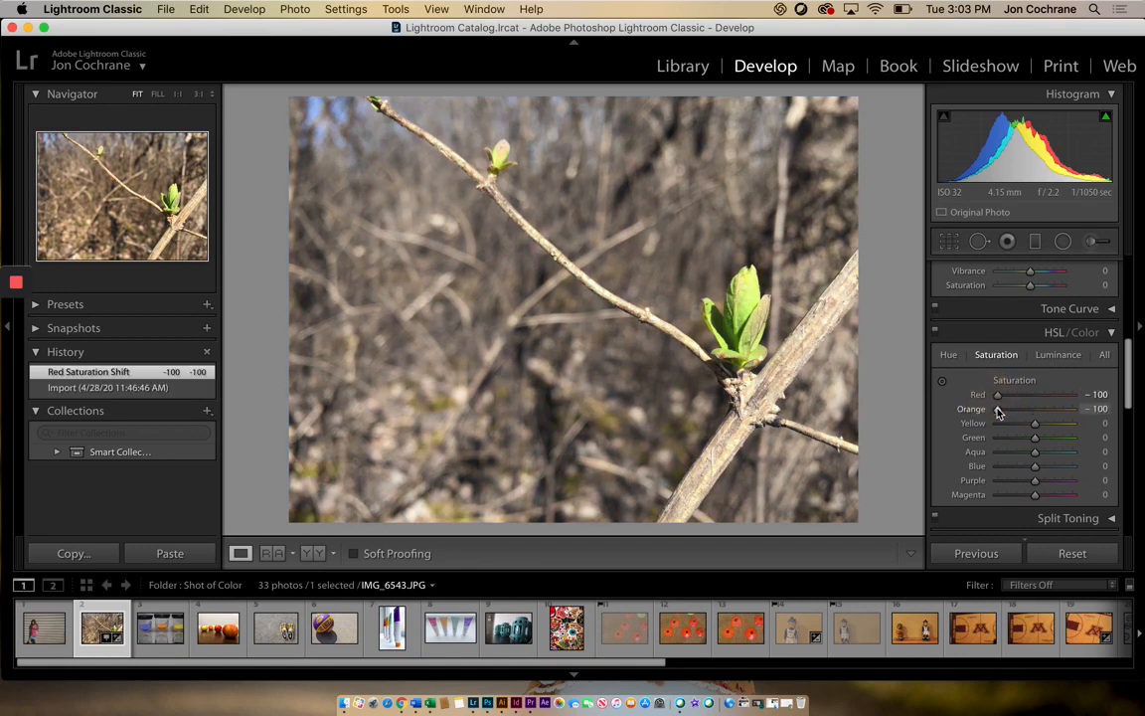
{"action": "left_click", "coordinate": [997, 408]}
{"action": "left_click", "coordinate": [996, 424]}
{"action": "mouse_move", "coordinate": [997, 425]}
{"action": "left_mouse_down"}
{"action": "mouse_move", "coordinate": [1030, 425]}
{"action": "mouse_move", "coordinate": [982, 425]}
{"action": "left_mouse_up"}
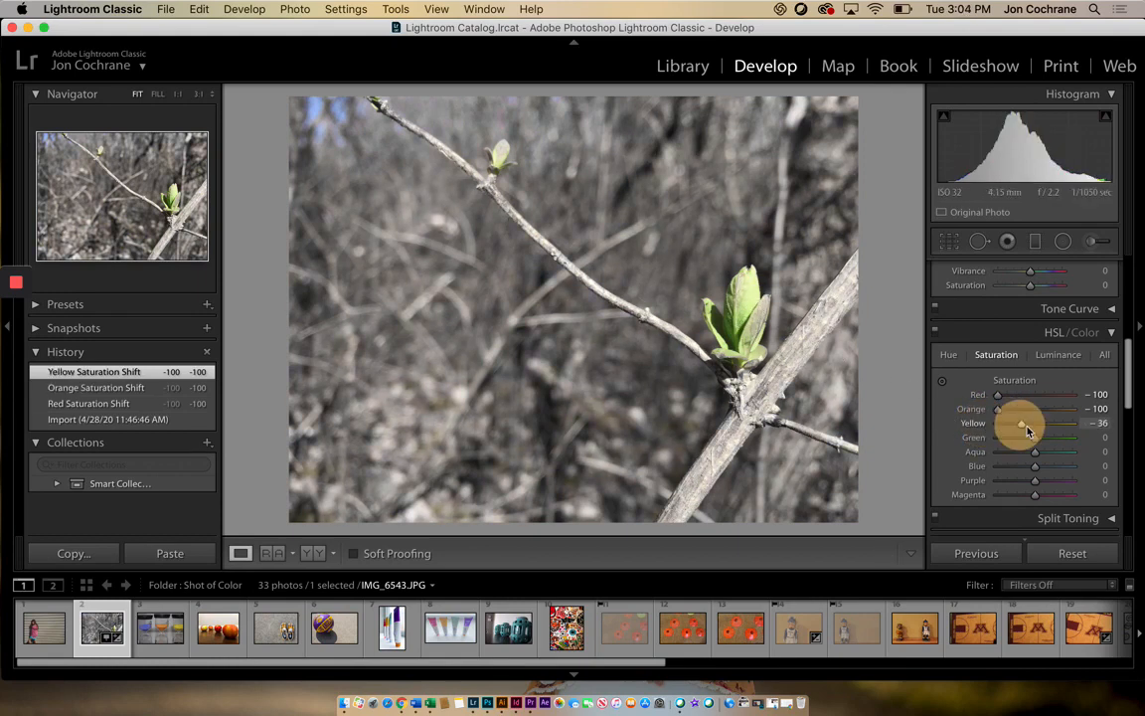
{"action": "left_click_drag", "start_coordinate": [1028, 430], "coordinate": [968, 426]}
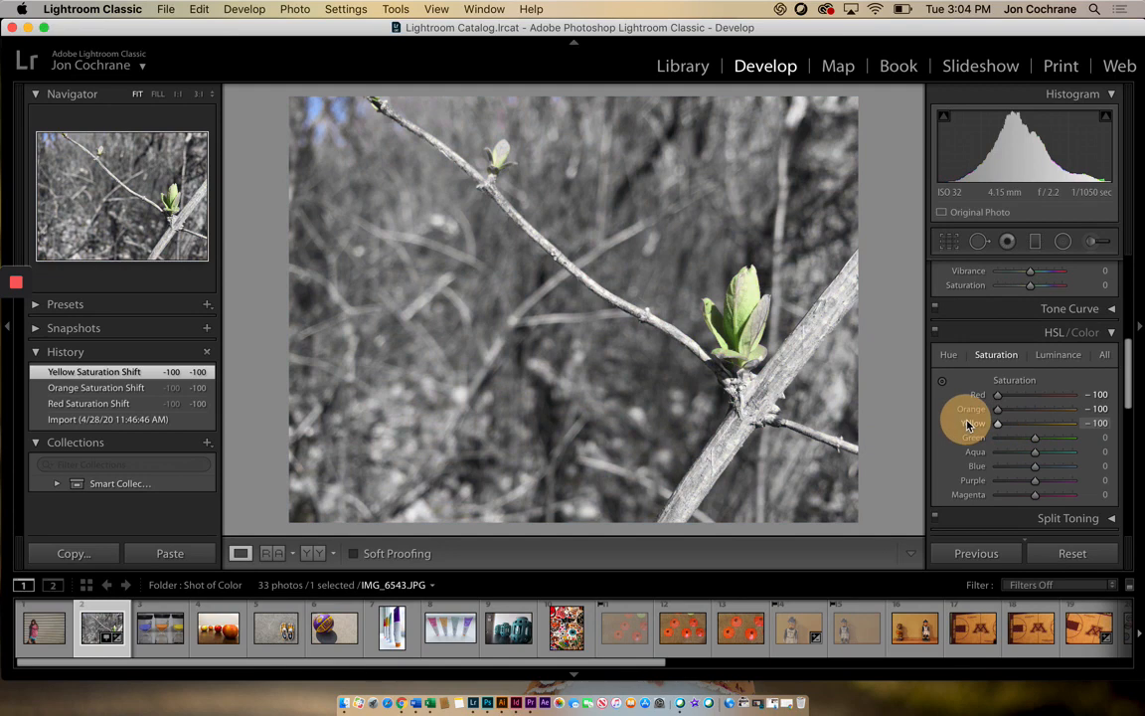
Set blue, purple and magenta saturation to -100, and boost the leaves with green saturation +31 and aqua saturation +32
{"action": "left_click_drag", "start_coordinate": [1035, 465], "coordinate": [979, 464]}
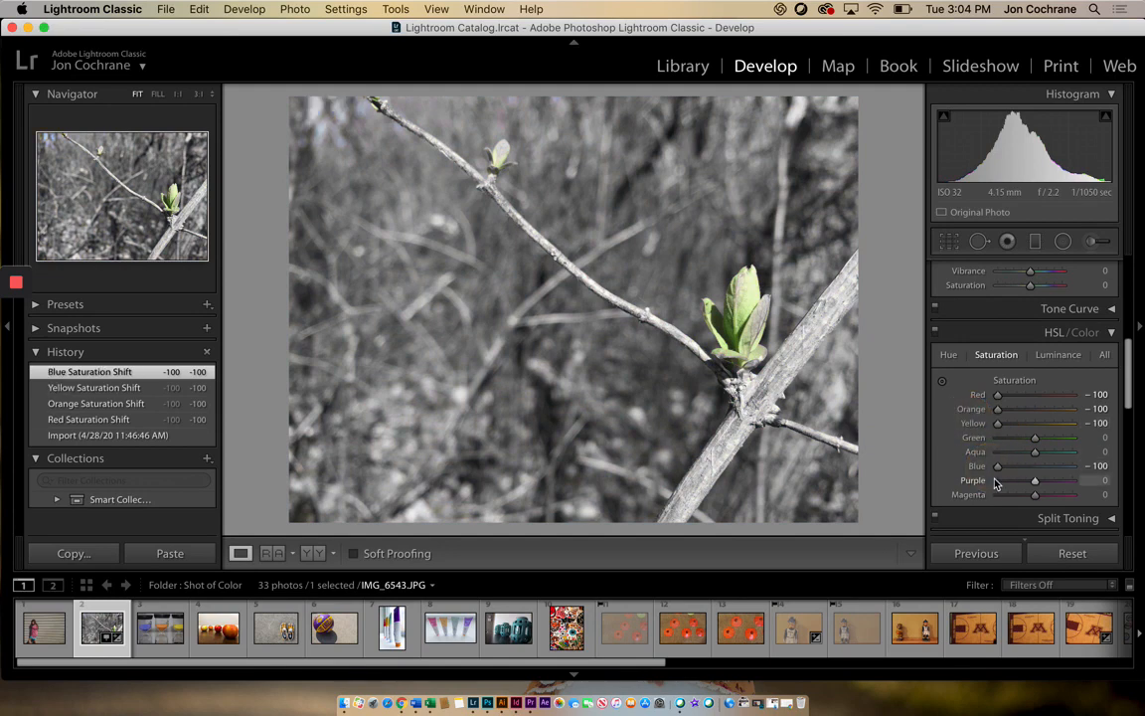
{"action": "left_click", "coordinate": [996, 483]}
{"action": "left_click", "coordinate": [997, 495]}
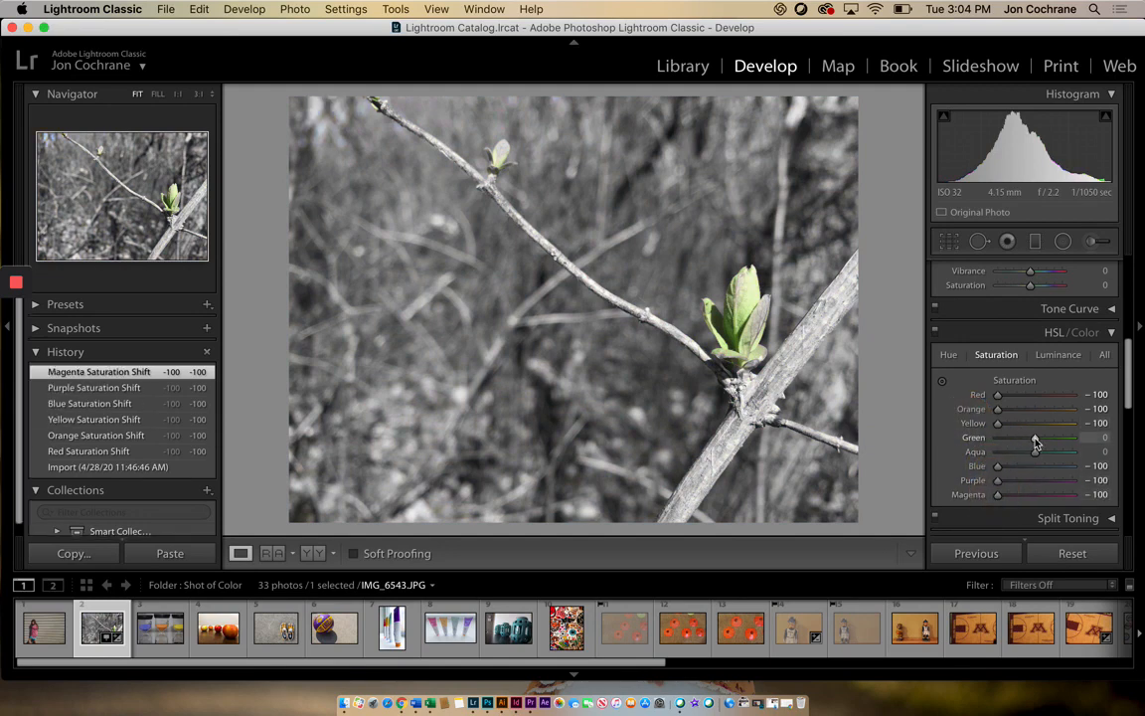
{"action": "left_click_drag", "start_coordinate": [1034, 443], "coordinate": [965, 422]}
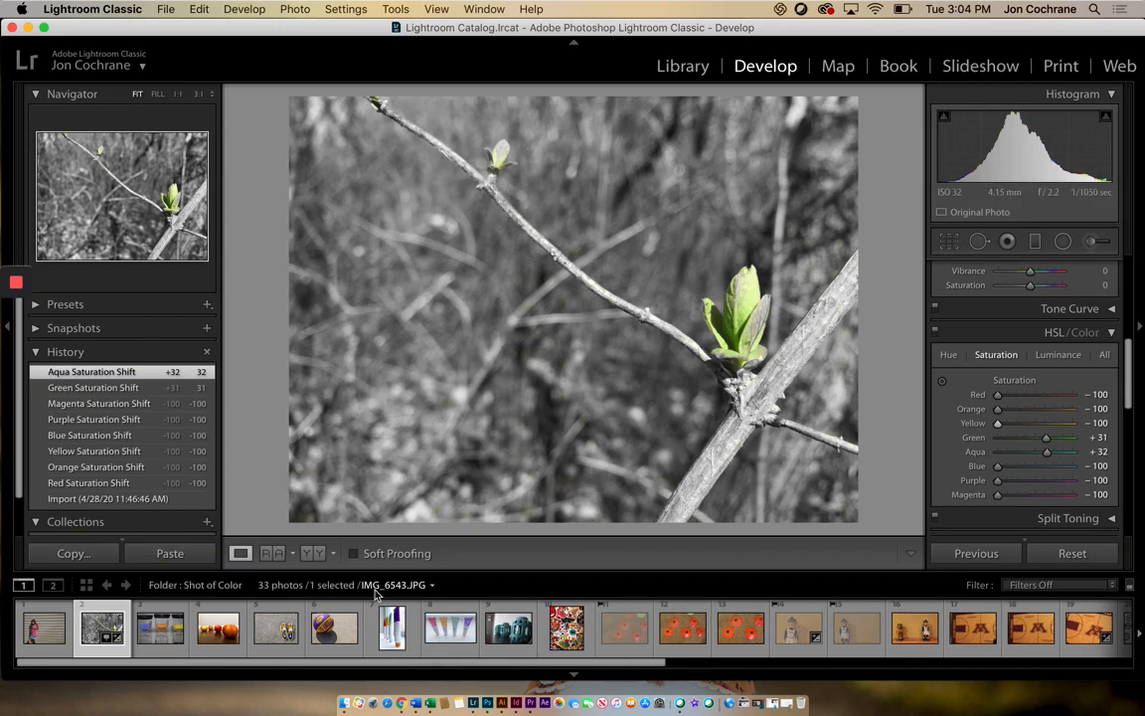
Open Export2.jpg and set its tone to Highlights -51, Shadows +37, Whites -31, Blacks -12 and Exposure +0.15
{"action": "left_click", "coordinate": [390, 630]}
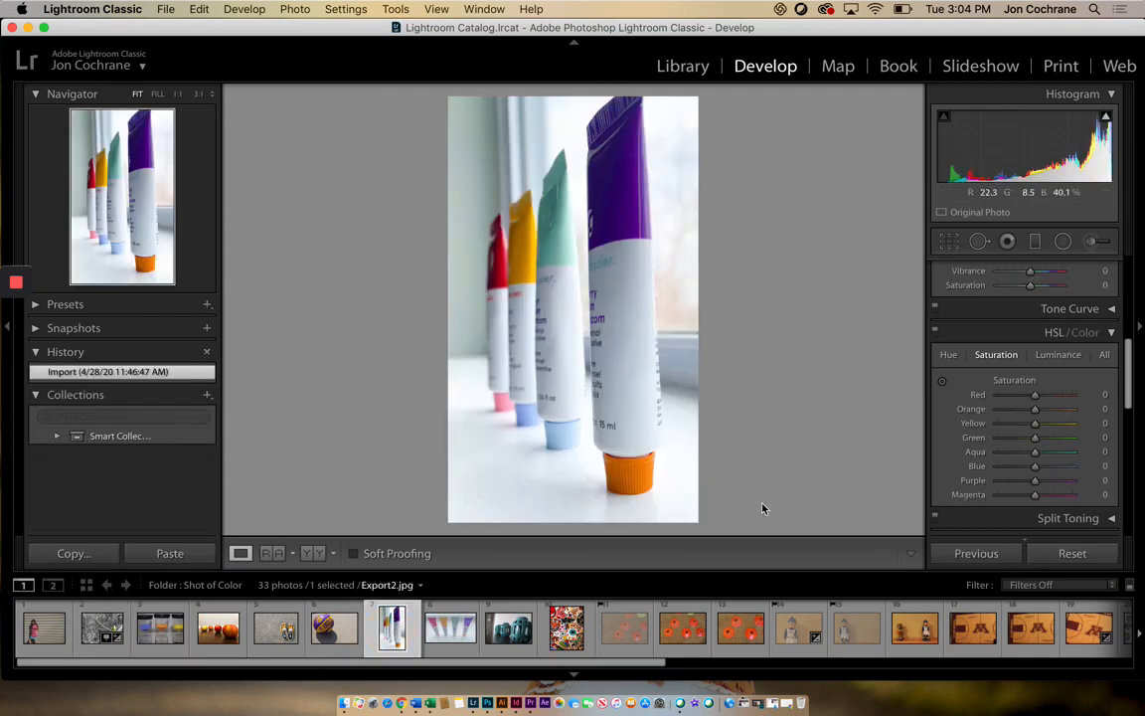
{"action": "scroll", "coordinate": [999, 395], "scroll_direction": "up", "scroll_amount": 10}
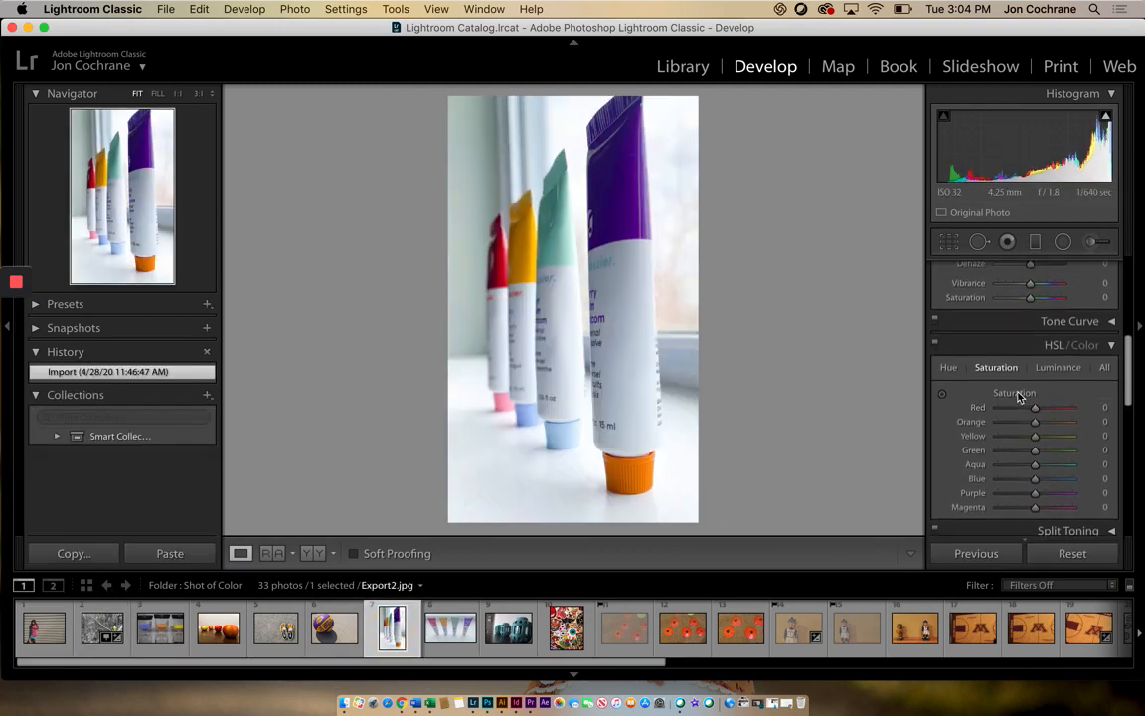
{"action": "left_click", "coordinate": [1014, 363]}
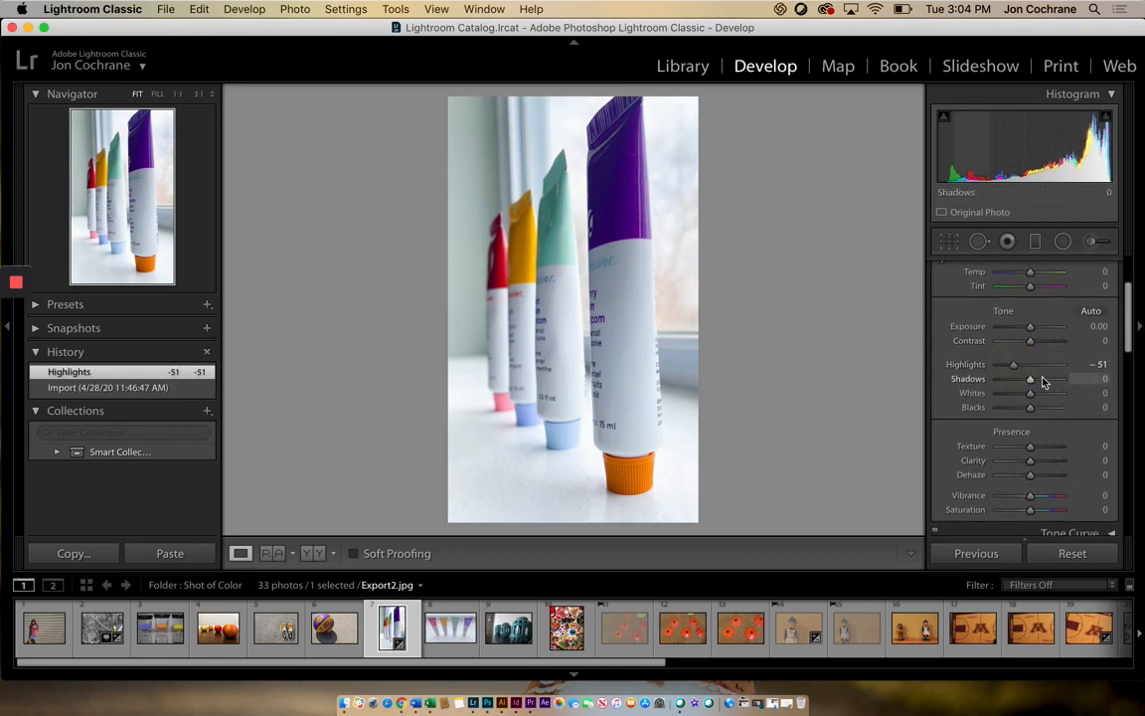
{"action": "left_click", "coordinate": [1041, 379]}
{"action": "left_click", "coordinate": [1019, 393]}
{"action": "left_click", "coordinate": [1027, 408]}
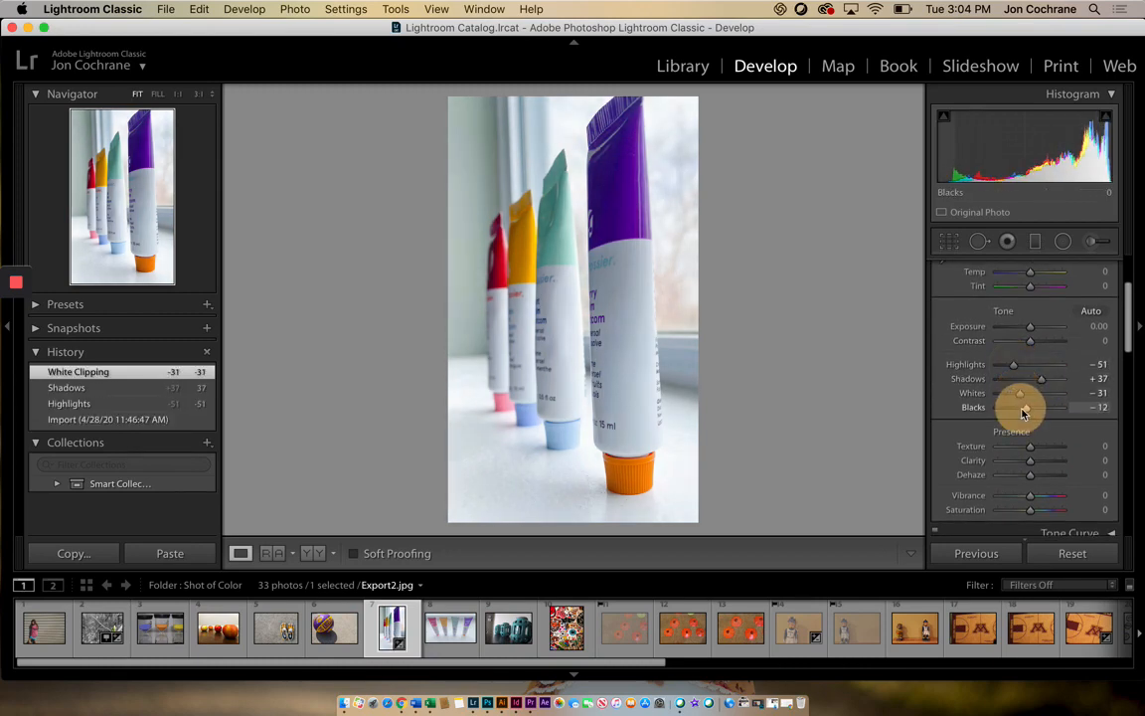
{"action": "left_click", "coordinate": [1034, 328]}
{"action": "left_click_drag", "start_coordinate": [1035, 329], "coordinate": [1031, 329]}
Set the tube photo's red, green, aqua, blue and magenta saturation to -100 and its orange saturation to +2
{"action": "scroll", "coordinate": [999, 434], "scroll_direction": "down", "scroll_amount": 3}
{"action": "scroll", "coordinate": [1000, 438], "scroll_direction": "down", "scroll_amount": 2}
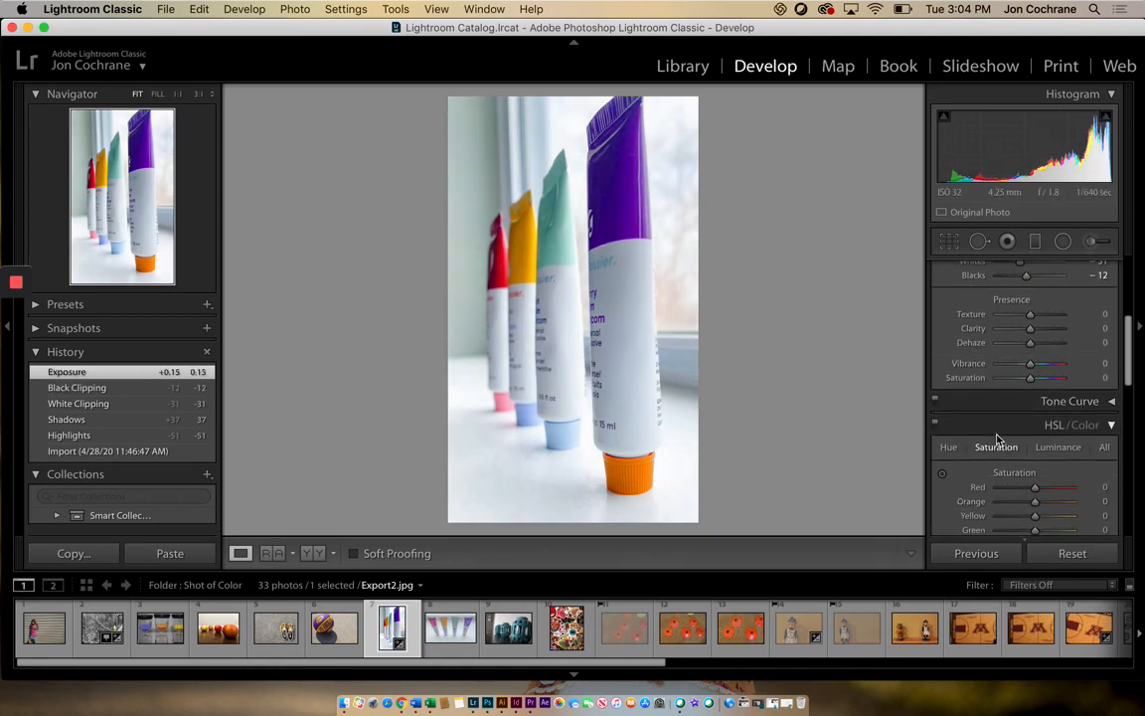
{"action": "scroll", "coordinate": [998, 438], "scroll_direction": "down", "scroll_amount": 2}
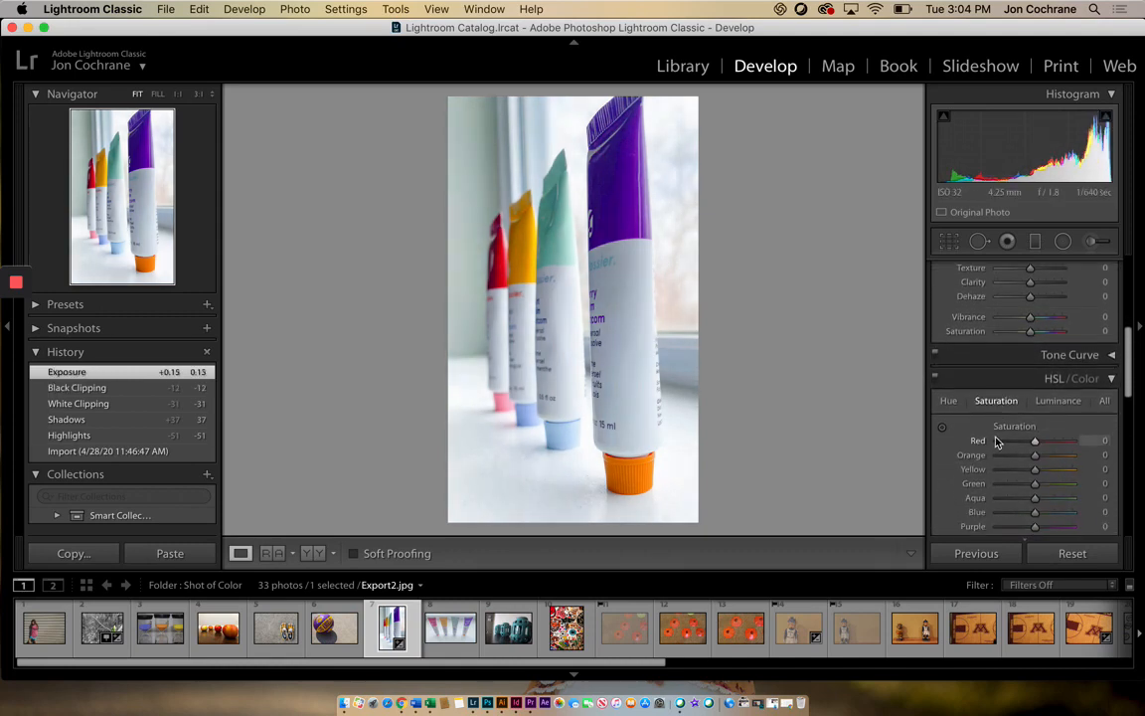
{"action": "left_click_drag", "start_coordinate": [1014, 443], "coordinate": [943, 506]}
{"action": "scroll", "coordinate": [1013, 488], "scroll_direction": "down", "scroll_amount": 1}
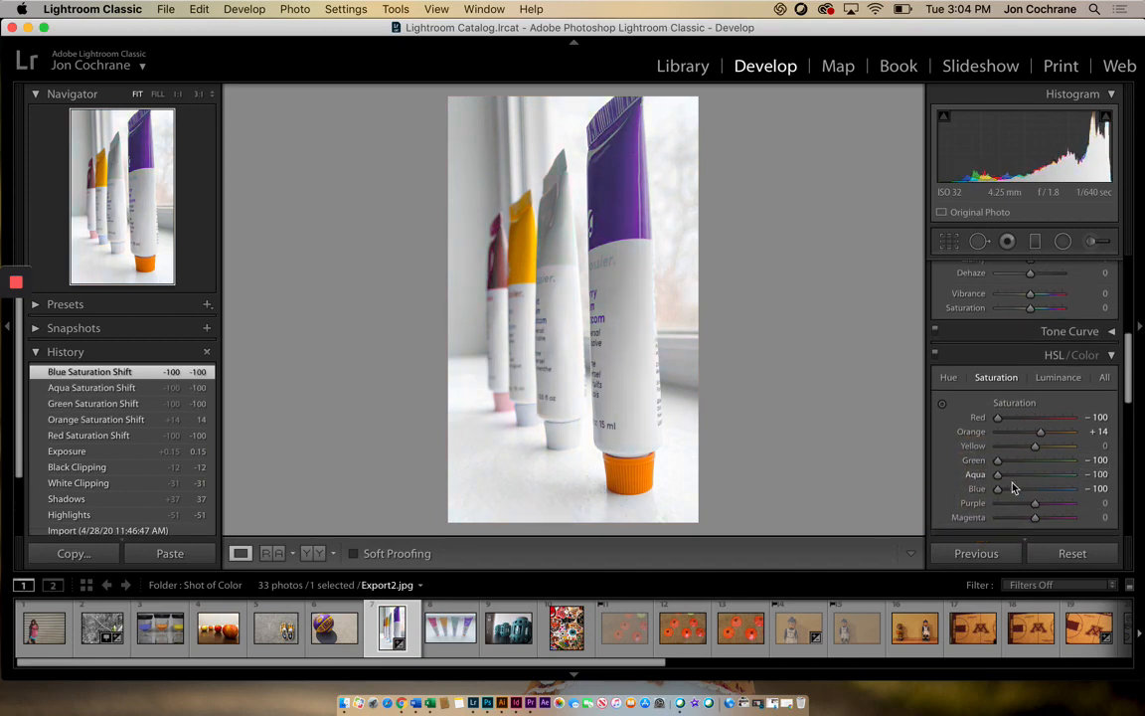
{"action": "scroll", "coordinate": [1015, 497], "scroll_direction": "down", "scroll_amount": 1}
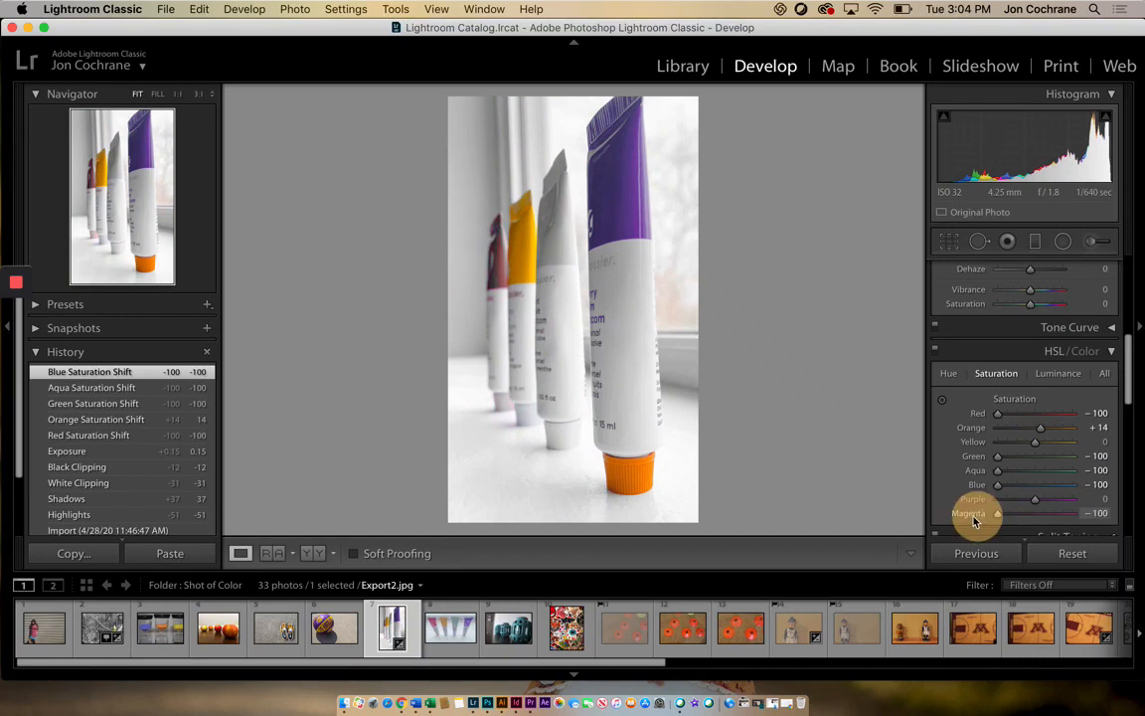
{"action": "left_click_drag", "start_coordinate": [973, 518], "coordinate": [969, 518]}
{"action": "left_click_drag", "start_coordinate": [1039, 427], "coordinate": [984, 433]}
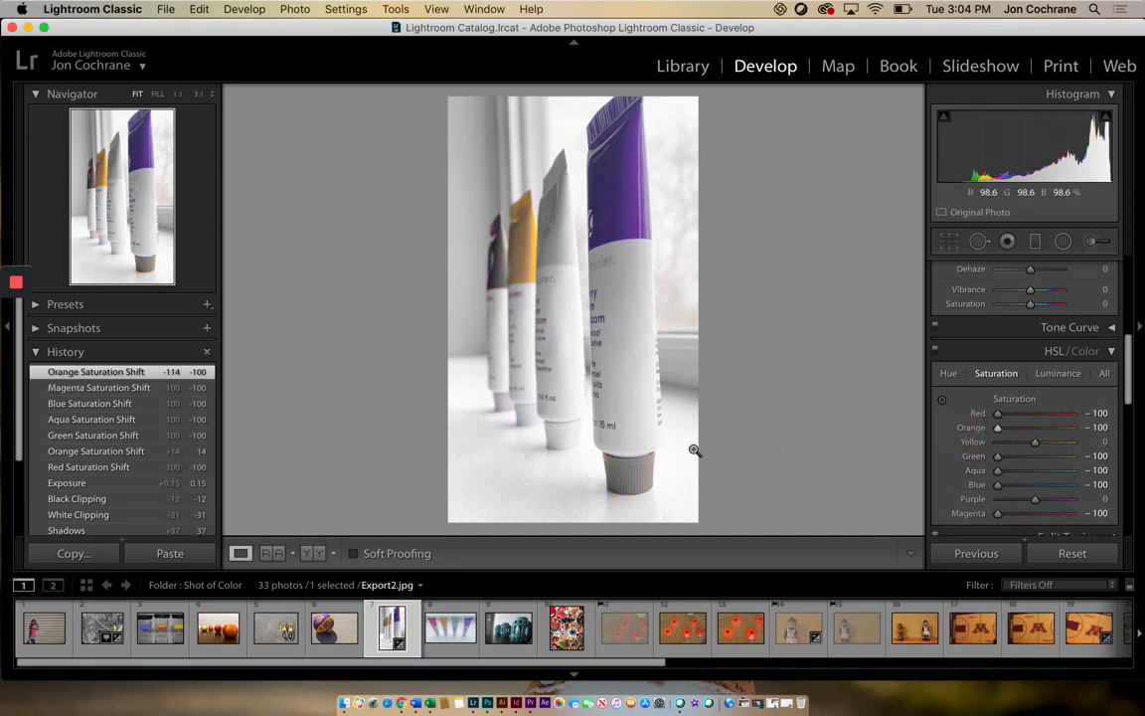
{"action": "left_click_drag", "start_coordinate": [1032, 434], "coordinate": [1036, 432]}
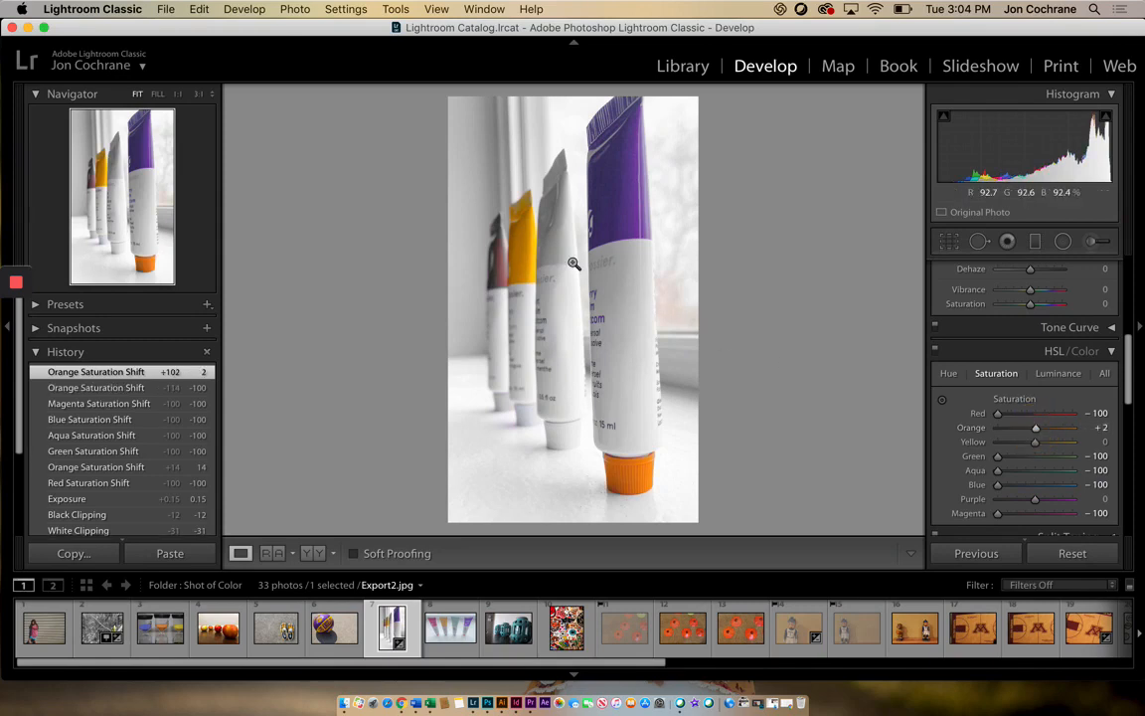
Paint with a -100 saturation Adjustment Brush over the red and yellow tubes and the window area beside the purple tube
{"action": "left_click", "coordinate": [1092, 242]}
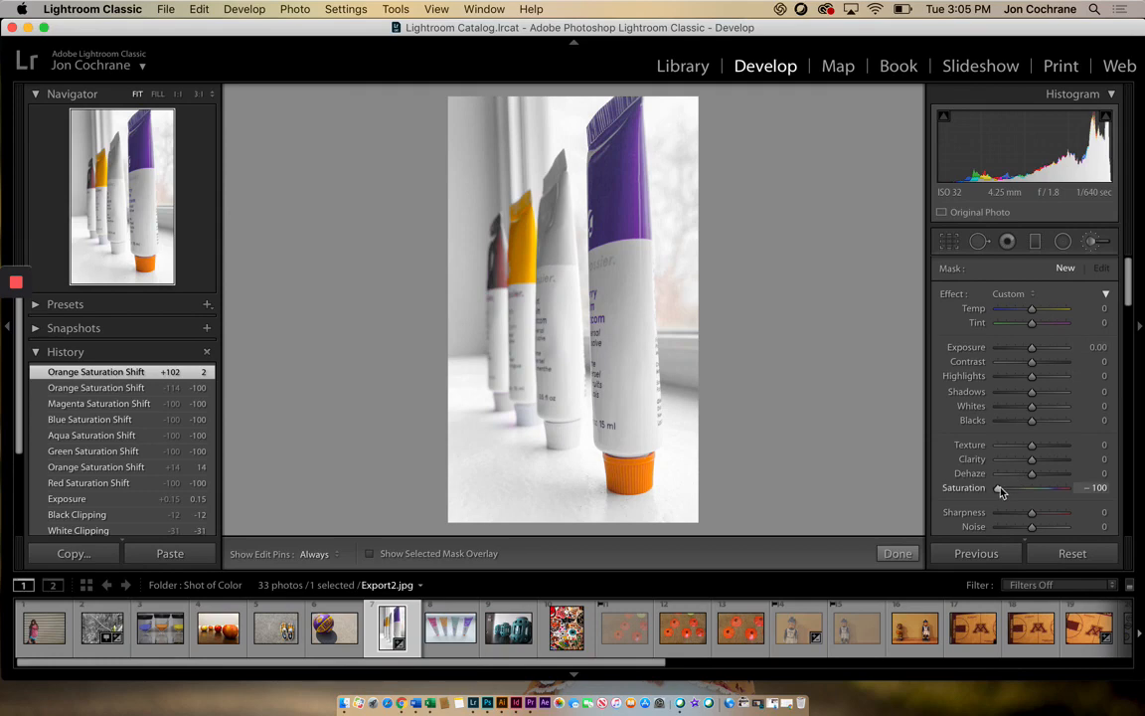
{"action": "mouse_move", "coordinate": [507, 203]}
{"action": "left_mouse_down"}
{"action": "mouse_move", "coordinate": [511, 214]}
{"action": "mouse_move", "coordinate": [506, 191]}
{"action": "mouse_move", "coordinate": [483, 260]}
{"action": "mouse_move", "coordinate": [482, 205]}
{"action": "mouse_move", "coordinate": [505, 193]}
{"action": "left_mouse_up"}
{"action": "mouse_move", "coordinate": [678, 284]}
{"action": "left_mouse_down"}
{"action": "mouse_move", "coordinate": [677, 294]}
{"action": "mouse_move", "coordinate": [688, 109]}
{"action": "left_mouse_up"}
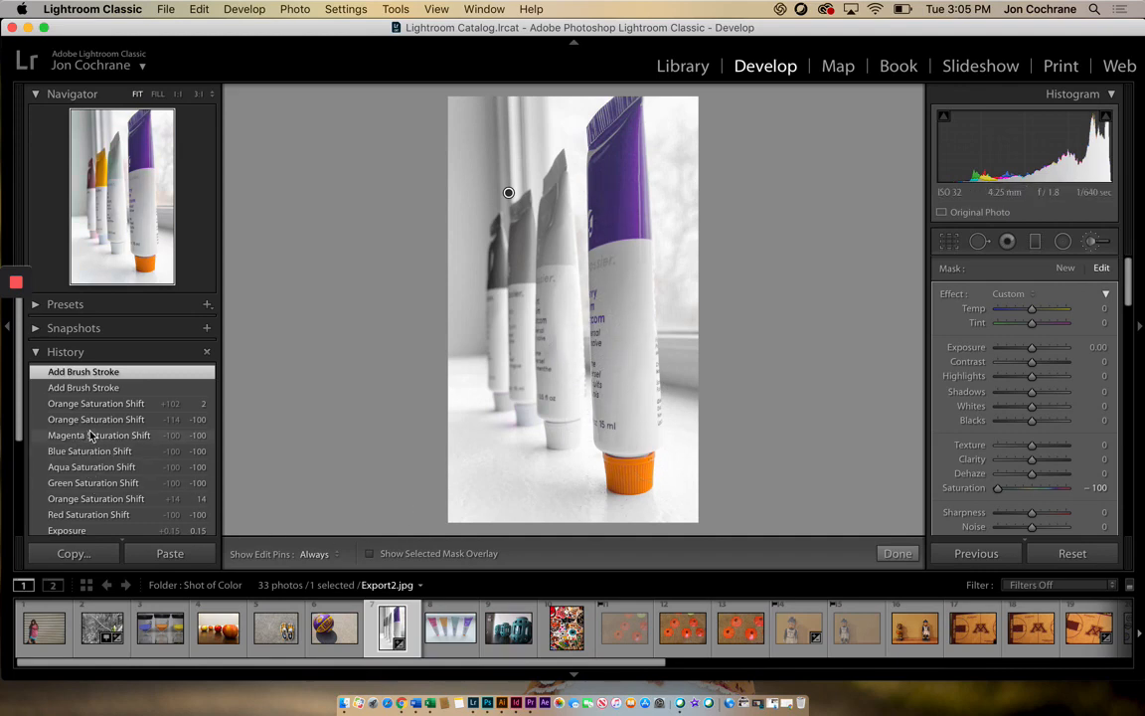
Step back through the tube photo's edit history and return the photo to its Import state
{"action": "scroll", "coordinate": [90, 435], "scroll_direction": "down", "scroll_amount": 5}
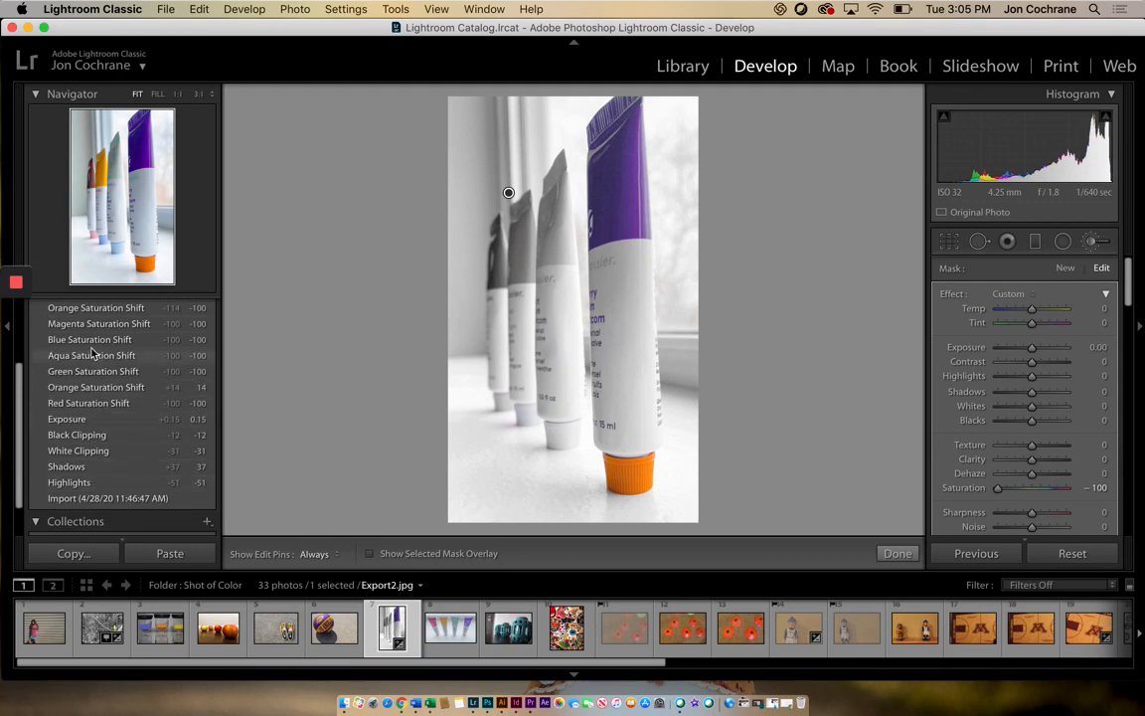
{"action": "scroll", "coordinate": [88, 368], "scroll_direction": "up", "scroll_amount": 4}
{"action": "scroll", "coordinate": [86, 358], "scroll_direction": "down", "scroll_amount": 5}
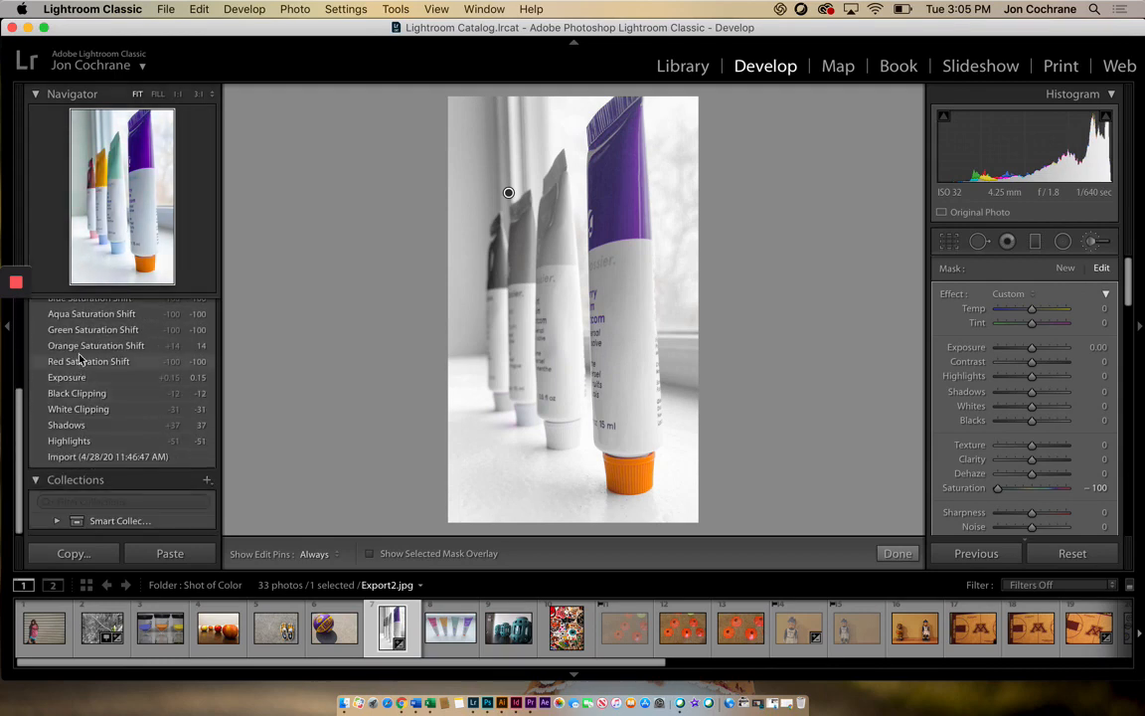
{"action": "left_click", "coordinate": [78, 329]}
{"action": "left_click", "coordinate": [79, 347]}
{"action": "left_click", "coordinate": [71, 361]}
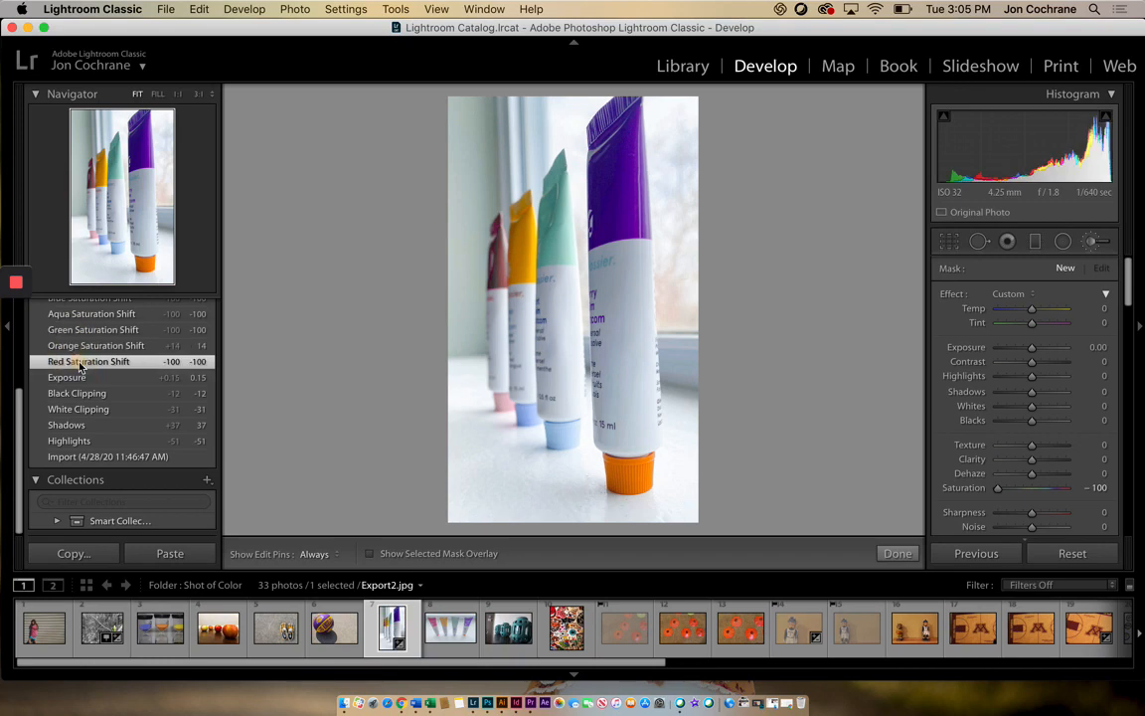
{"action": "left_click", "coordinate": [71, 379]}
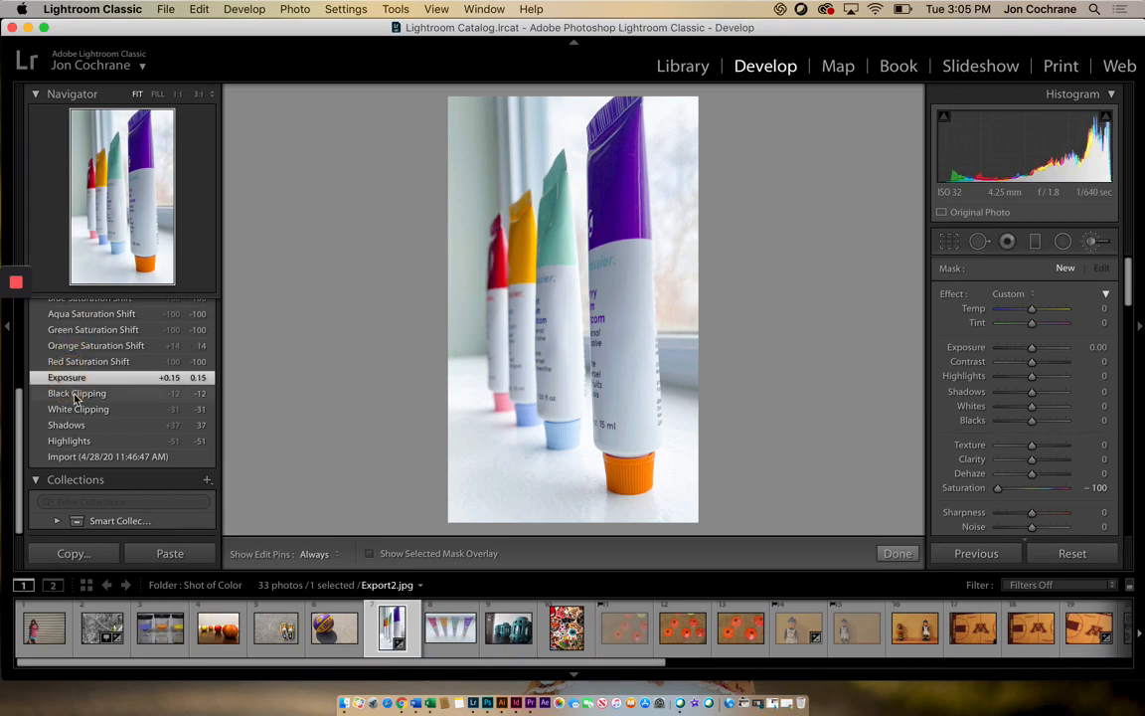
{"action": "left_click", "coordinate": [69, 393]}
{"action": "left_click", "coordinate": [68, 378]}
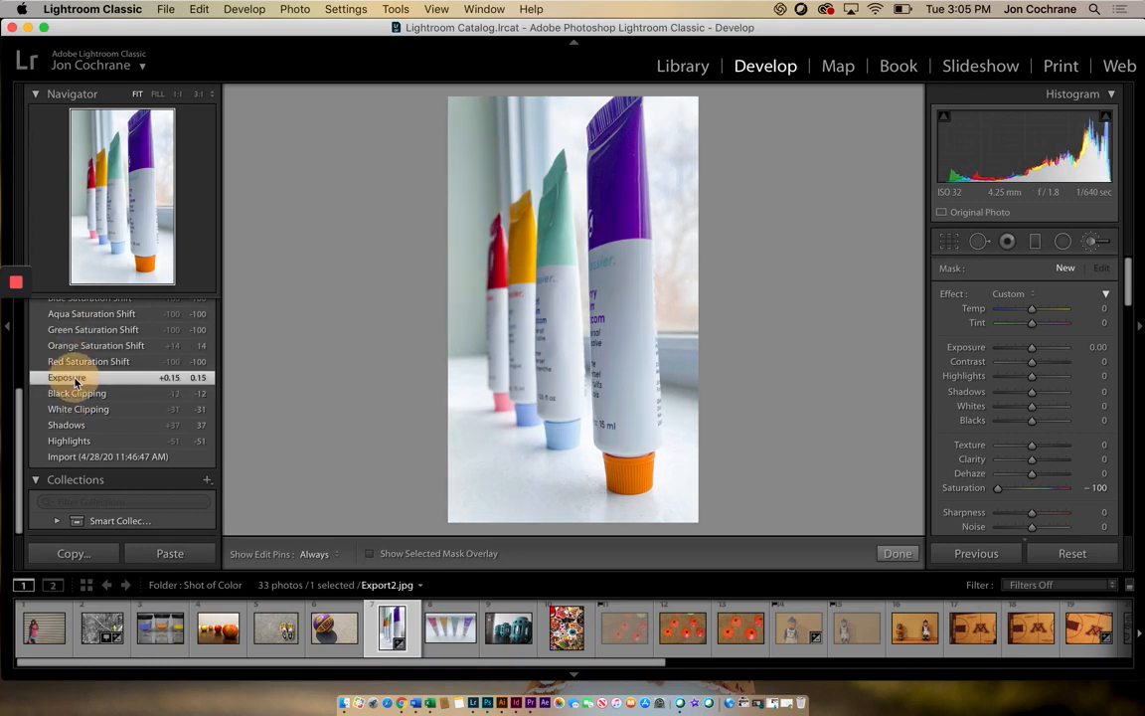
{"action": "left_click", "coordinate": [83, 457]}
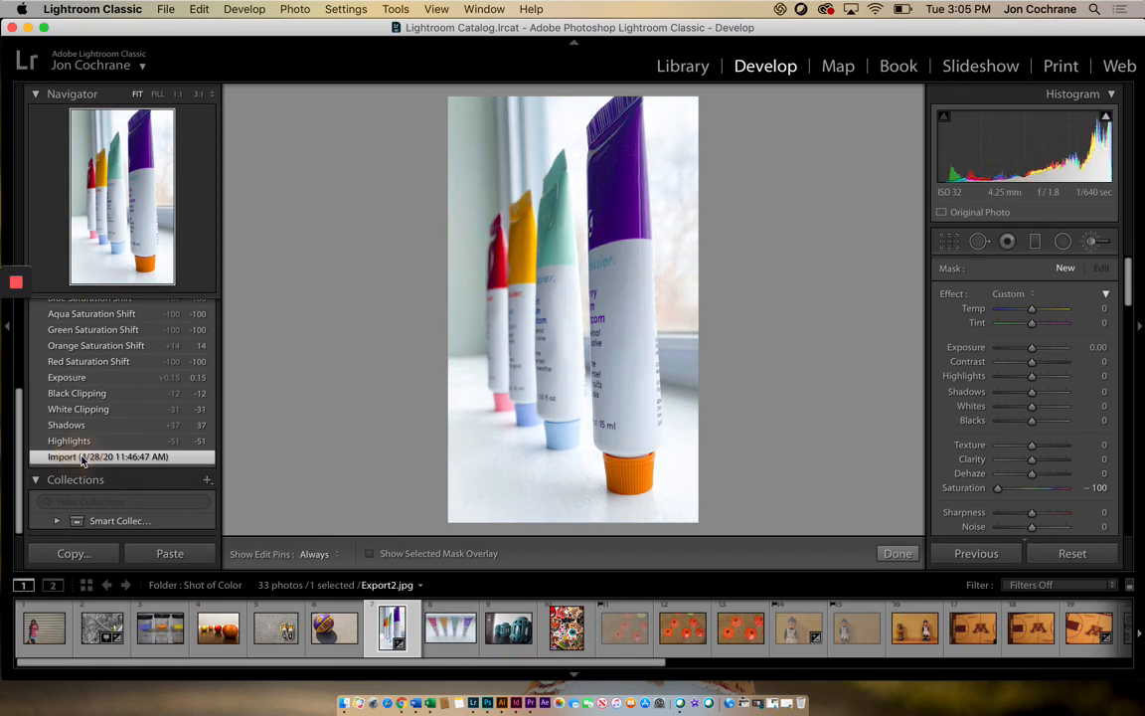
Restore the tube photo to its Exposure history state and open the poker chip photo ShotOfColor-18.JPG
{"action": "left_click", "coordinate": [68, 377]}
{"action": "scroll", "coordinate": [637, 637], "scroll_direction": "down", "scroll_amount": 10}
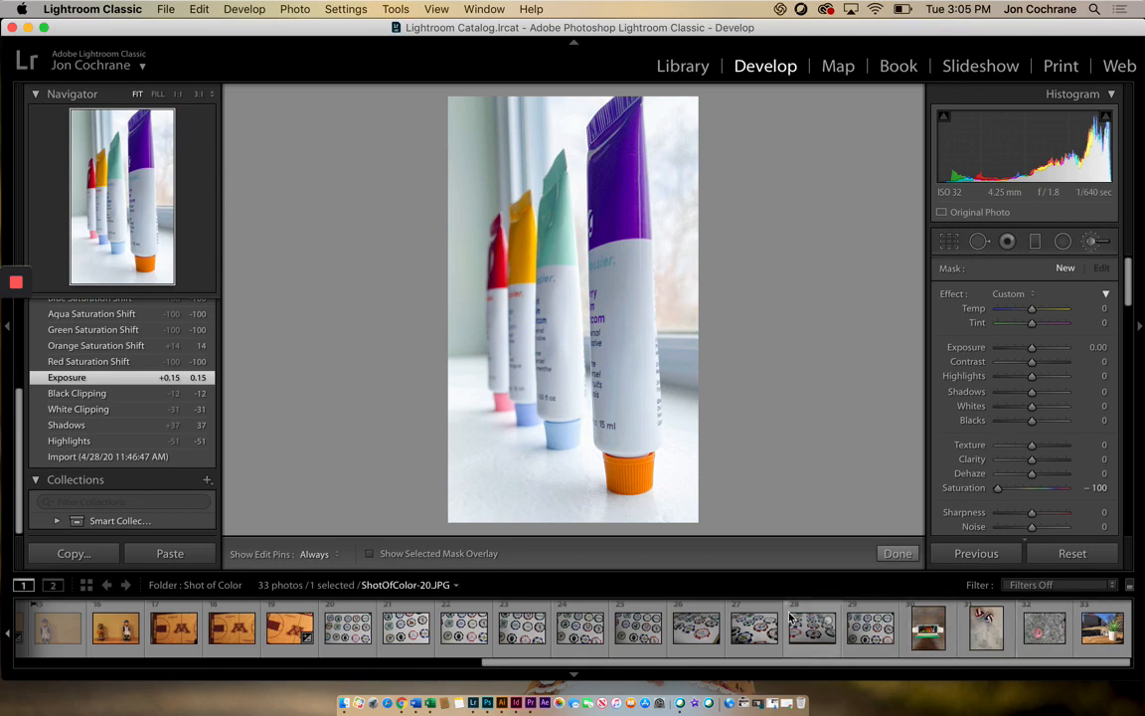
{"action": "left_click", "coordinate": [693, 634]}
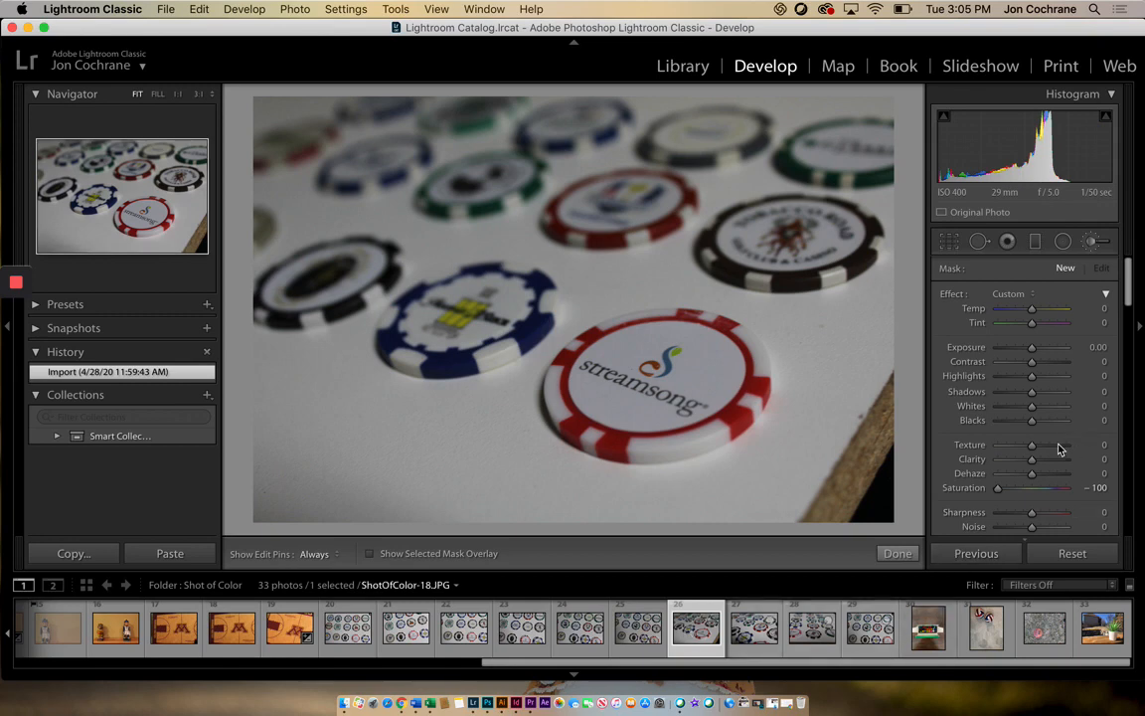
Close the Adjustment Brush and set the chip photo's yellow, green, aqua, blue, purple and magenta saturation to -100
{"action": "scroll", "coordinate": [1024, 437], "scroll_direction": "down", "scroll_amount": 5}
{"action": "scroll", "coordinate": [1024, 445], "scroll_direction": "down", "scroll_amount": 1}
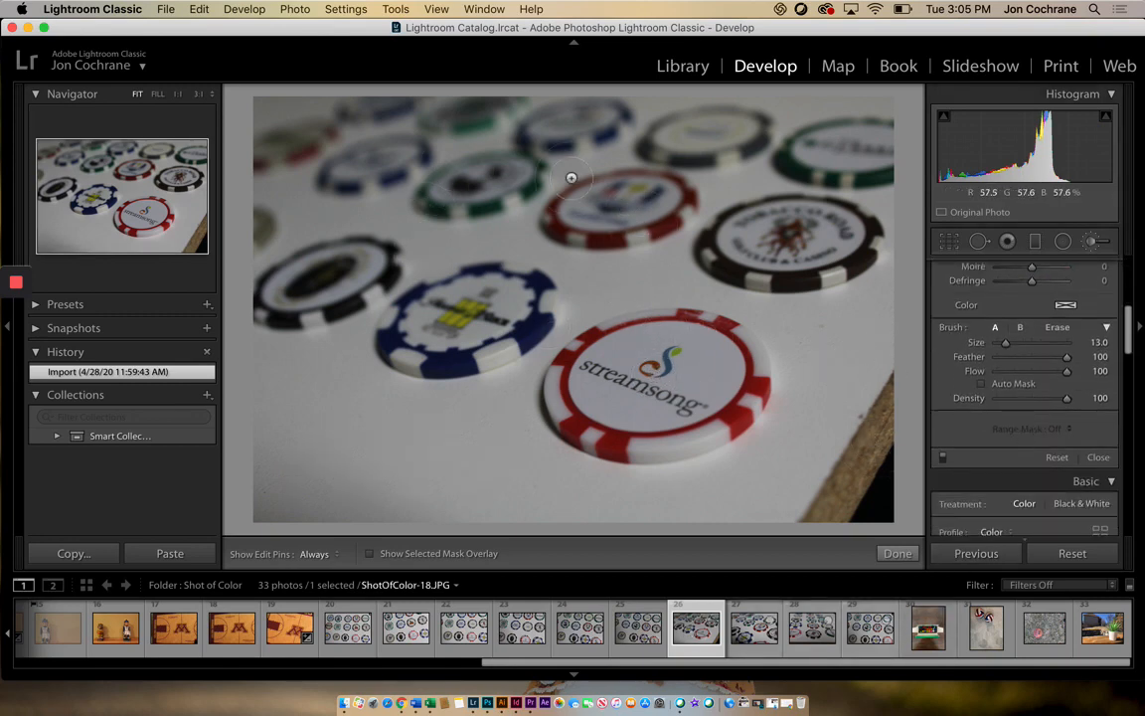
{"action": "scroll", "coordinate": [1054, 417], "scroll_direction": "up", "scroll_amount": 10}
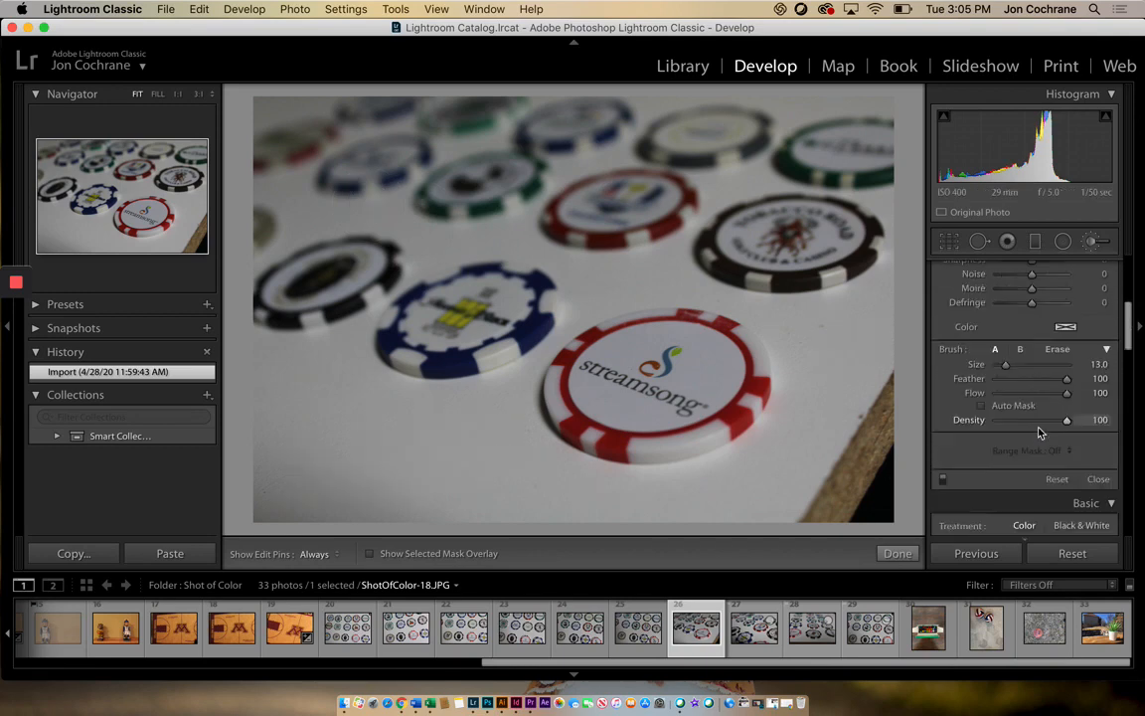
{"action": "left_click", "coordinate": [1087, 243]}
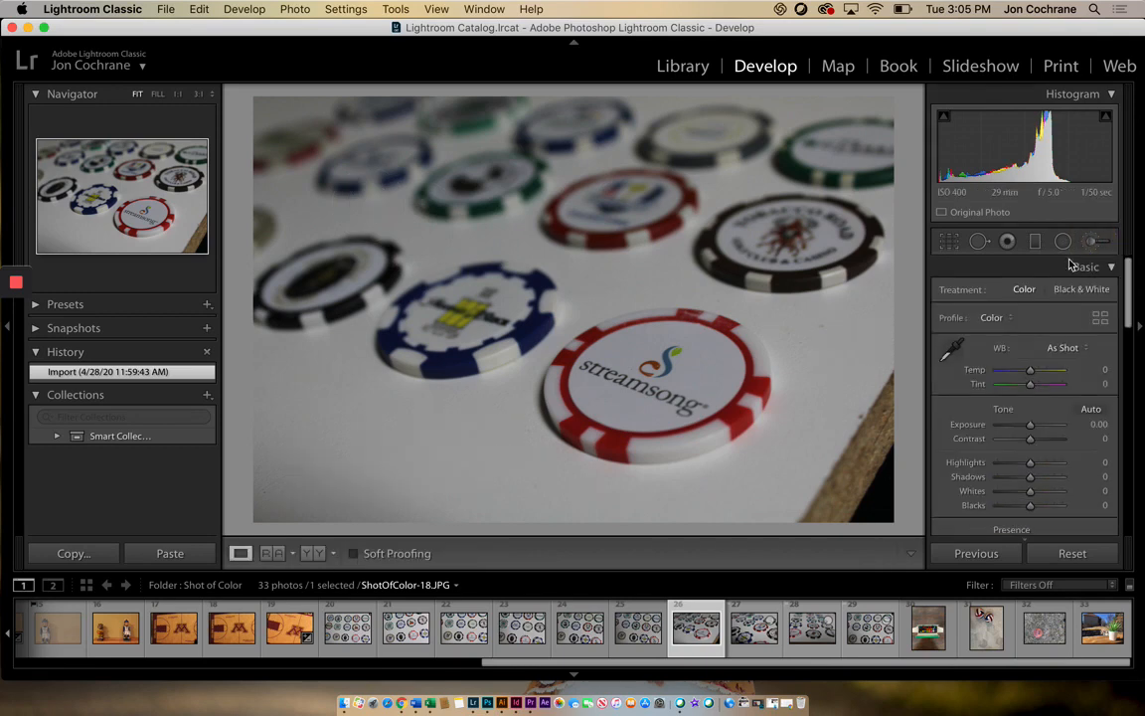
{"action": "scroll", "coordinate": [1011, 428], "scroll_direction": "down", "scroll_amount": 2}
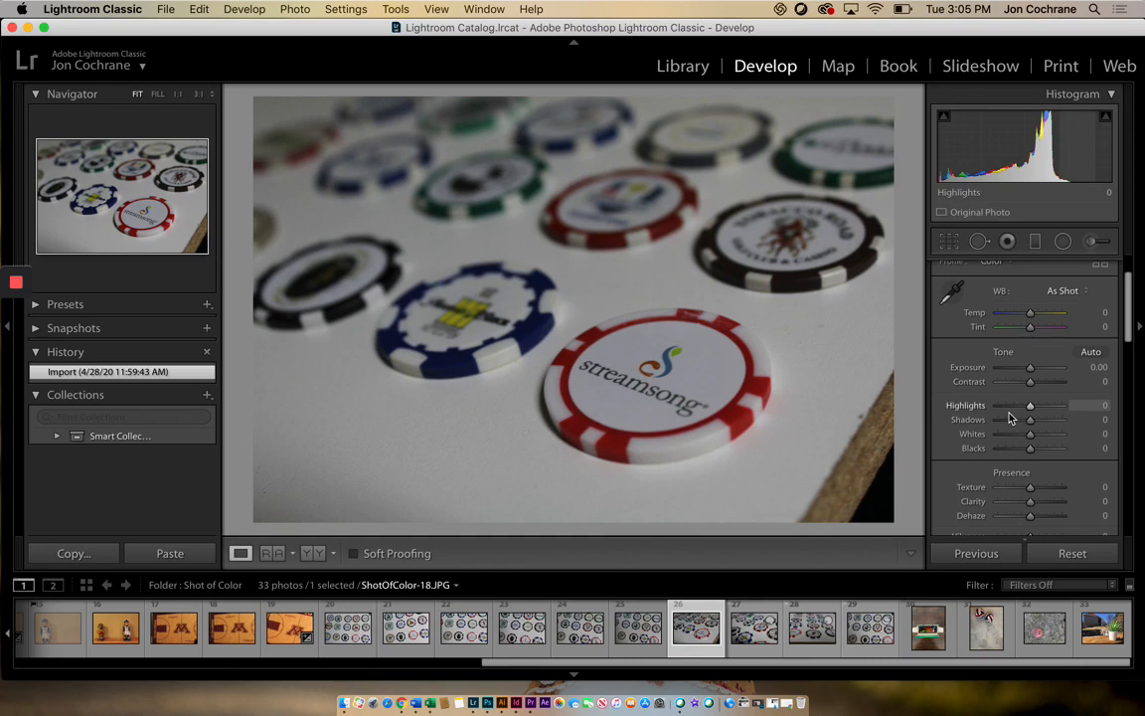
{"action": "scroll", "coordinate": [1009, 424], "scroll_direction": "down", "scroll_amount": 5}
{"action": "scroll", "coordinate": [1012, 457], "scroll_direction": "down", "scroll_amount": 2}
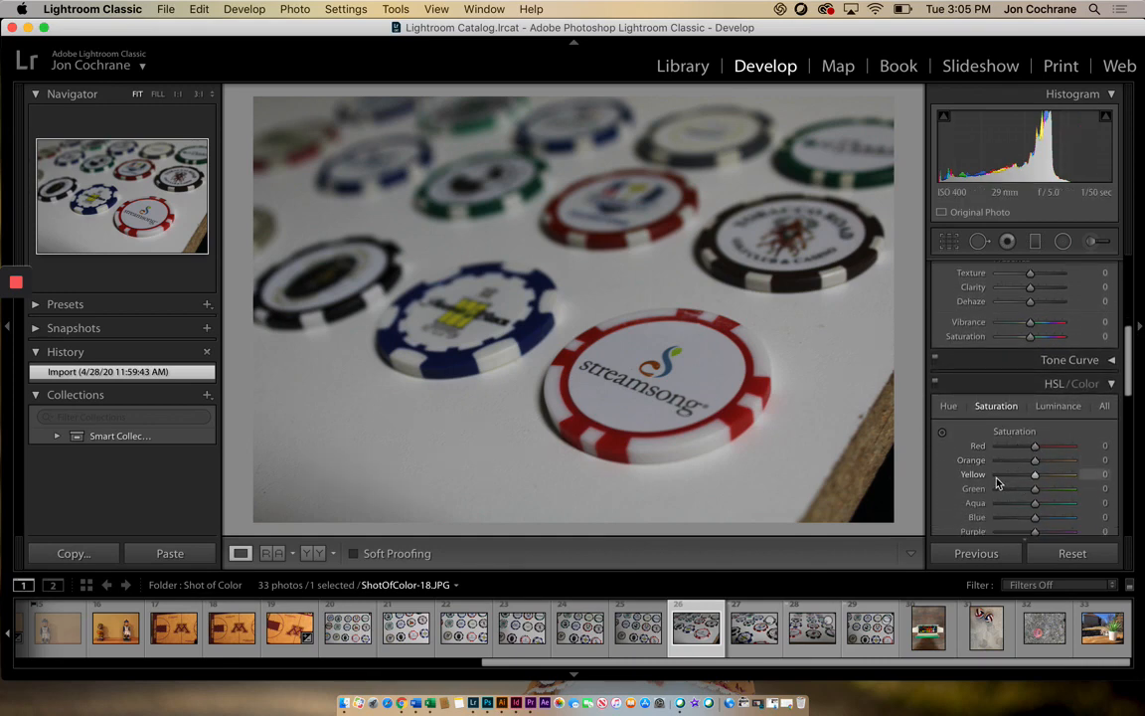
{"action": "left_click_drag", "start_coordinate": [1035, 474], "coordinate": [1051, 494]}
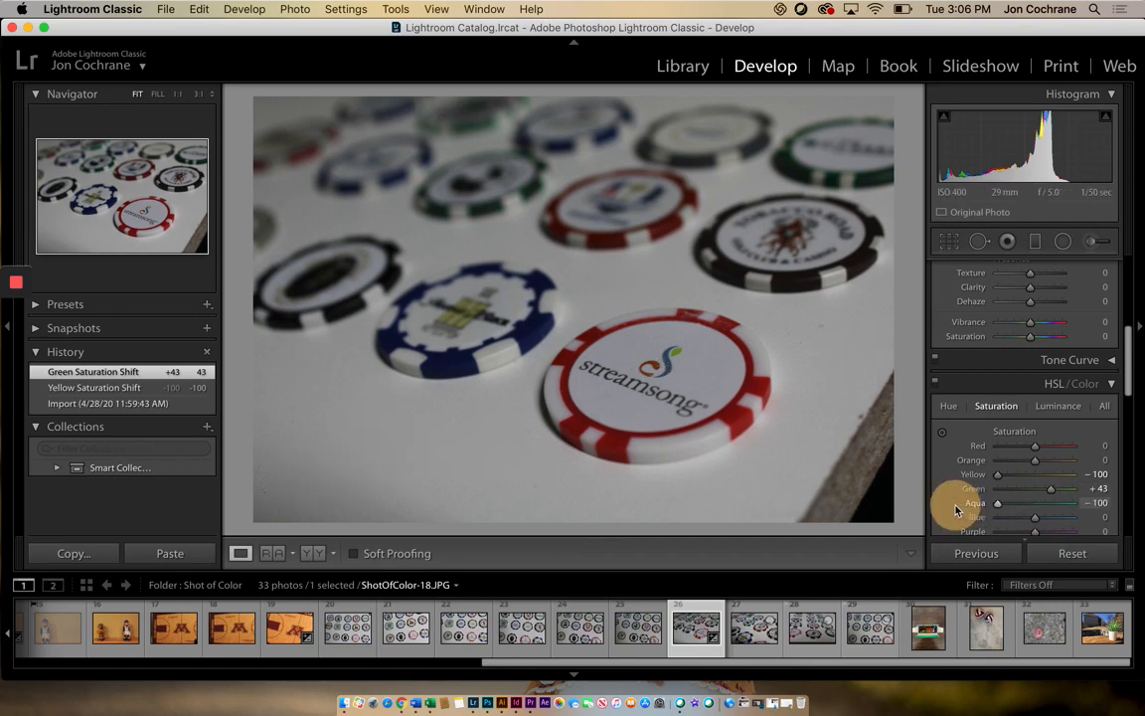
{"action": "left_click_drag", "start_coordinate": [956, 510], "coordinate": [958, 511]}
{"action": "left_click_drag", "start_coordinate": [1035, 517], "coordinate": [989, 533]}
{"action": "scroll", "coordinate": [1024, 487], "scroll_direction": "down", "scroll_amount": 1}
{"action": "left_click_drag", "start_coordinate": [1050, 457], "coordinate": [960, 462]}
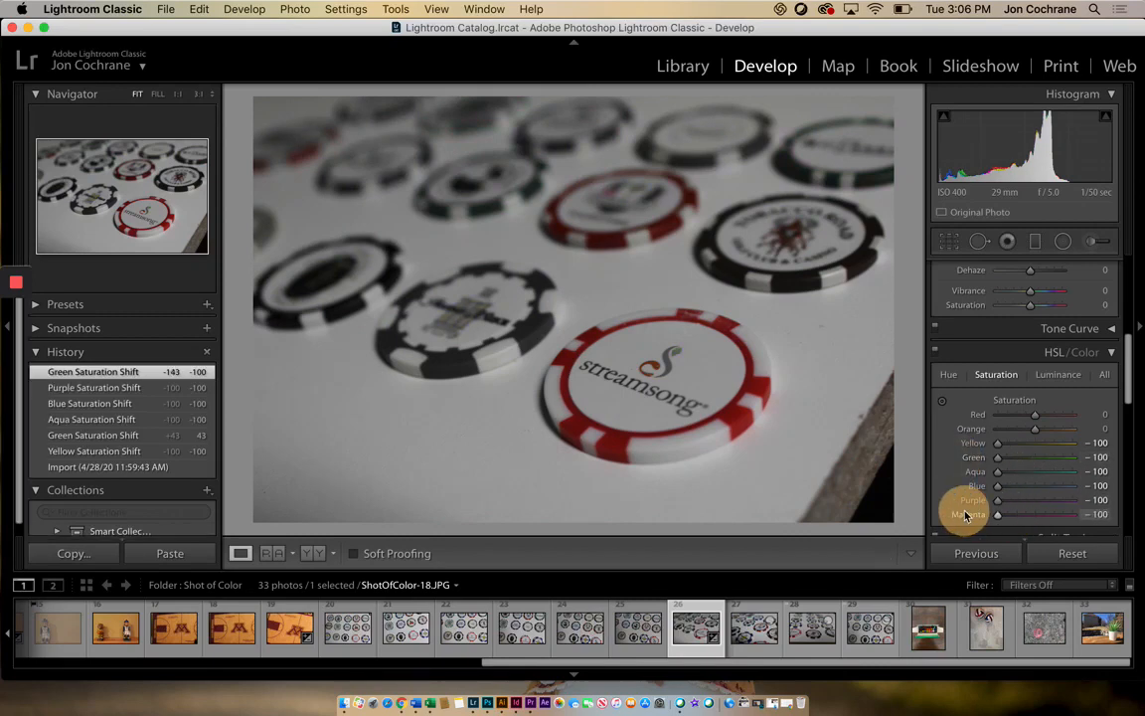
Set the chip photo's green saturation to +51, aqua to +3 and blue to +4
{"action": "left_click_drag", "start_coordinate": [979, 505], "coordinate": [1056, 466]}
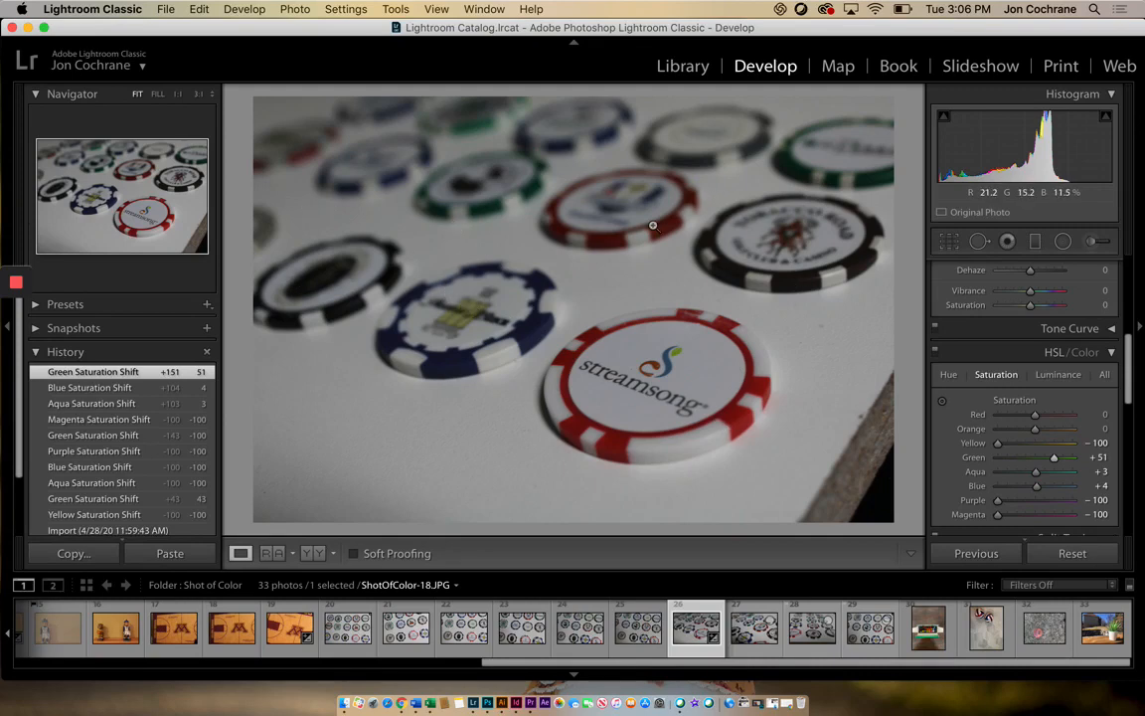
{"action": "scroll", "coordinate": [1024, 336], "scroll_direction": "up", "scroll_amount": 1}
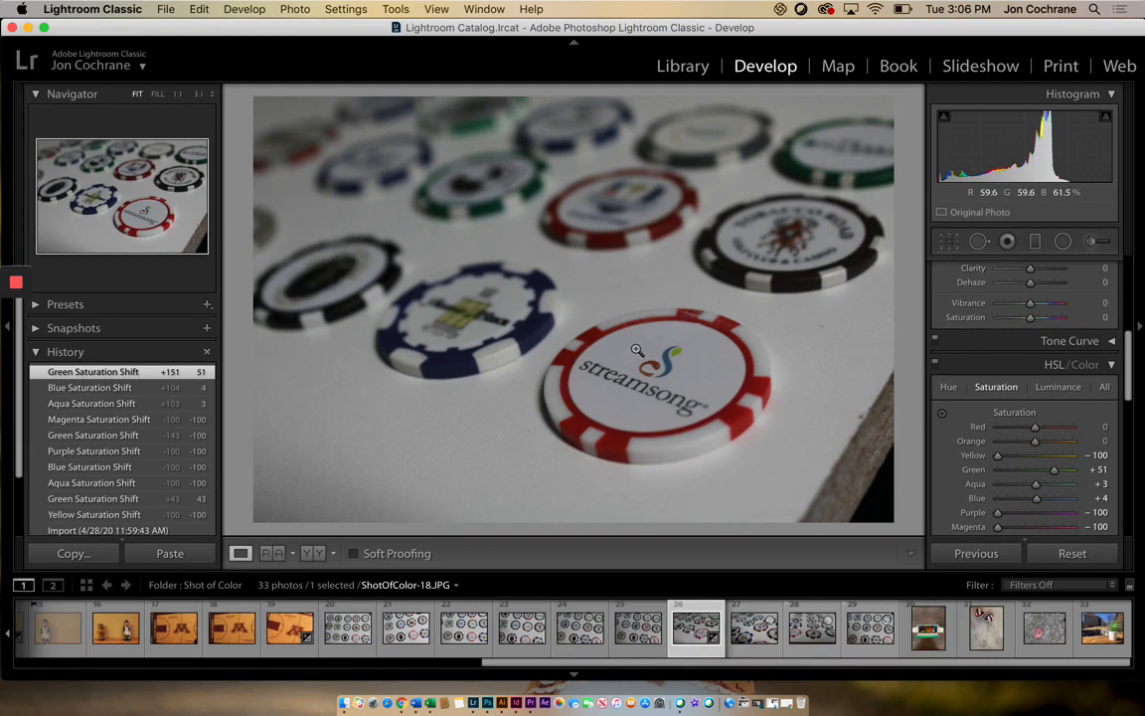
{"action": "scroll", "coordinate": [1010, 428], "scroll_direction": "up", "scroll_amount": 10}
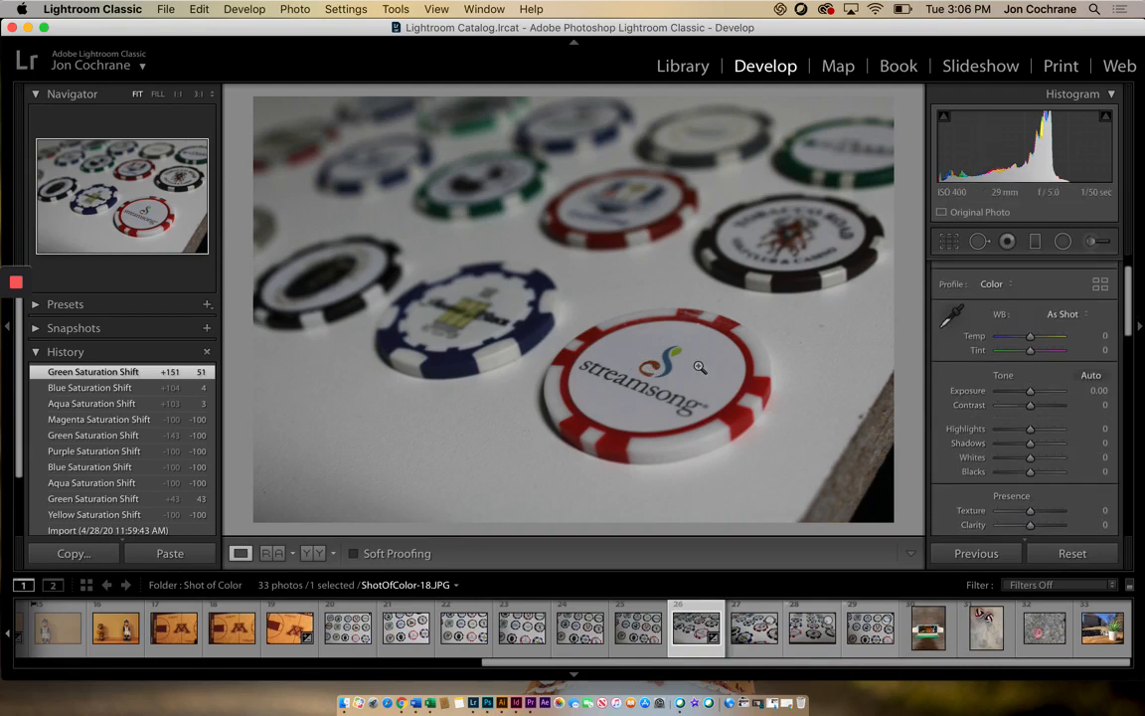
{"action": "scroll", "coordinate": [994, 438], "scroll_direction": "down", "scroll_amount": 10}
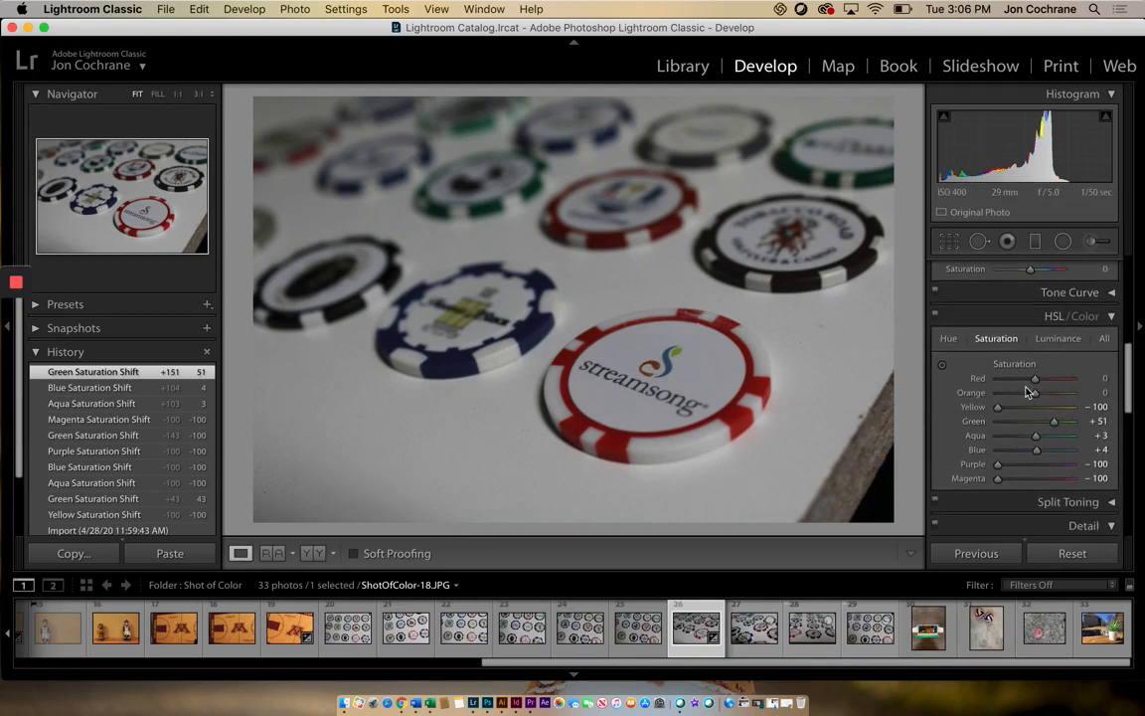
Try the Black & White treatment on the chip photo and return it to Color
{"action": "scroll", "coordinate": [1047, 315], "scroll_direction": "up", "scroll_amount": 10}
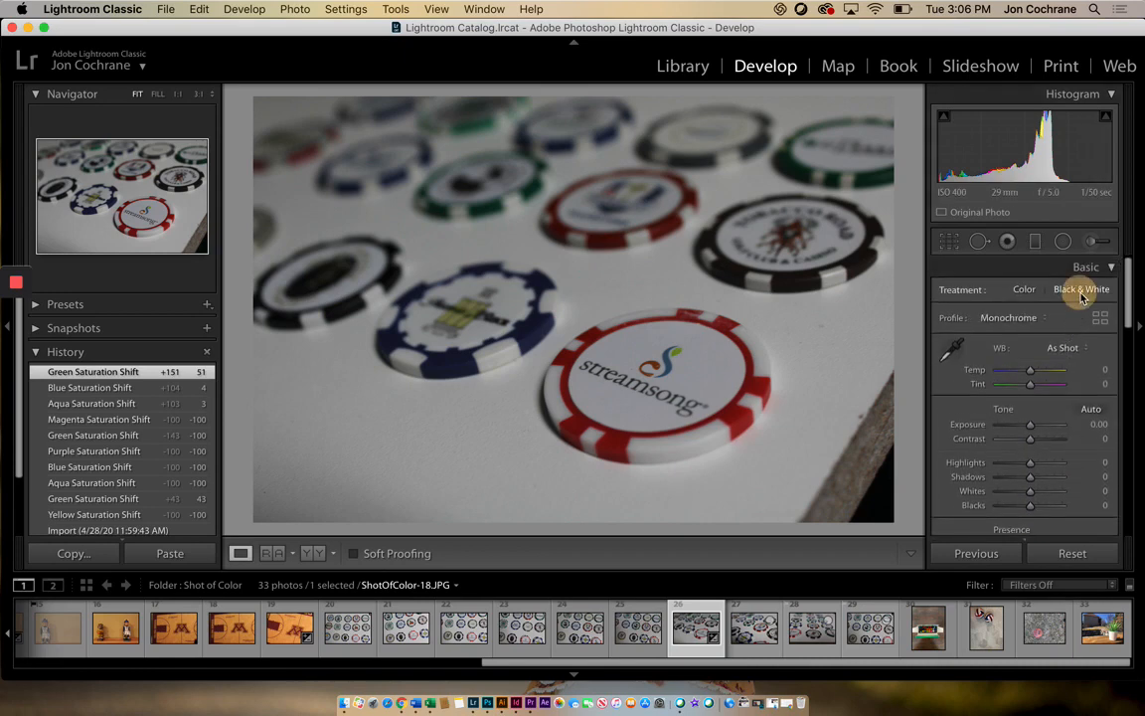
{"action": "left_click", "coordinate": [1082, 293]}
{"action": "left_click", "coordinate": [1025, 291]}
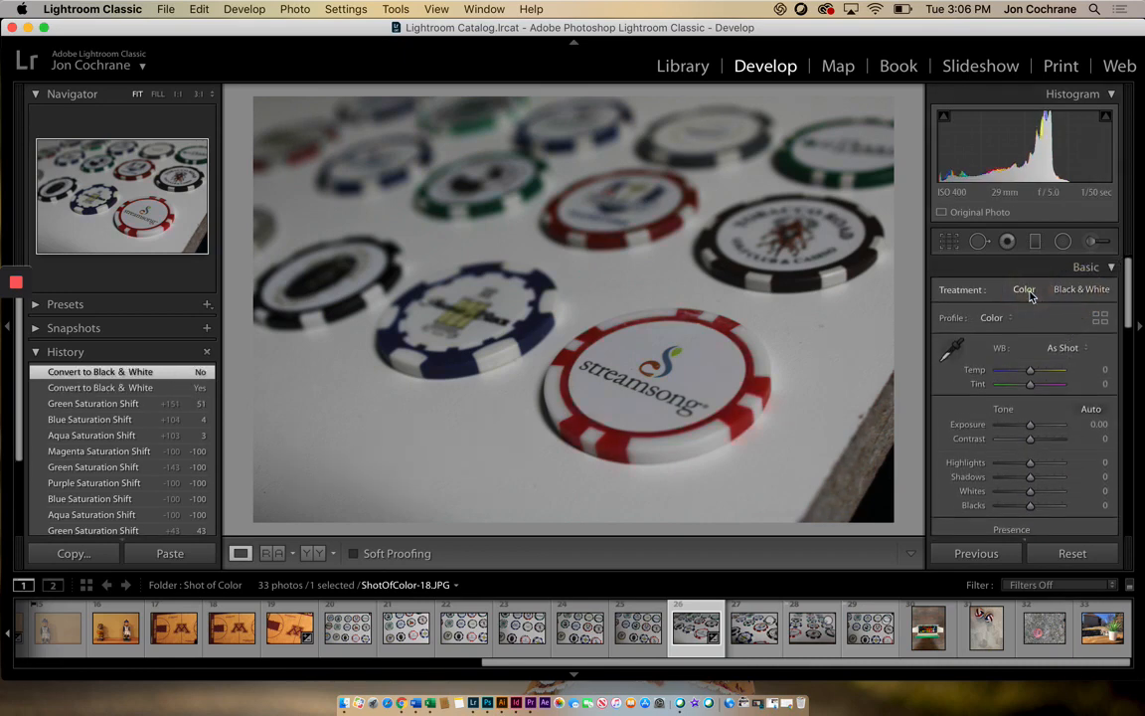
Paint with a -100 saturation Adjustment Brush over every chip except the red Streamsong chip, and close the brush
{"action": "left_click", "coordinate": [1094, 241]}
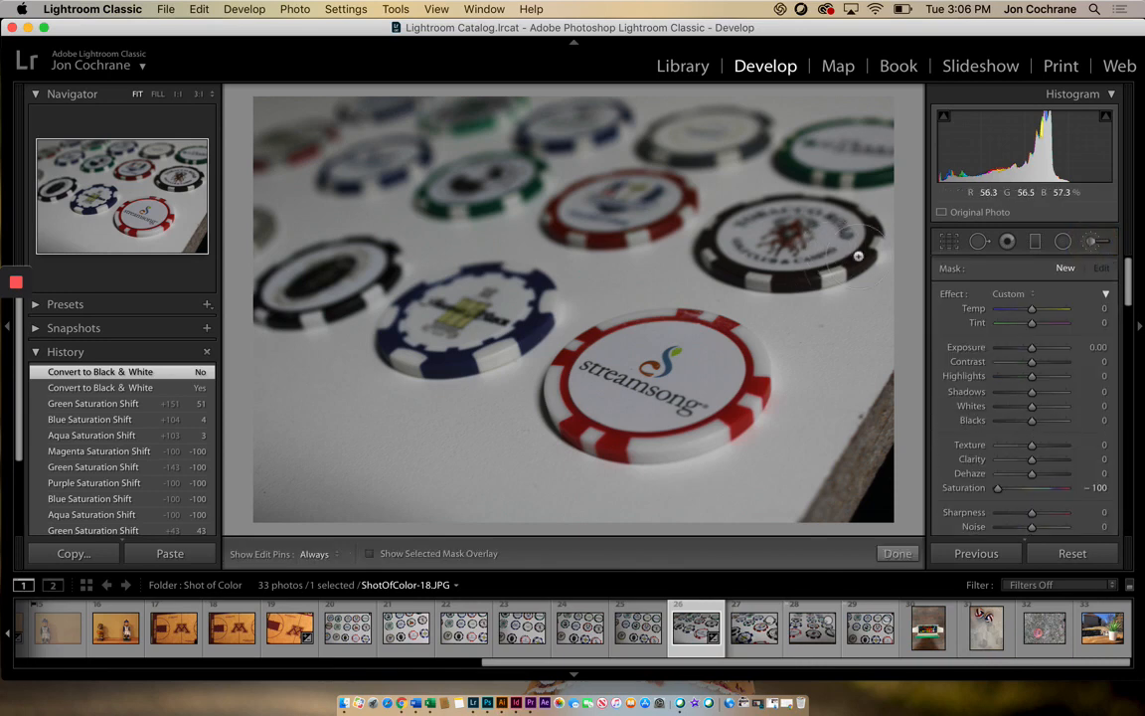
{"action": "mouse_move", "coordinate": [859, 256]}
{"action": "left_mouse_down"}
{"action": "mouse_move", "coordinate": [709, 214]}
{"action": "mouse_move", "coordinate": [764, 226]}
{"action": "mouse_move", "coordinate": [896, 147]}
{"action": "mouse_move", "coordinate": [828, 108]}
{"action": "mouse_move", "coordinate": [597, 191]}
{"action": "mouse_move", "coordinate": [900, 157]}
{"action": "mouse_move", "coordinate": [748, 141]}
{"action": "mouse_move", "coordinate": [264, 131]}
{"action": "mouse_move", "coordinate": [647, 114]}
{"action": "mouse_move", "coordinate": [358, 214]}
{"action": "mouse_move", "coordinate": [413, 194]}
{"action": "mouse_move", "coordinate": [639, 215]}
{"action": "mouse_move", "coordinate": [511, 217]}
{"action": "mouse_move", "coordinate": [464, 192]}
{"action": "left_mouse_up"}
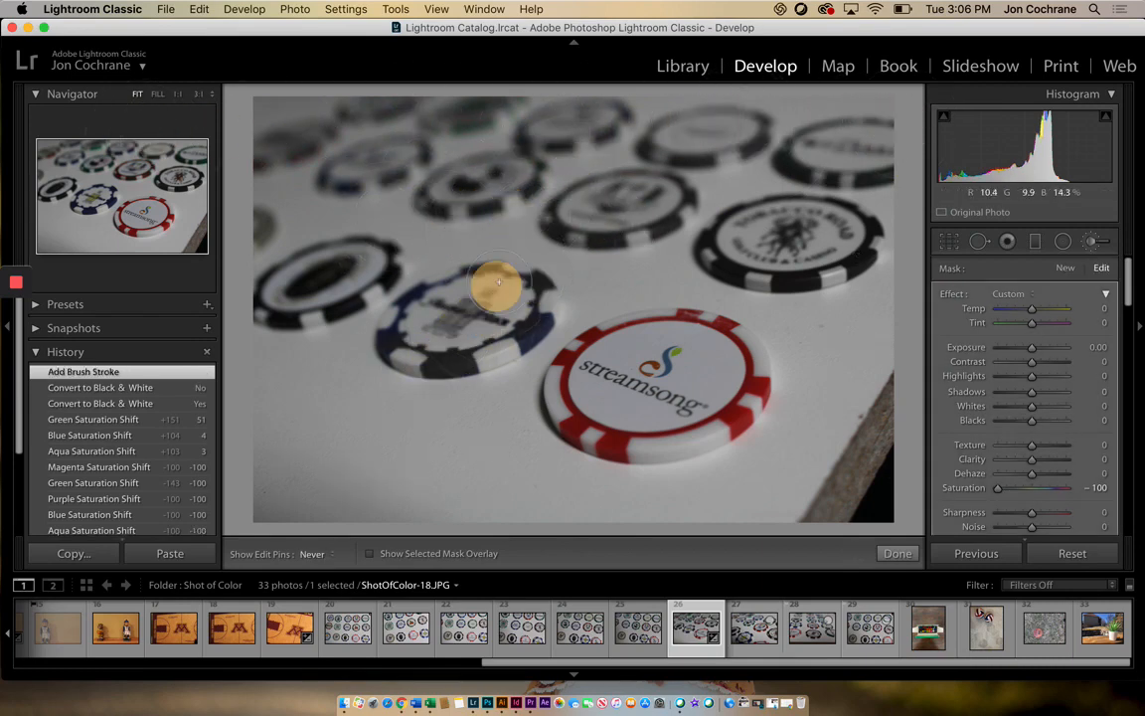
{"action": "mouse_move", "coordinate": [498, 283]}
{"action": "left_mouse_down"}
{"action": "mouse_move", "coordinate": [459, 298]}
{"action": "mouse_move", "coordinate": [464, 278]}
{"action": "mouse_move", "coordinate": [374, 331]}
{"action": "mouse_move", "coordinate": [239, 262]}
{"action": "mouse_move", "coordinate": [231, 94]}
{"action": "mouse_move", "coordinate": [396, 254]}
{"action": "mouse_move", "coordinate": [348, 239]}
{"action": "left_mouse_up"}
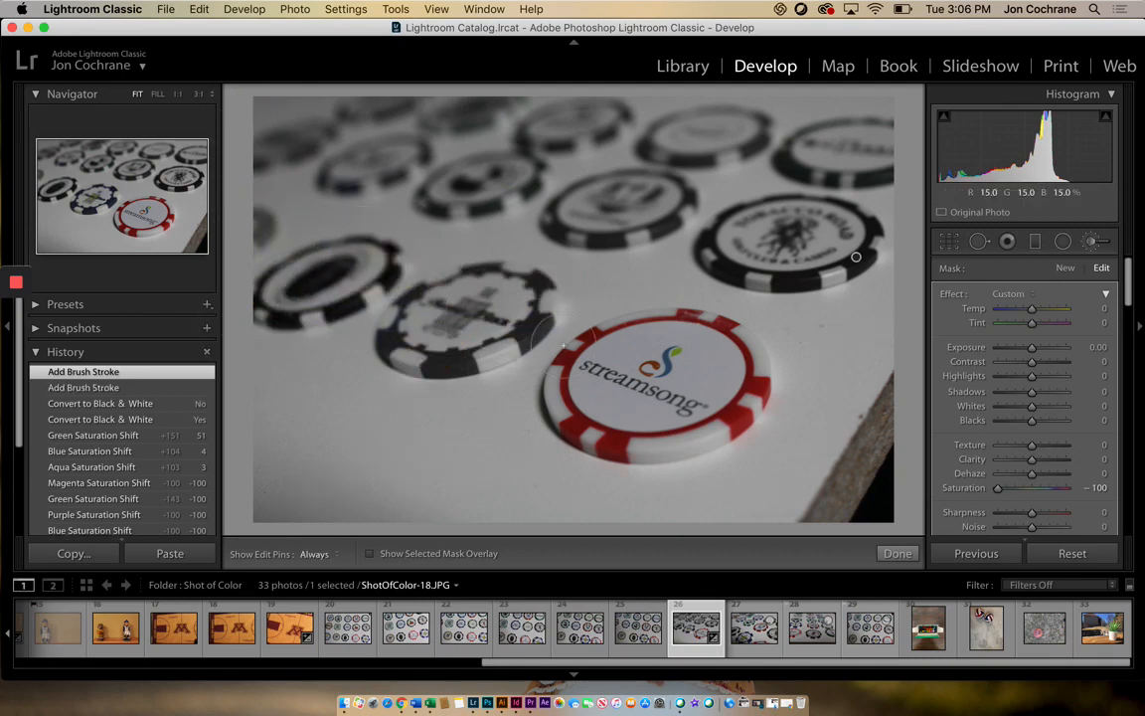
{"action": "left_click", "coordinate": [1093, 245]}
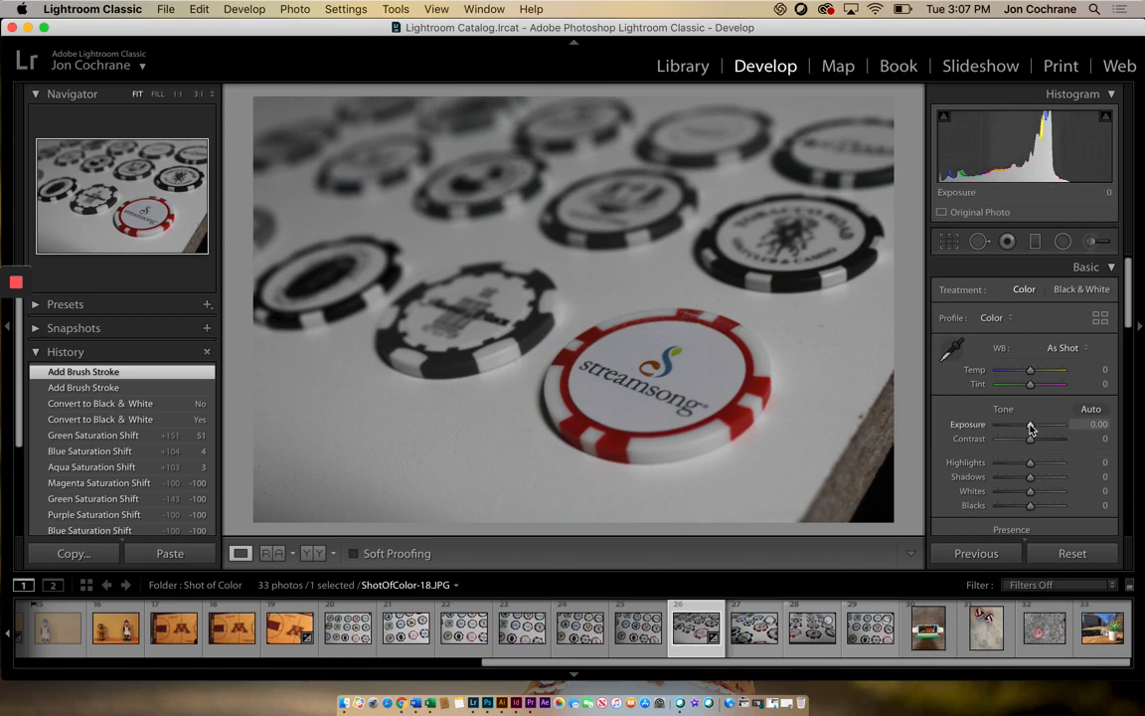
Set the chip photo's tone to Exposure +1.15, Contrast +19, Highlights -23, Shadows +18, Whites -15 and Blacks -54
{"action": "left_click_drag", "start_coordinate": [1030, 428], "coordinate": [1022, 465]}
{"action": "left_click_drag", "start_coordinate": [1030, 477], "coordinate": [1046, 475]}
{"action": "left_click_drag", "start_coordinate": [1046, 476], "coordinate": [1013, 488]}
{"action": "mouse_move", "coordinate": [1030, 490]}
{"action": "left_mouse_down"}
{"action": "mouse_move", "coordinate": [1043, 490]}
{"action": "mouse_move", "coordinate": [1037, 479]}
{"action": "mouse_move", "coordinate": [1013, 505]}
{"action": "left_mouse_up"}
{"action": "left_click_drag", "start_coordinate": [1032, 425], "coordinate": [1031, 431]}
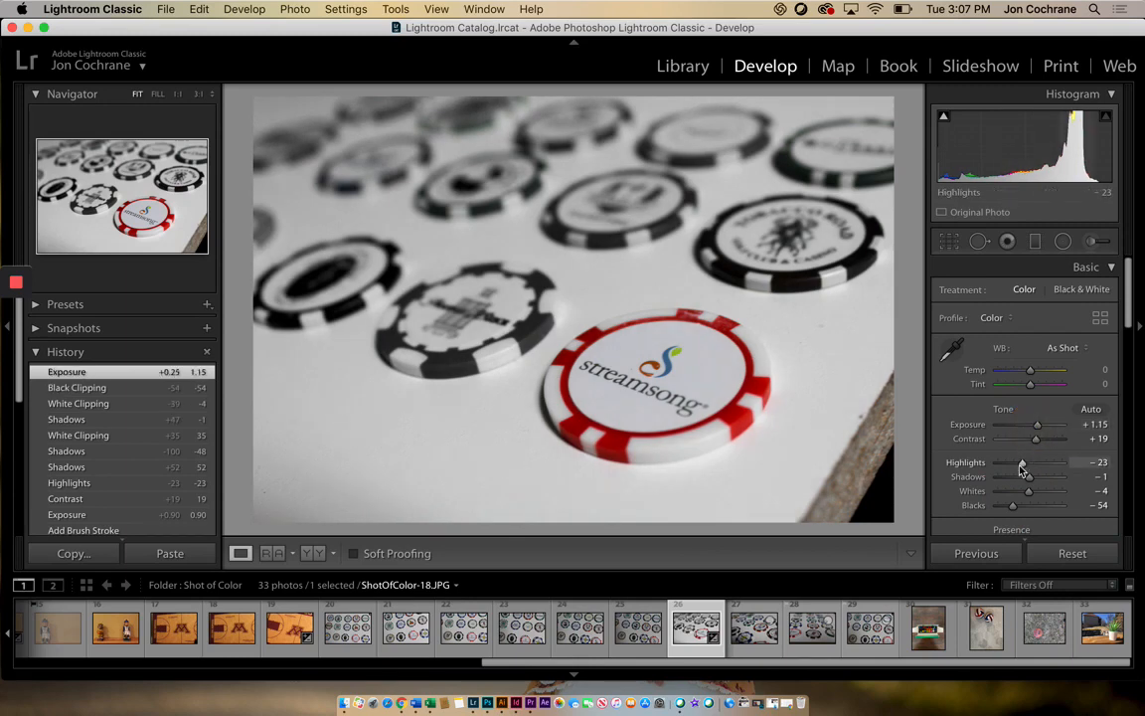
{"action": "mouse_move", "coordinate": [1024, 476]}
{"action": "left_mouse_down"}
{"action": "mouse_move", "coordinate": [1013, 477]}
{"action": "mouse_move", "coordinate": [1040, 482]}
{"action": "mouse_move", "coordinate": [1026, 496]}
{"action": "left_mouse_up"}
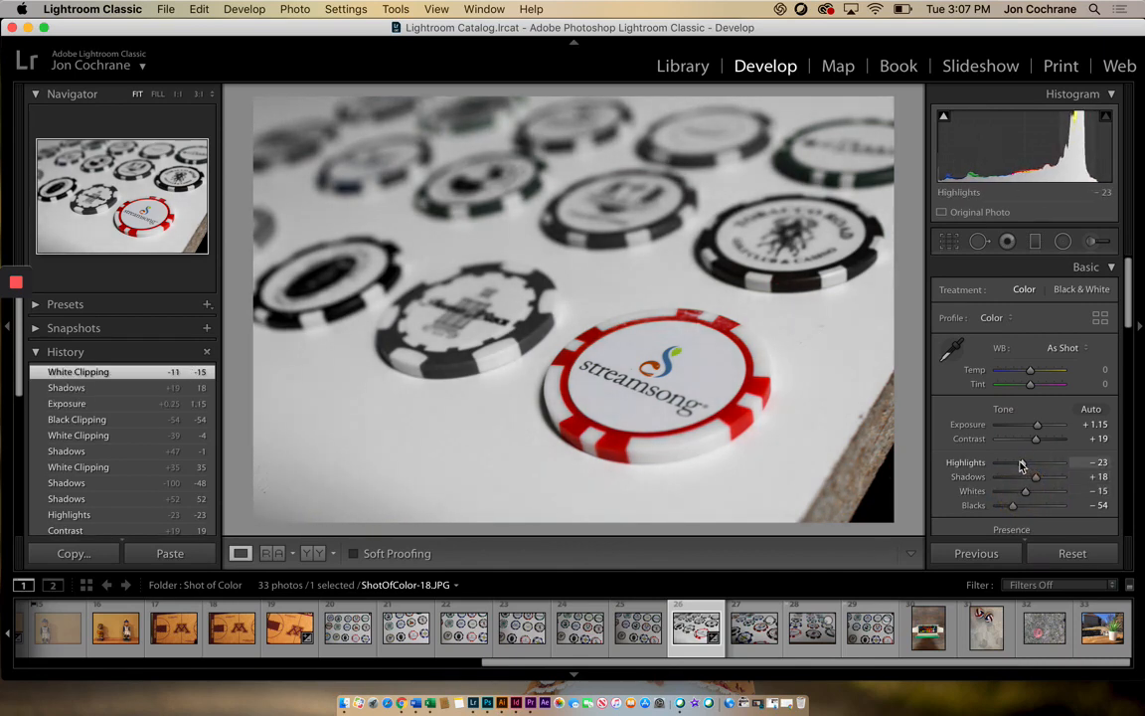
Add a post-crop vignette with an amount of -36 to the chip photo
{"action": "scroll", "coordinate": [985, 451], "scroll_direction": "down", "scroll_amount": 3}
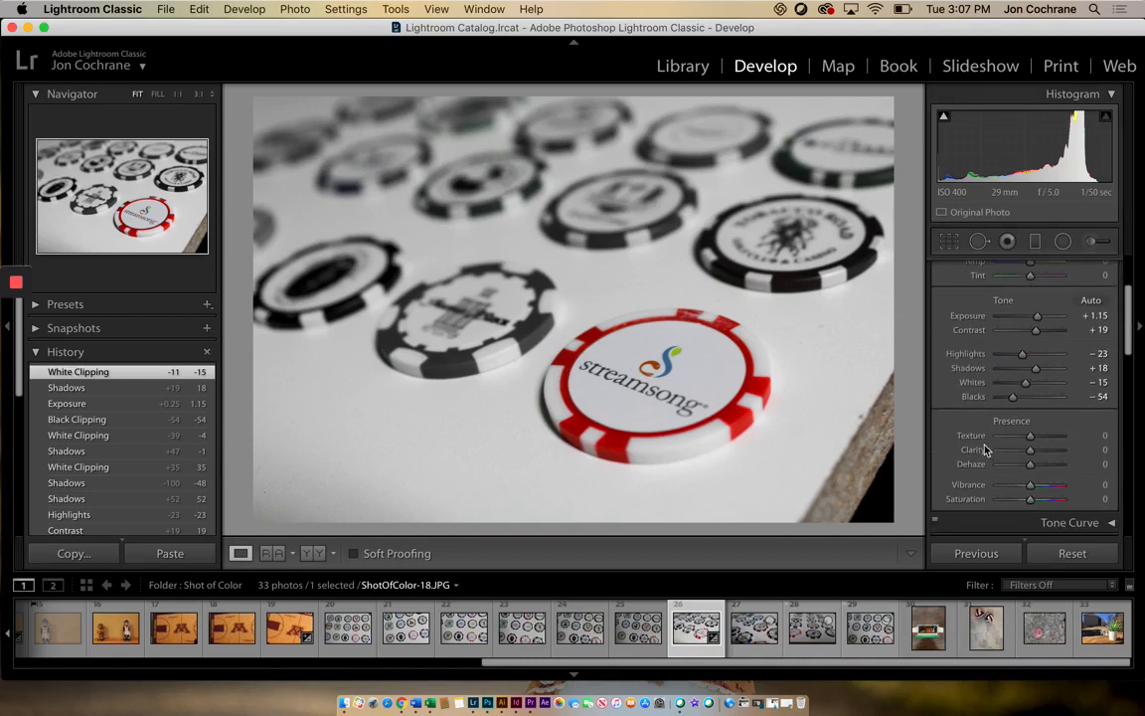
{"action": "scroll", "coordinate": [984, 450], "scroll_direction": "down", "scroll_amount": 15}
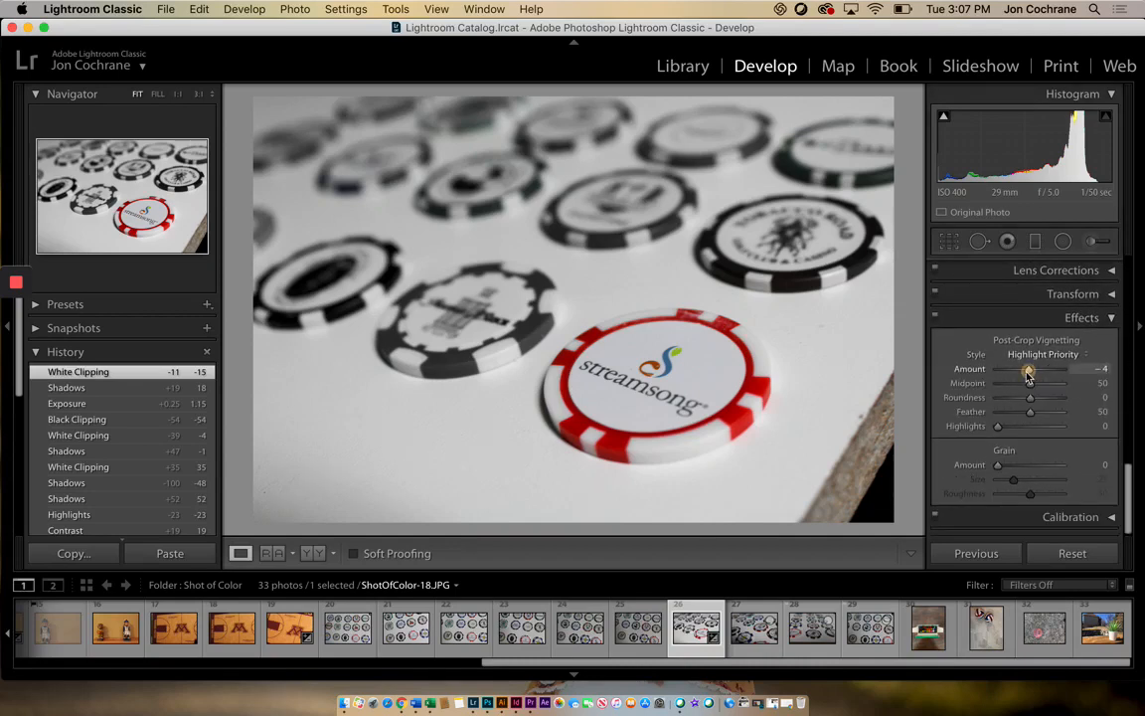
{"action": "left_click_drag", "start_coordinate": [1030, 371], "coordinate": [1018, 378]}
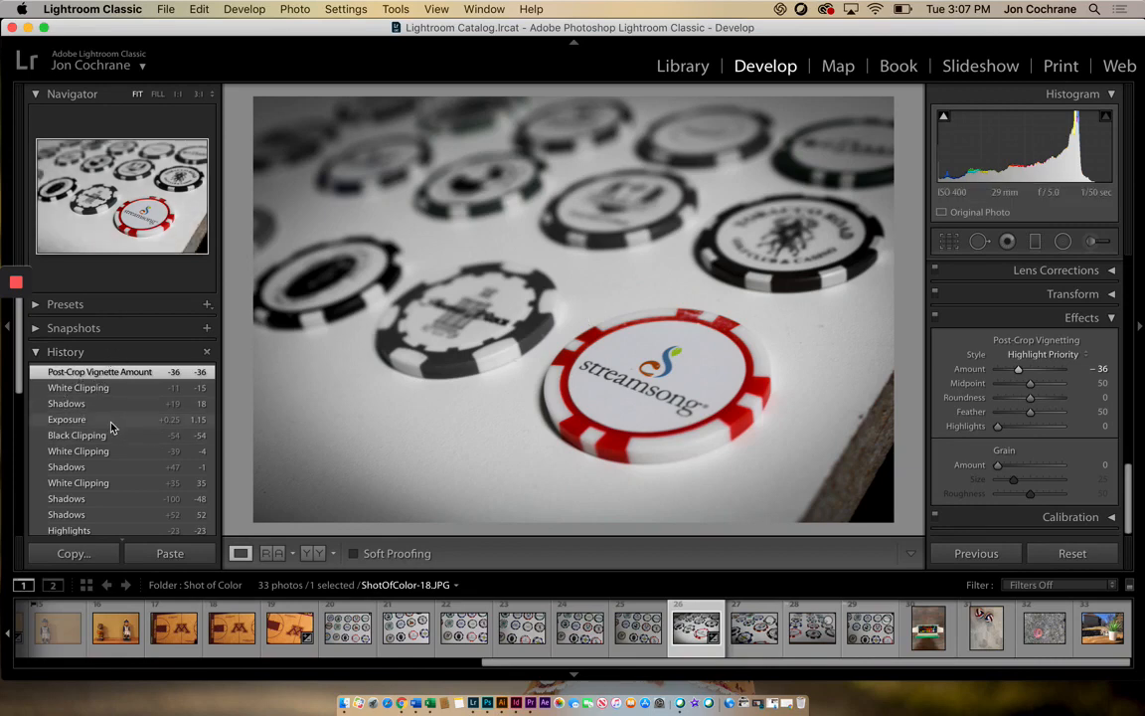
Take the chip photo back to its latest Add Brush Stroke history state and return it to the Post-Crop Vignette Amount state
{"action": "scroll", "coordinate": [113, 426], "scroll_direction": "down", "scroll_amount": 1}
{"action": "scroll", "coordinate": [108, 442], "scroll_direction": "down", "scroll_amount": 4}
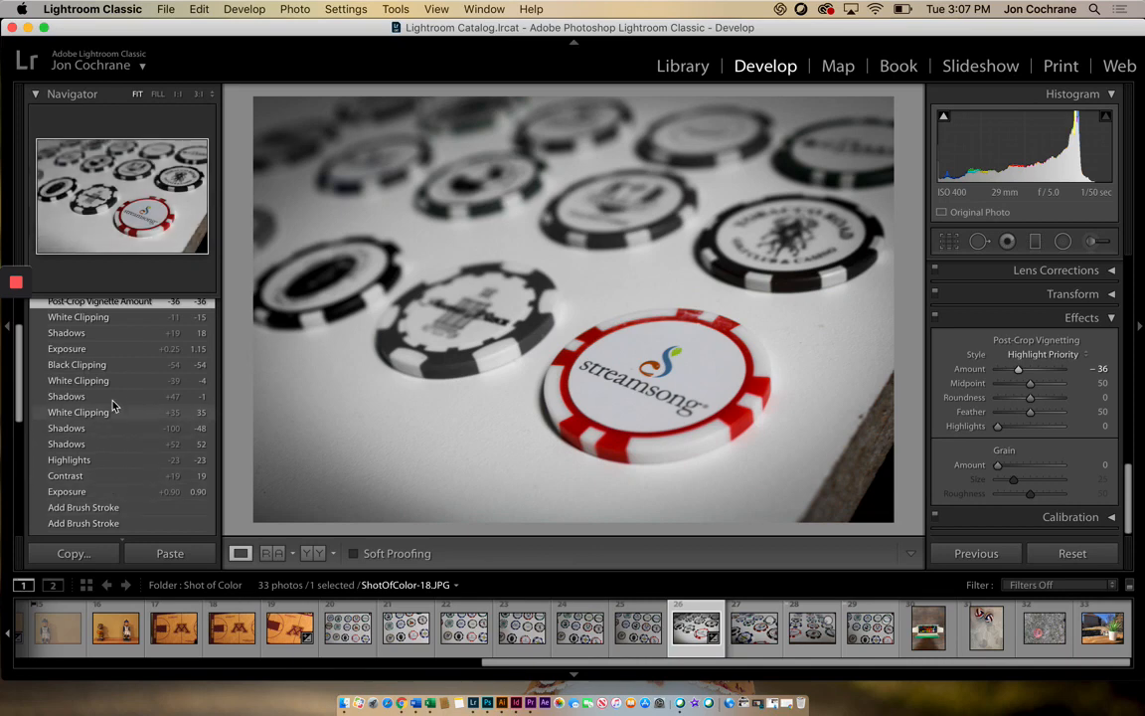
{"action": "left_click", "coordinate": [99, 508]}
{"action": "scroll", "coordinate": [99, 437], "scroll_direction": "up", "scroll_amount": 3}
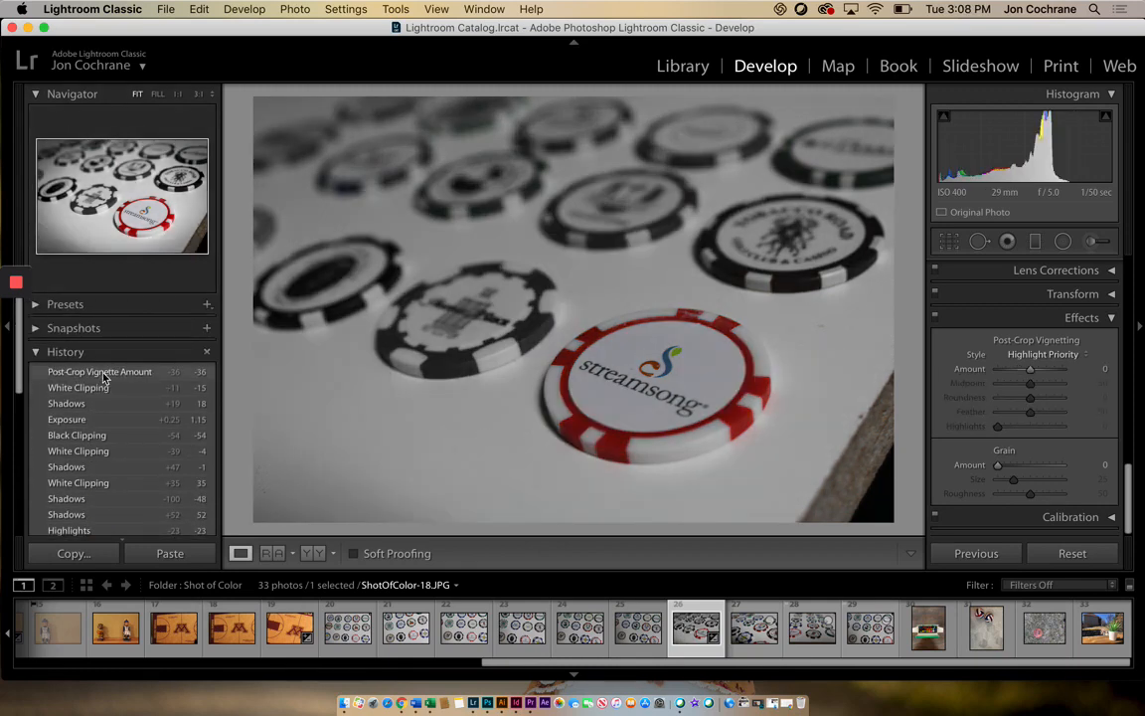
{"action": "left_click", "coordinate": [102, 373]}
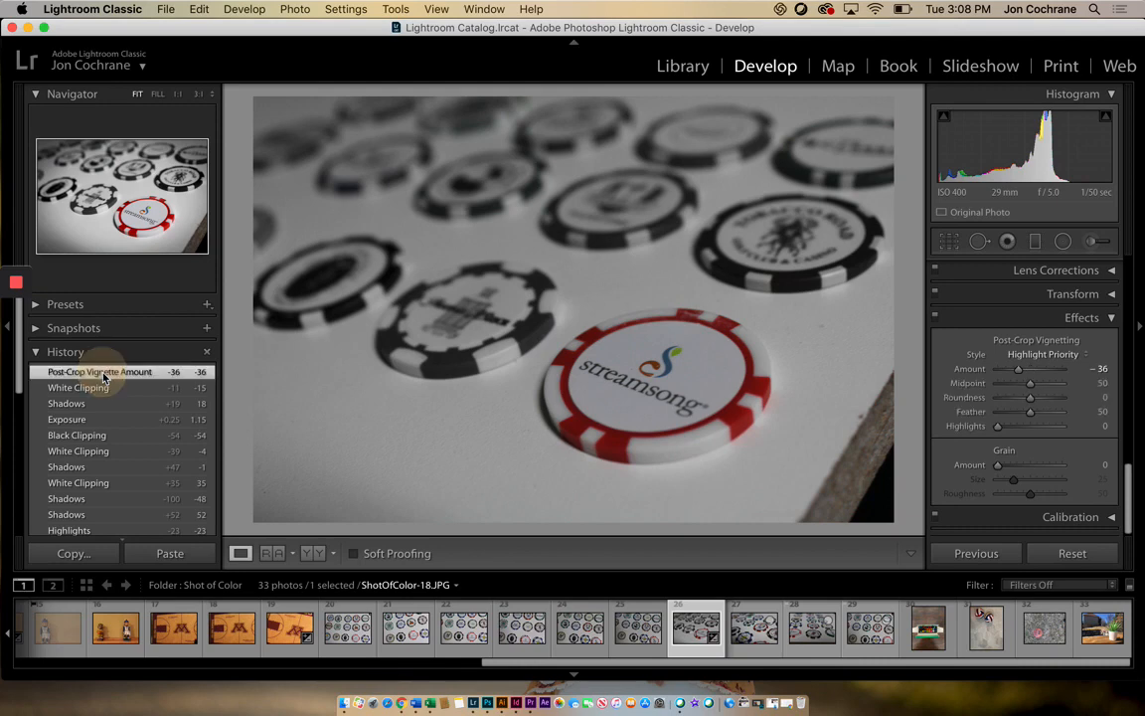
Compare the chip photo's Import and Add Brush Stroke history states, and restore the Post-Crop Vignette Amount state
{"action": "scroll", "coordinate": [103, 385], "scroll_direction": "down", "scroll_amount": 3}
{"action": "scroll", "coordinate": [102, 397], "scroll_direction": "down", "scroll_amount": 5}
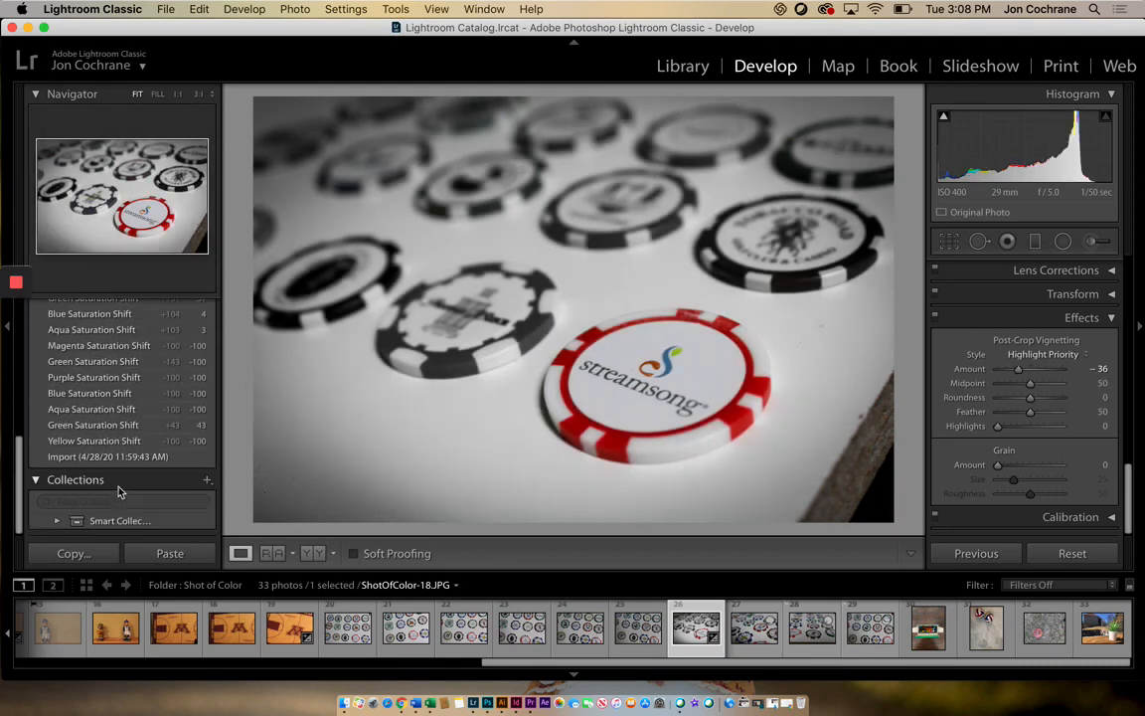
{"action": "left_click", "coordinate": [112, 456]}
{"action": "scroll", "coordinate": [117, 417], "scroll_direction": "up", "scroll_amount": 5}
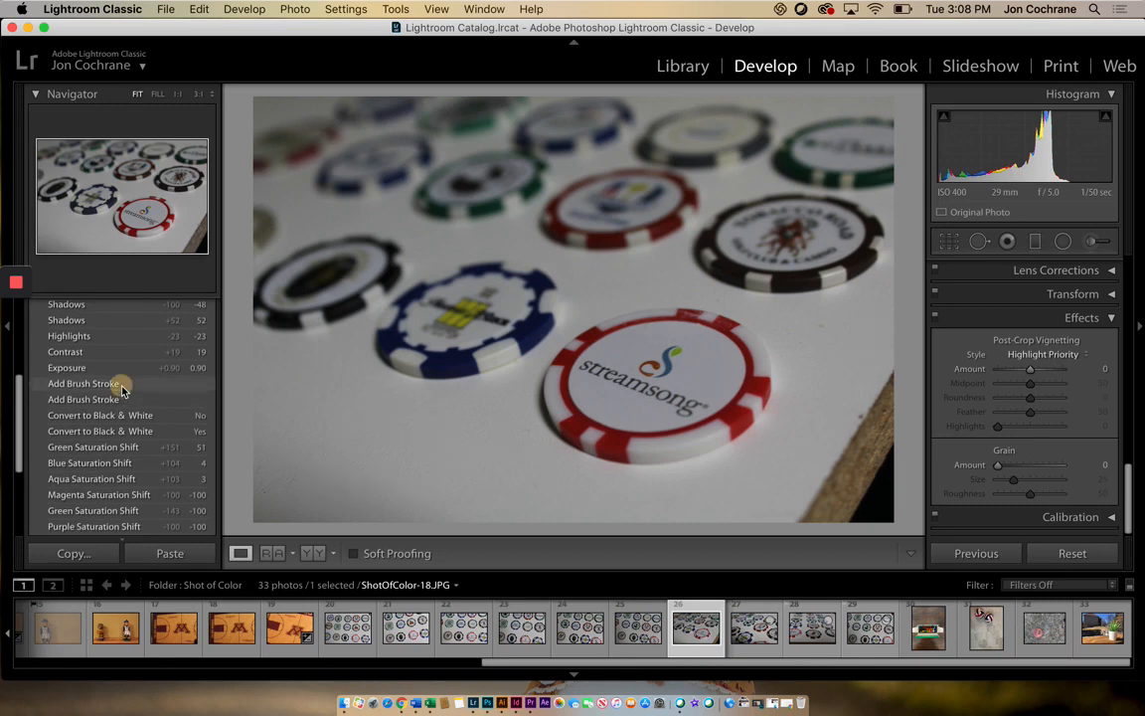
{"action": "left_click", "coordinate": [121, 386]}
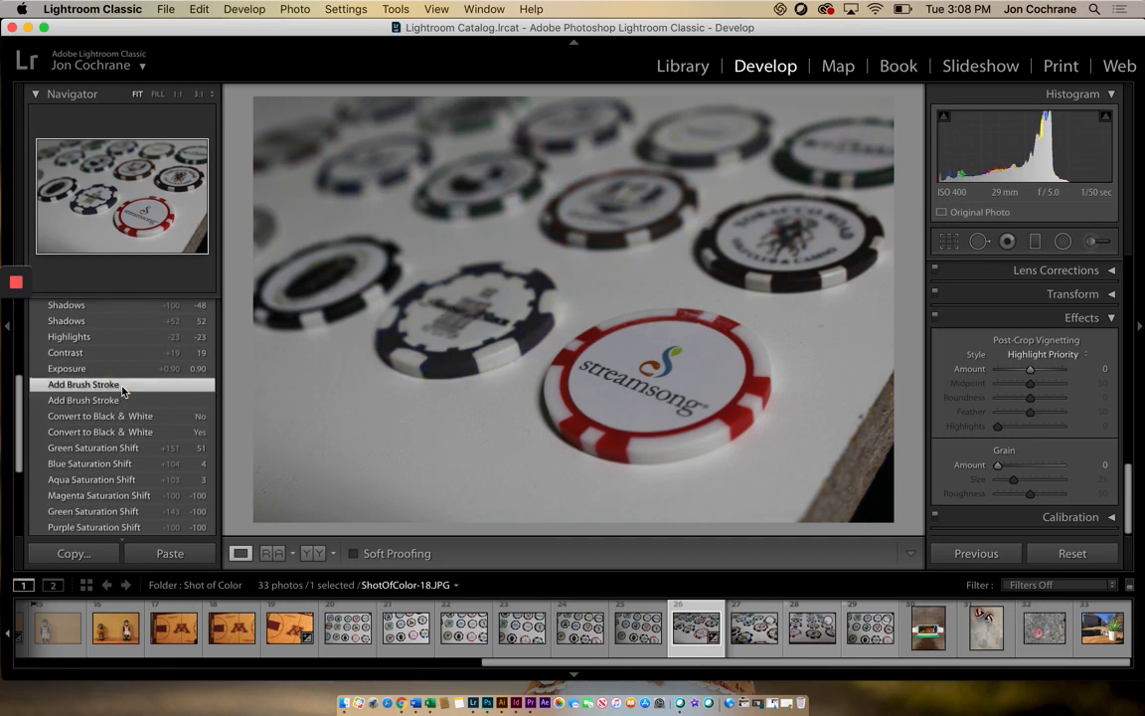
{"action": "scroll", "coordinate": [122, 392], "scroll_direction": "up", "scroll_amount": 5}
{"action": "left_click", "coordinate": [127, 373]}
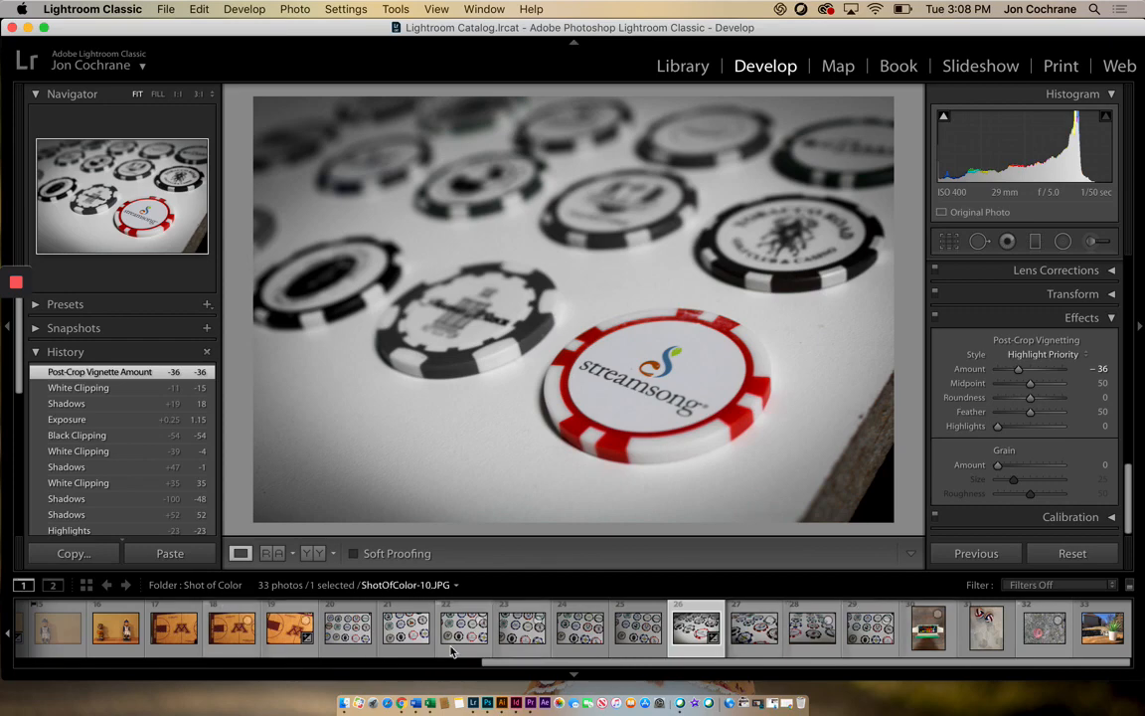
Set the potted plant photo to Exposure +0.30, Highlights -62, Shadows +47, Whites -10, Blacks -48 and Vibrance +14
{"action": "left_click_drag", "start_coordinate": [541, 668], "coordinate": [825, 656]}
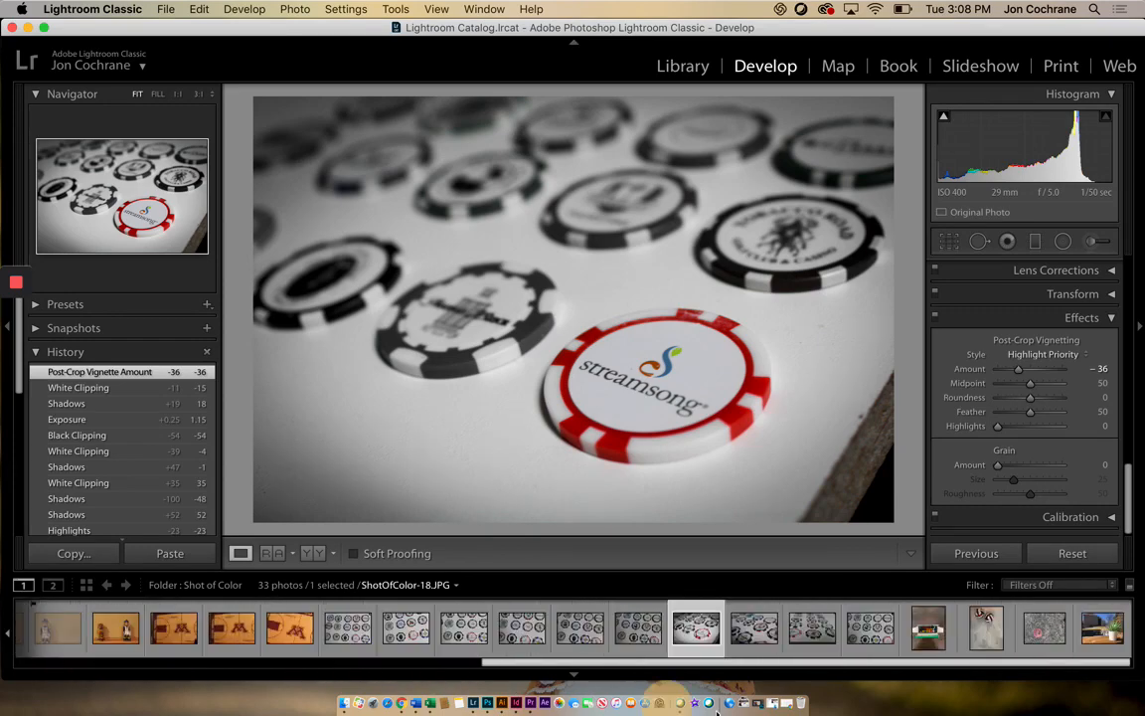
{"action": "left_click", "coordinate": [1105, 636]}
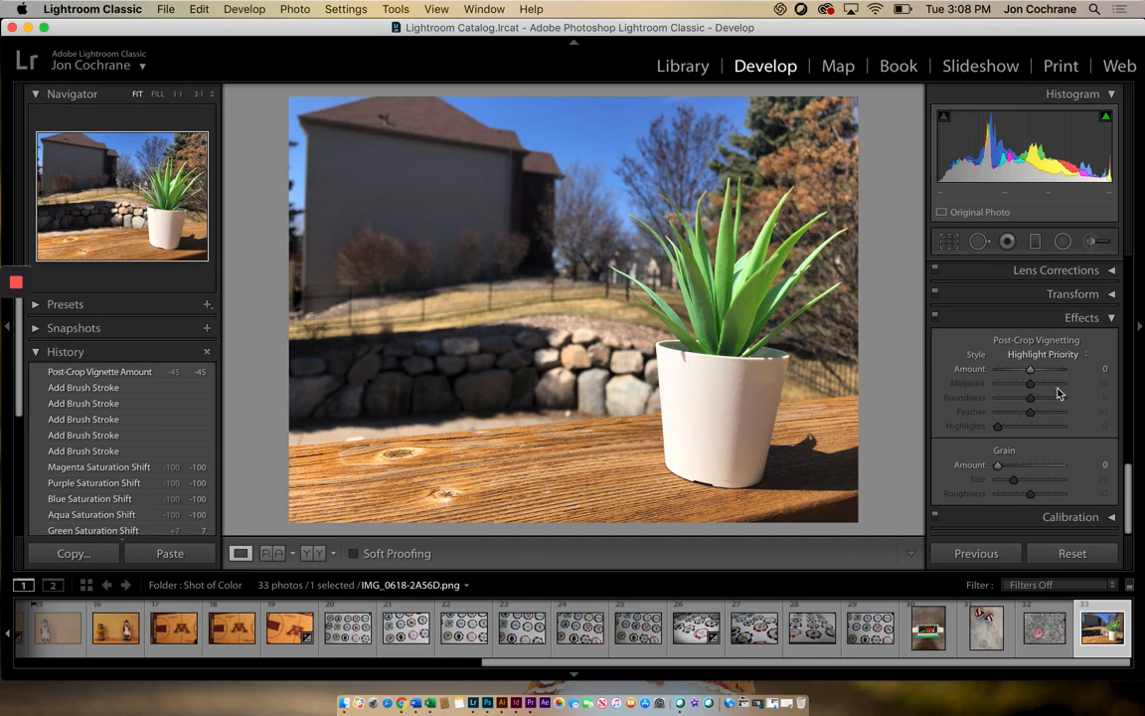
{"action": "scroll", "coordinate": [1059, 388], "scroll_direction": "up", "scroll_amount": 10}
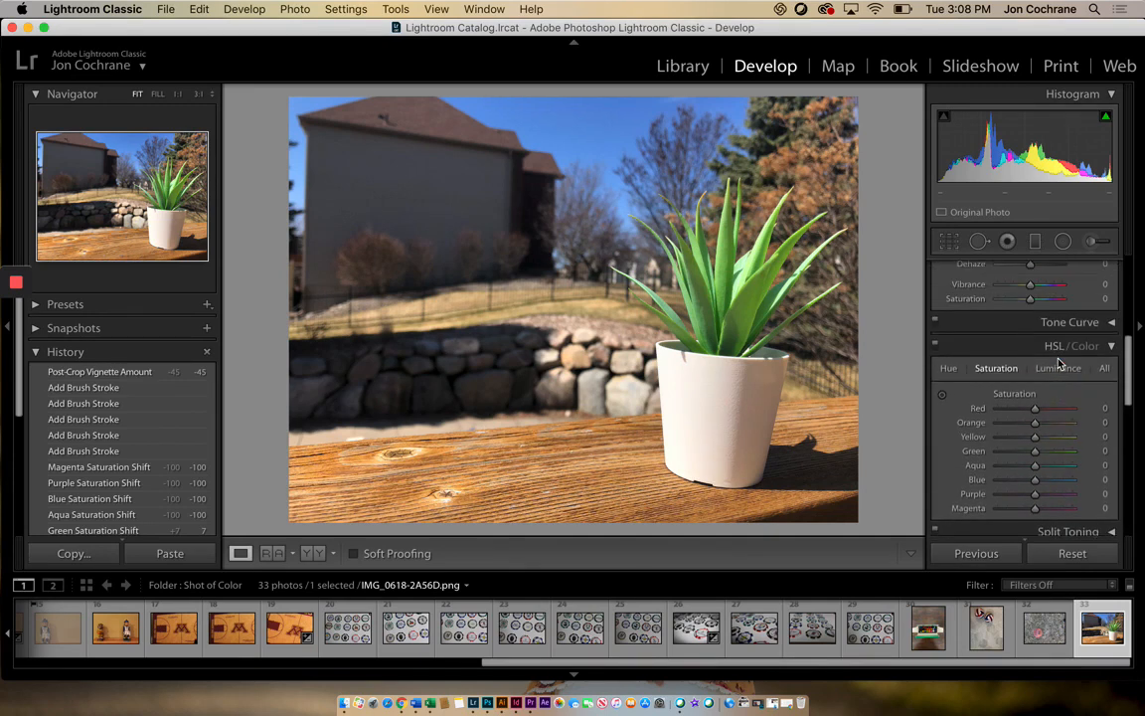
{"action": "scroll", "coordinate": [1058, 365], "scroll_direction": "up", "scroll_amount": 6}
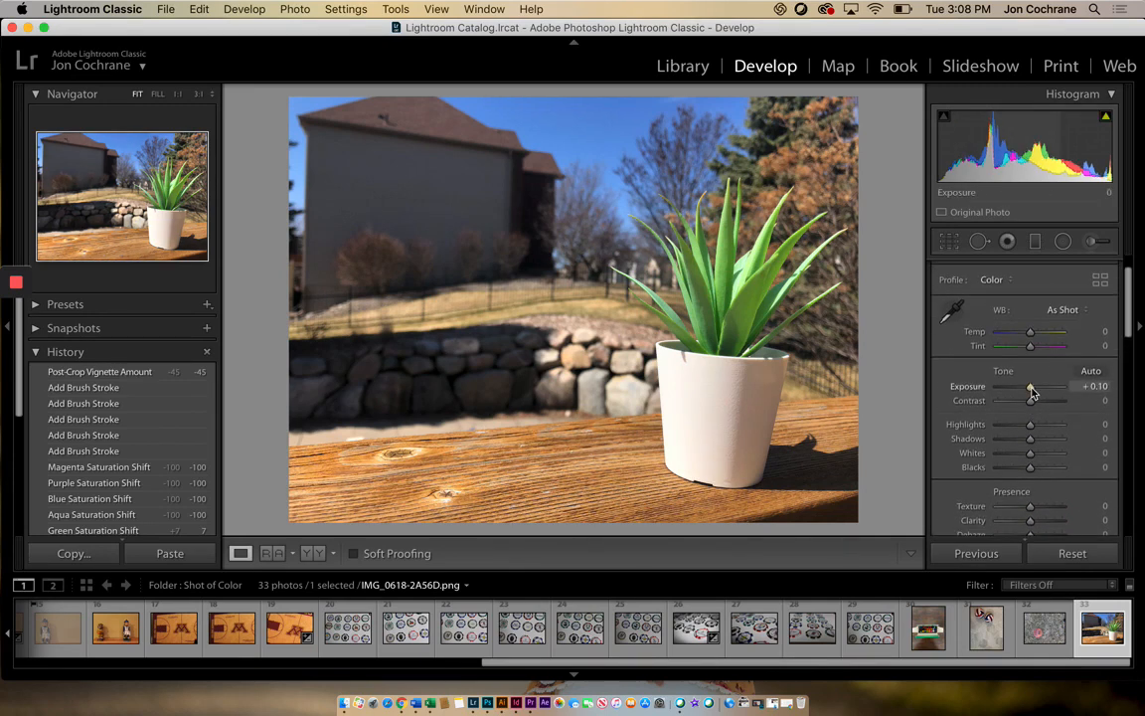
{"action": "left_click_drag", "start_coordinate": [1031, 387], "coordinate": [1033, 387]}
{"action": "left_click", "coordinate": [1010, 425]}
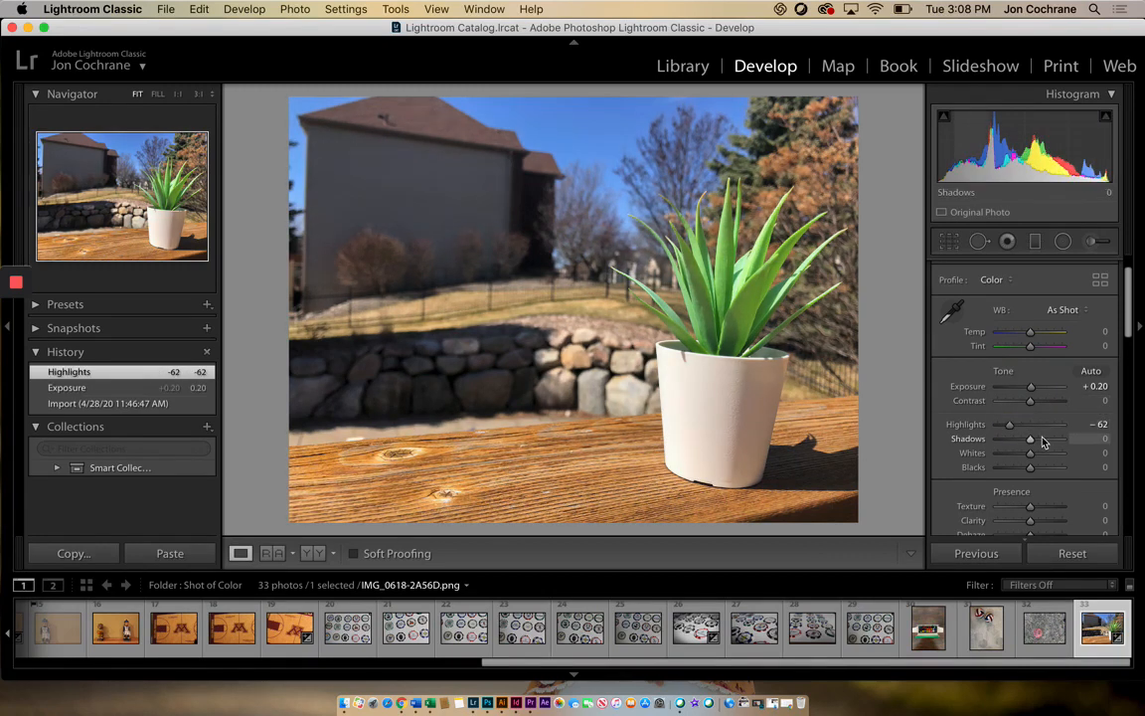
{"action": "mouse_move", "coordinate": [1044, 441]}
{"action": "left_mouse_down"}
{"action": "mouse_move", "coordinate": [1021, 457]}
{"action": "mouse_move", "coordinate": [1030, 454]}
{"action": "left_mouse_up"}
{"action": "double_click", "coordinate": [1021, 455], "text": "shift"}
{"action": "double_click", "coordinate": [1015, 467], "text": "shift"}
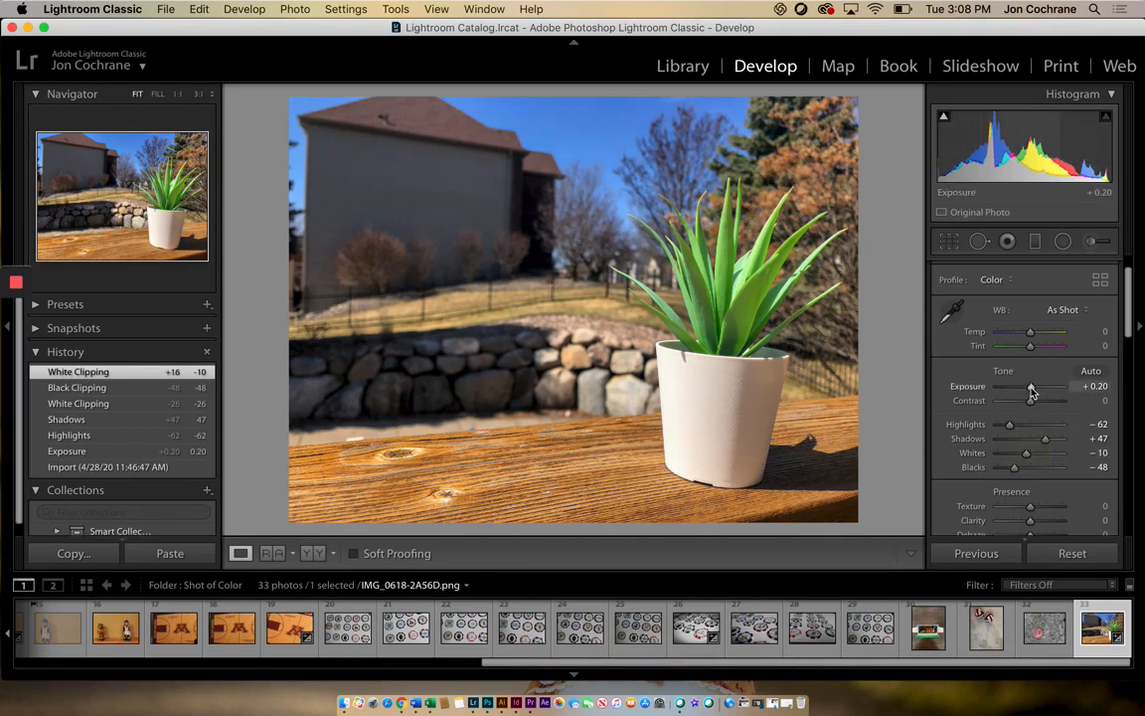
{"action": "left_click_drag", "start_coordinate": [1032, 391], "coordinate": [1033, 387]}
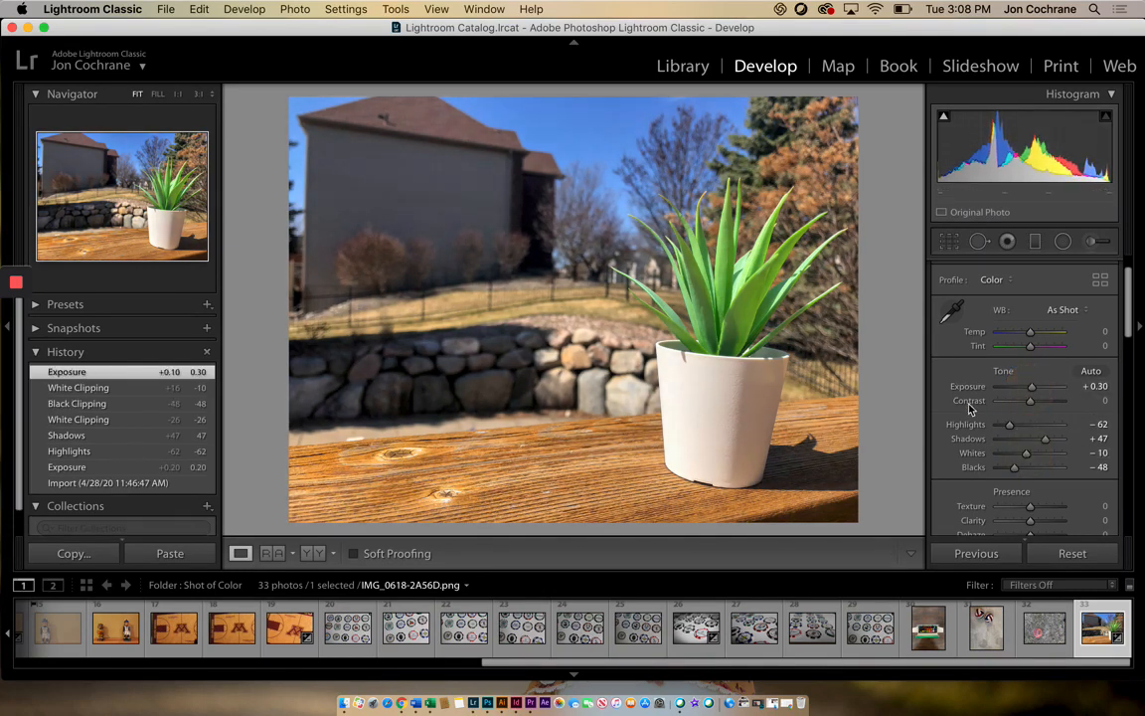
{"action": "scroll", "coordinate": [1039, 482], "scroll_direction": "down", "scroll_amount": 4}
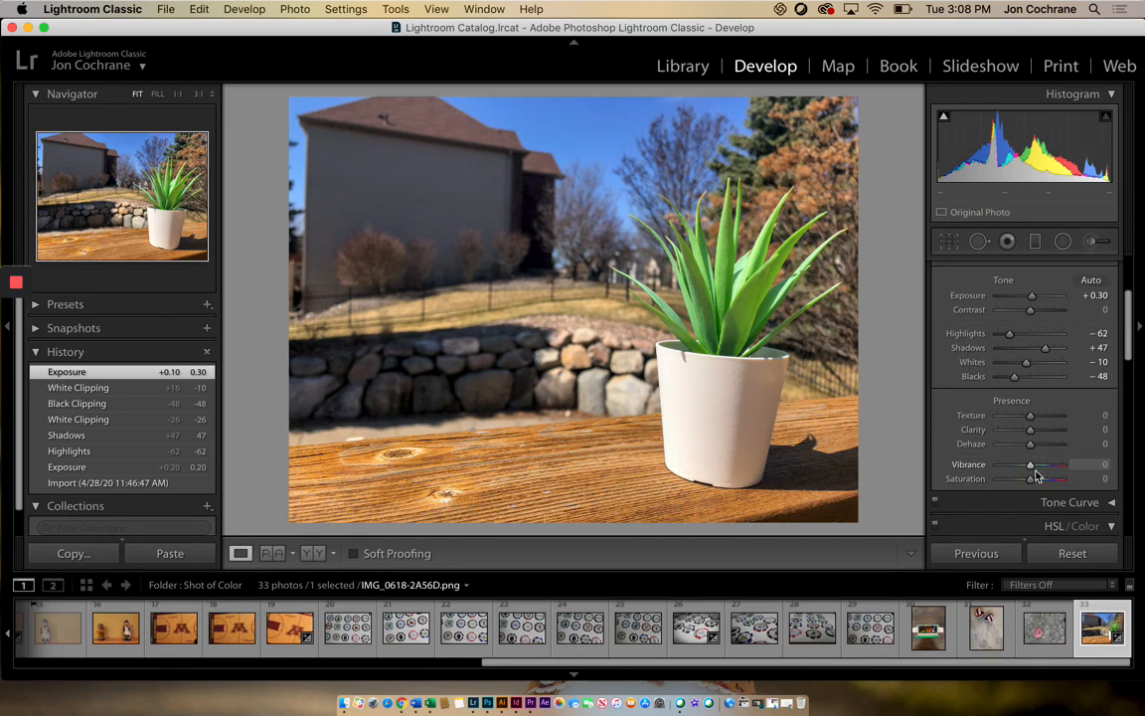
{"action": "mouse_move", "coordinate": [1035, 467]}
{"action": "left_mouse_down"}
{"action": "mouse_move", "coordinate": [1060, 467]}
{"action": "mouse_move", "coordinate": [1034, 467]}
{"action": "left_mouse_up"}
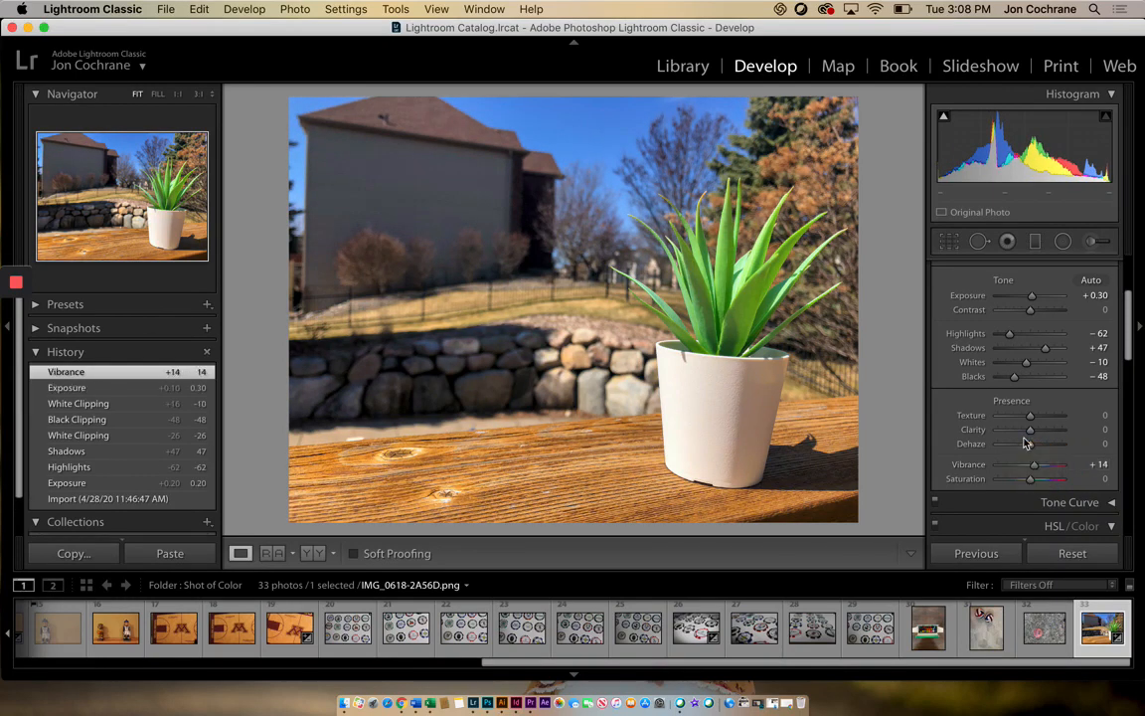
Set the plant photo's Red, Orange, Yellow, Aqua, Blue, Purple and Magenta saturation to -100, keeping only green
{"action": "scroll", "coordinate": [1011, 439], "scroll_direction": "down", "scroll_amount": 5}
{"action": "scroll", "coordinate": [1007, 394], "scroll_direction": "up", "scroll_amount": 1}
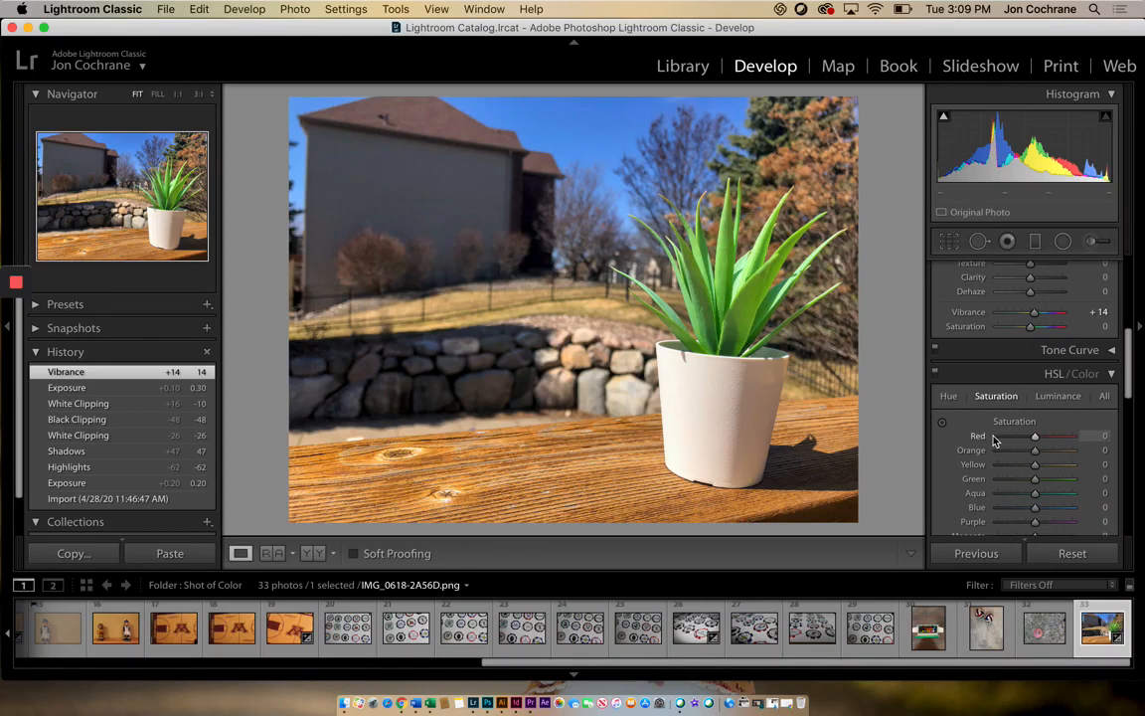
{"action": "left_click_drag", "start_coordinate": [1002, 440], "coordinate": [994, 439]}
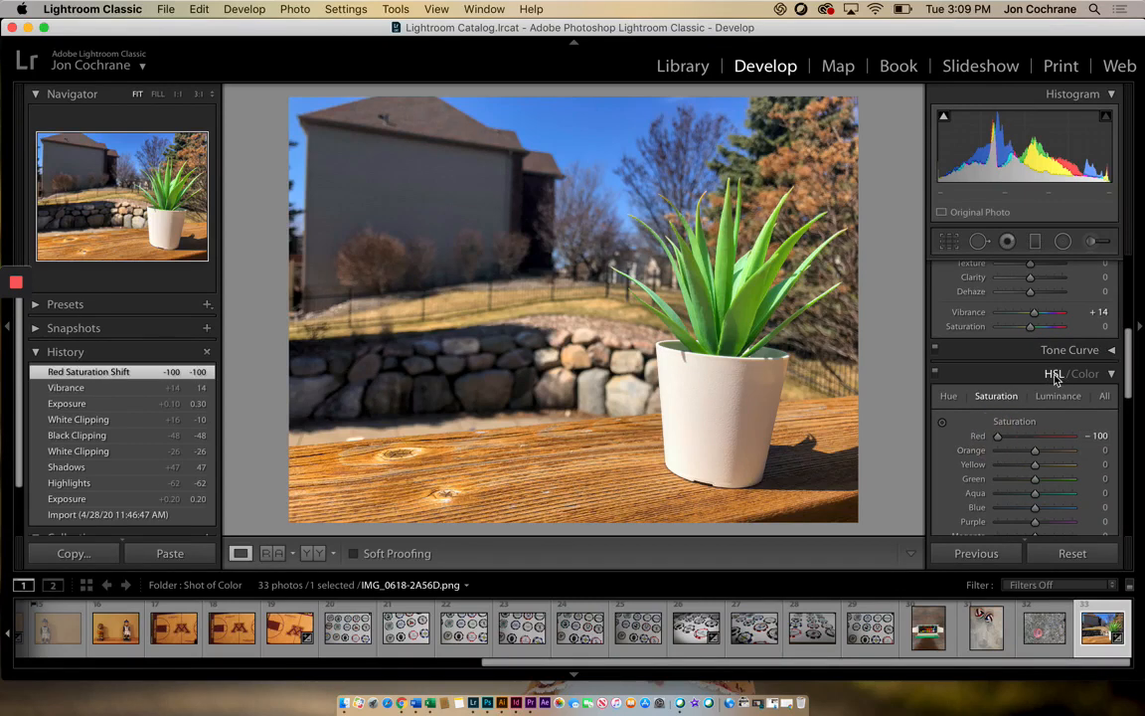
{"action": "left_click_drag", "start_coordinate": [1002, 454], "coordinate": [998, 470]}
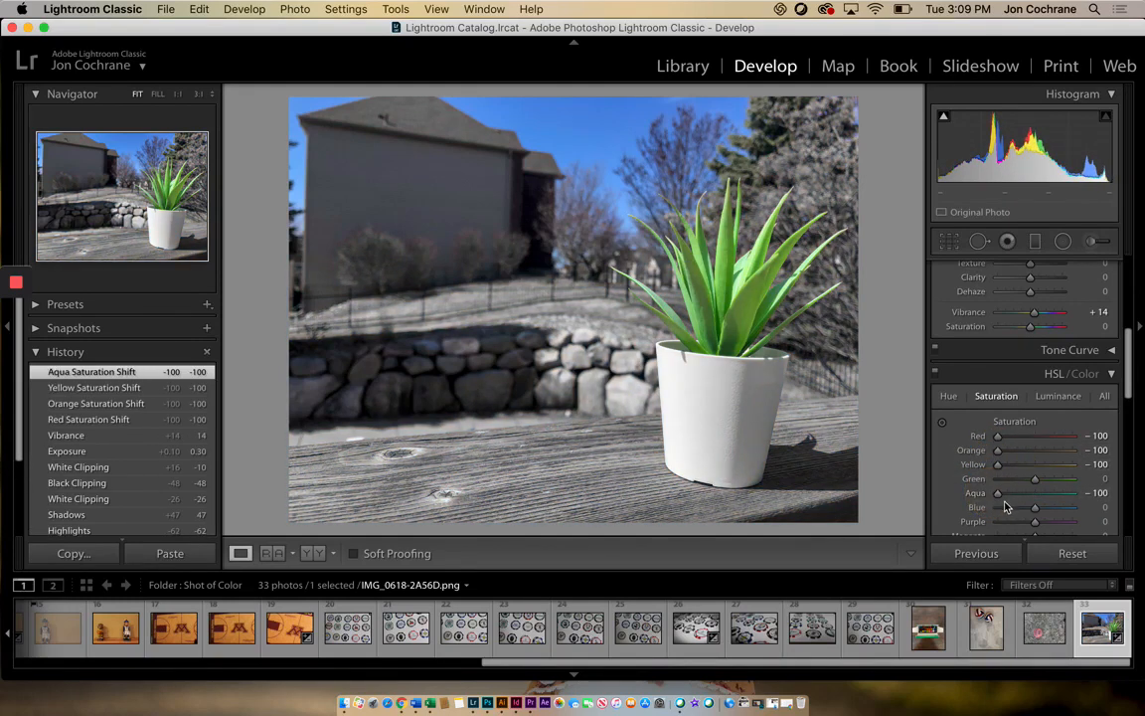
{"action": "left_click", "coordinate": [998, 508]}
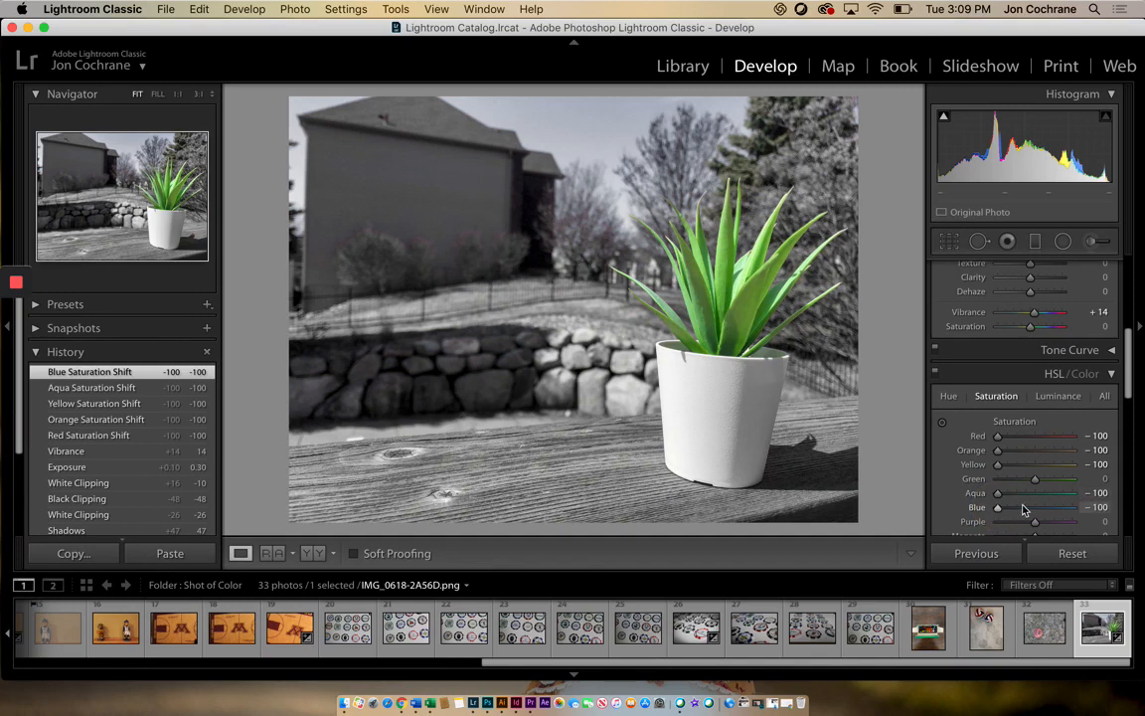
{"action": "left_click_drag", "start_coordinate": [1023, 508], "coordinate": [970, 511]}
{"action": "left_click", "coordinate": [999, 521]}
{"action": "scroll", "coordinate": [1011, 475], "scroll_direction": "down", "scroll_amount": 3}
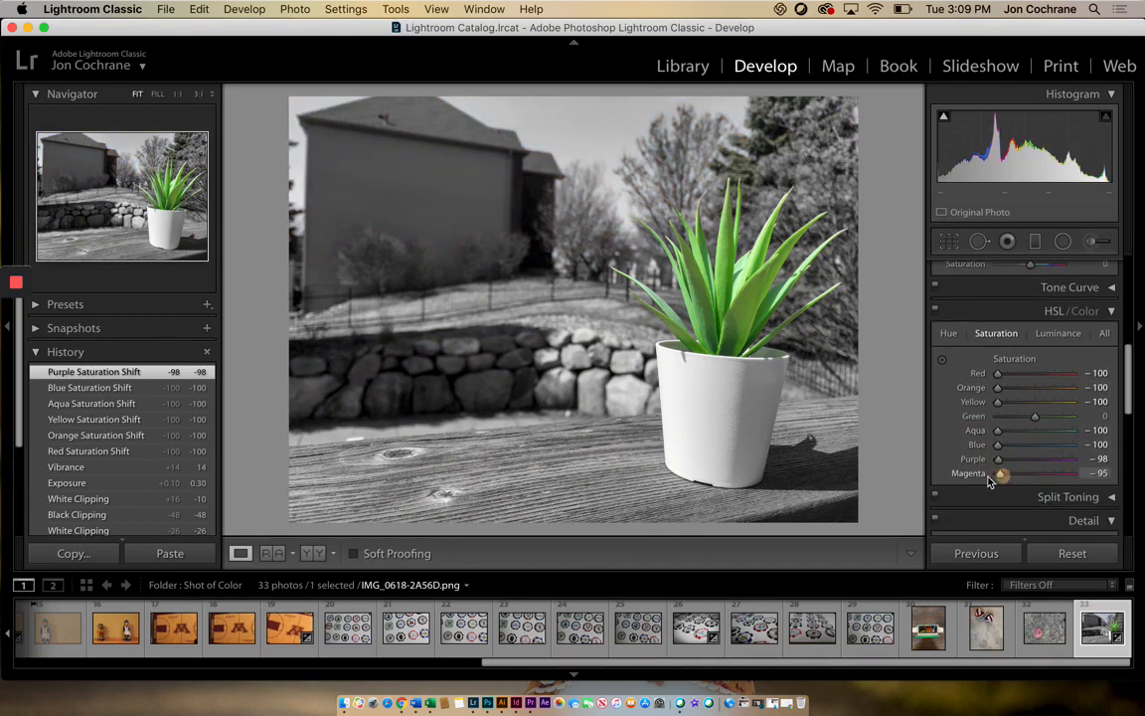
{"action": "left_click", "coordinate": [988, 475]}
{"action": "left_click", "coordinate": [988, 458]}
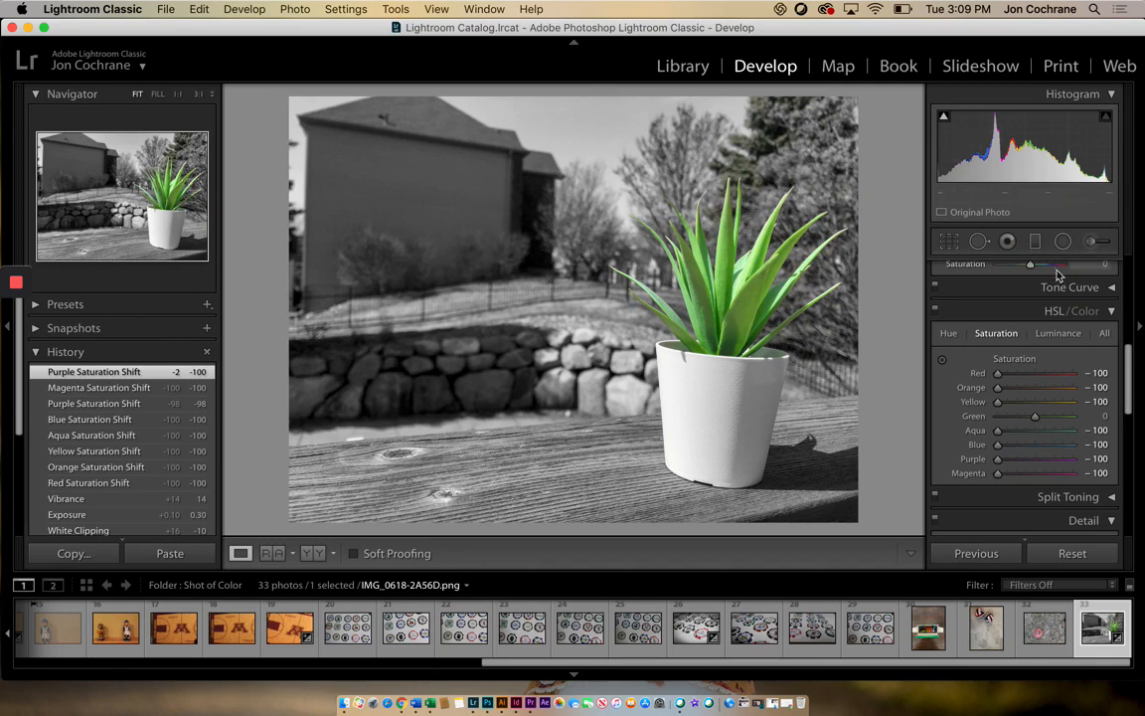
Paint out the leftover color in the trees above the plant with the Adjustment Brush at Saturation -100
{"action": "scroll", "coordinate": [1058, 273], "scroll_direction": "up", "scroll_amount": 10}
{"action": "left_click", "coordinate": [1094, 241]}
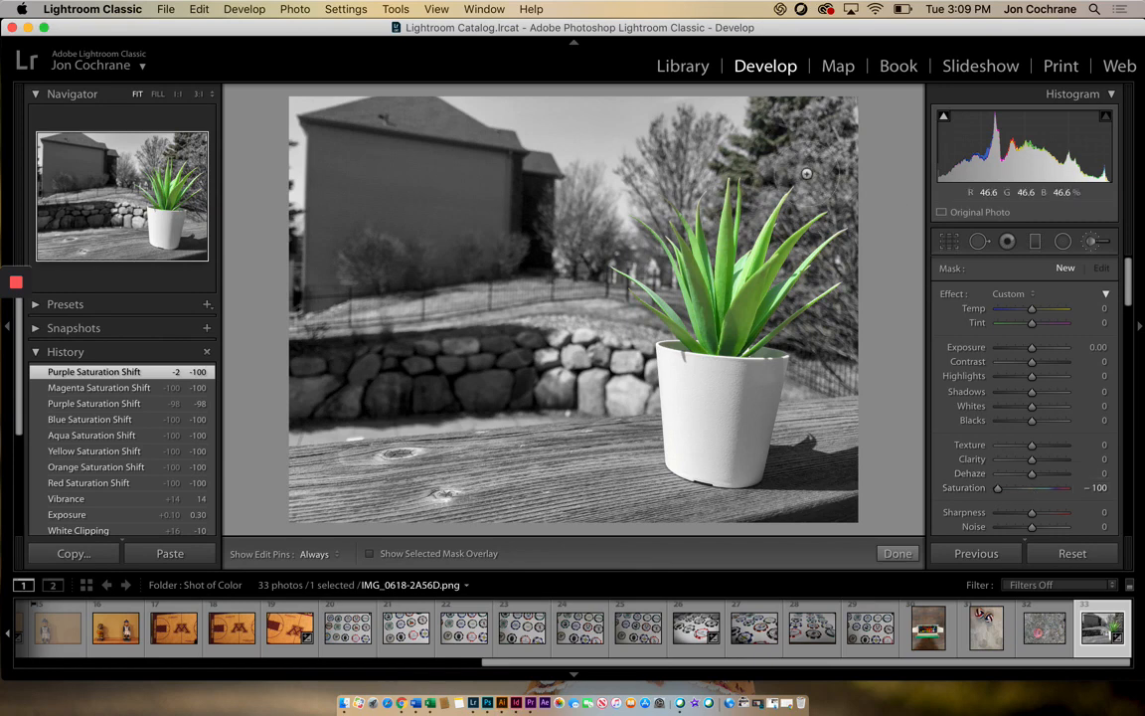
{"action": "mouse_move", "coordinate": [770, 122]}
{"action": "left_mouse_down"}
{"action": "mouse_move", "coordinate": [722, 124]}
{"action": "mouse_move", "coordinate": [787, 119]}
{"action": "mouse_move", "coordinate": [737, 123]}
{"action": "mouse_move", "coordinate": [768, 127]}
{"action": "mouse_move", "coordinate": [735, 131]}
{"action": "mouse_move", "coordinate": [753, 163]}
{"action": "mouse_move", "coordinate": [736, 129]}
{"action": "mouse_move", "coordinate": [717, 152]}
{"action": "mouse_move", "coordinate": [731, 150]}
{"action": "mouse_move", "coordinate": [719, 189]}
{"action": "mouse_move", "coordinate": [734, 152]}
{"action": "mouse_move", "coordinate": [737, 175]}
{"action": "mouse_move", "coordinate": [745, 162]}
{"action": "mouse_move", "coordinate": [754, 173]}
{"action": "mouse_move", "coordinate": [750, 197]}
{"action": "mouse_move", "coordinate": [746, 134]}
{"action": "left_mouse_up"}
{"action": "key", "text": "h"}
{"action": "key", "text": "h"}
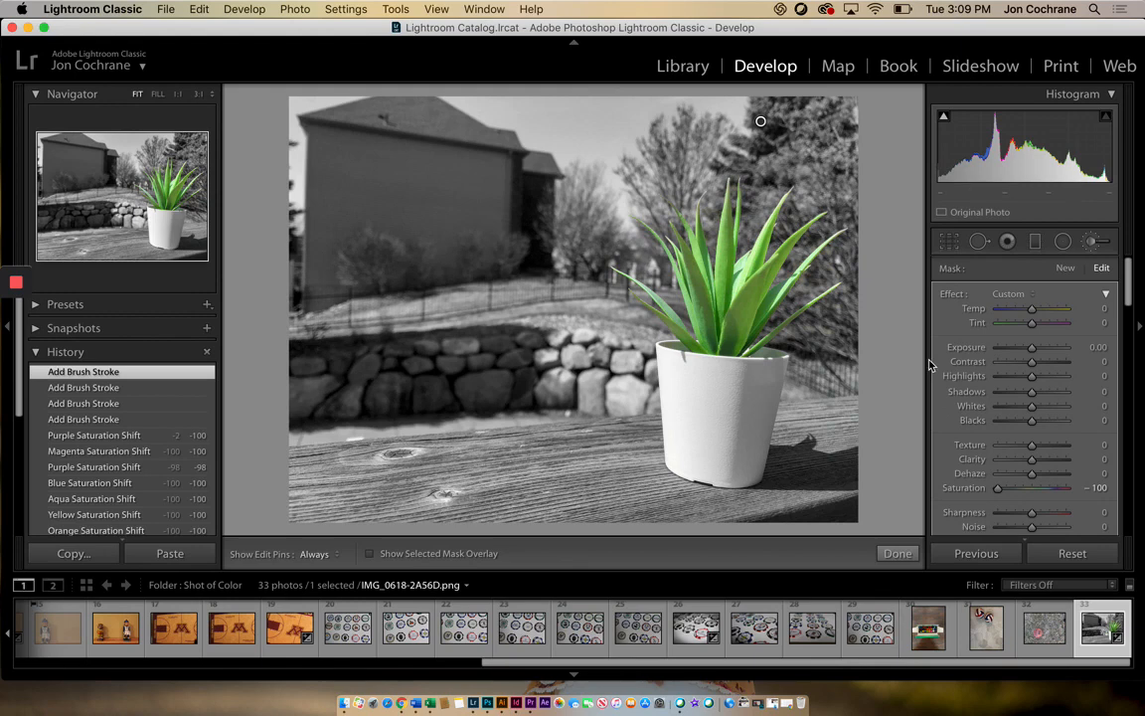
{"action": "left_click", "coordinate": [1091, 242]}
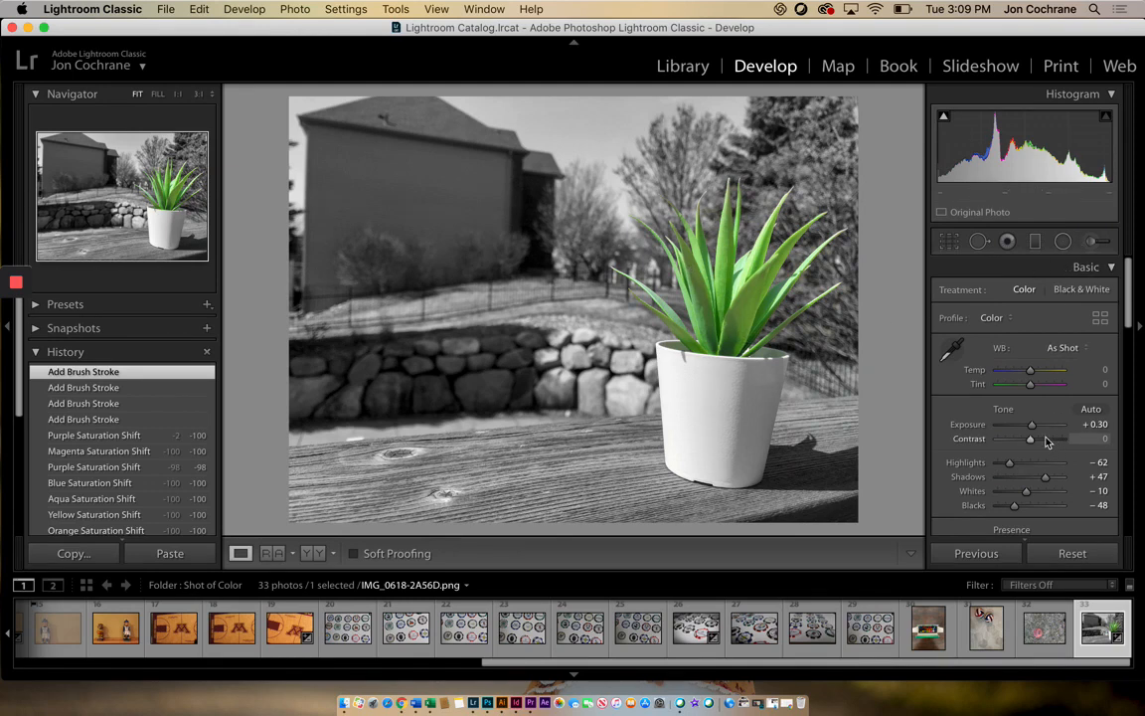
Brighten the stone wall behind the plant with a new Adjustment Brush mask at Exposure 0.51 and Saturation 0
{"action": "left_click", "coordinate": [1093, 242]}
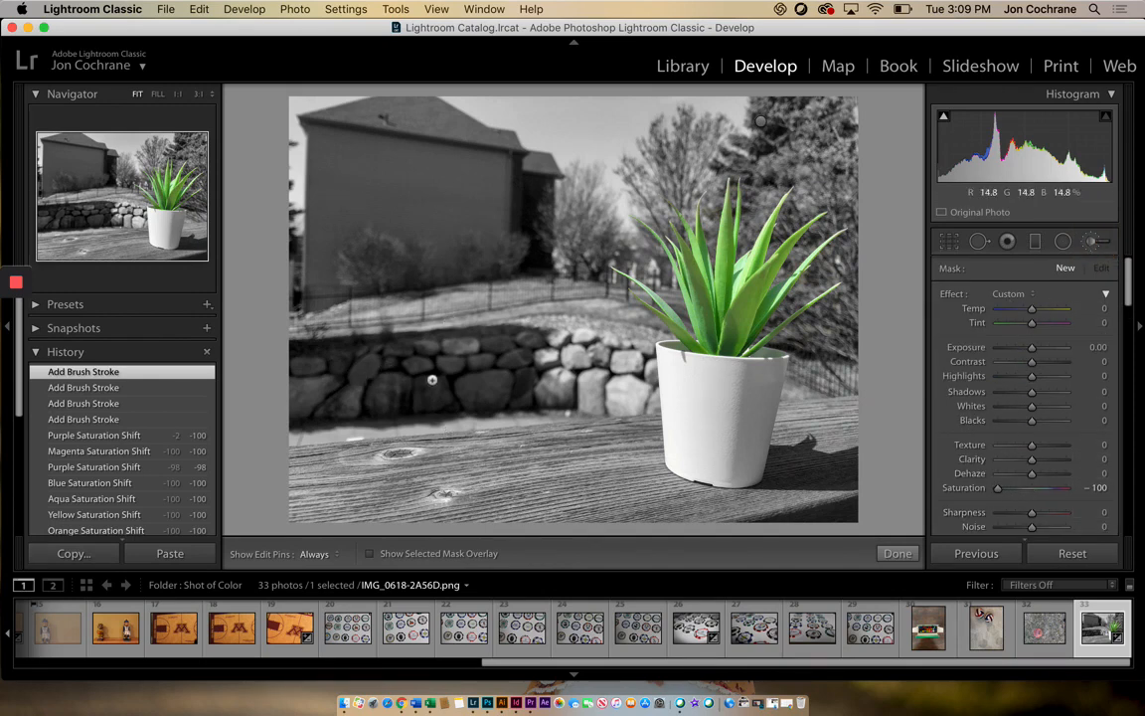
{"action": "left_click_drag", "start_coordinate": [998, 488], "coordinate": [1033, 487]}
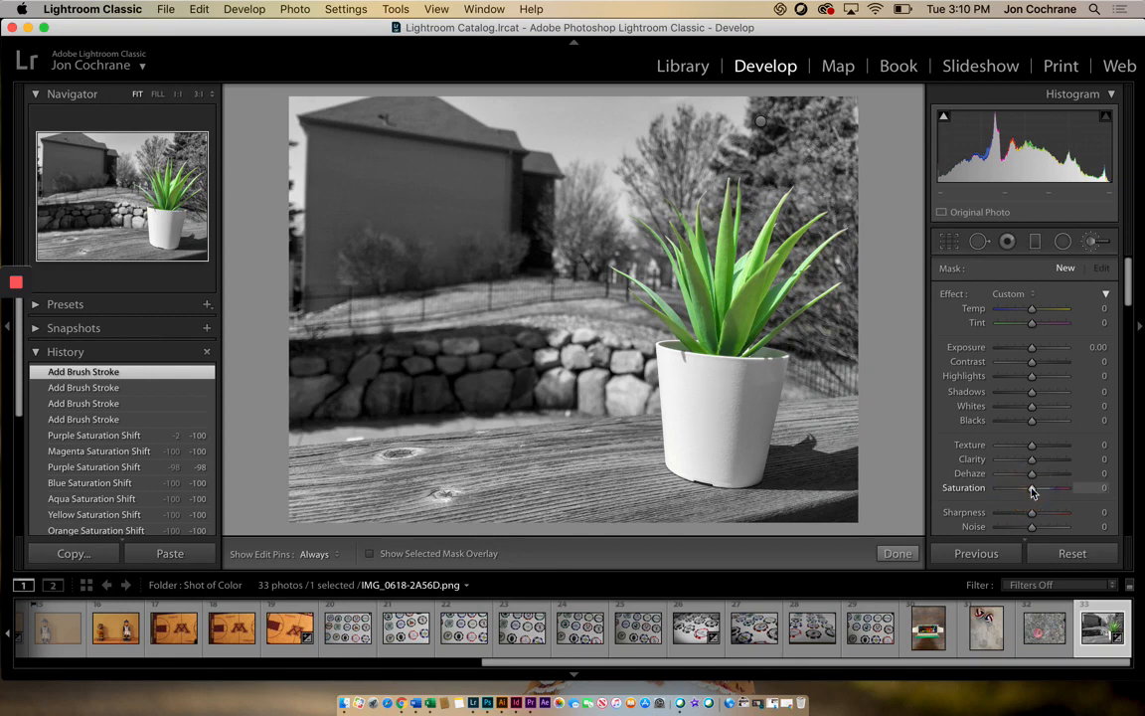
{"action": "left_click_drag", "start_coordinate": [1032, 347], "coordinate": [1040, 349]}
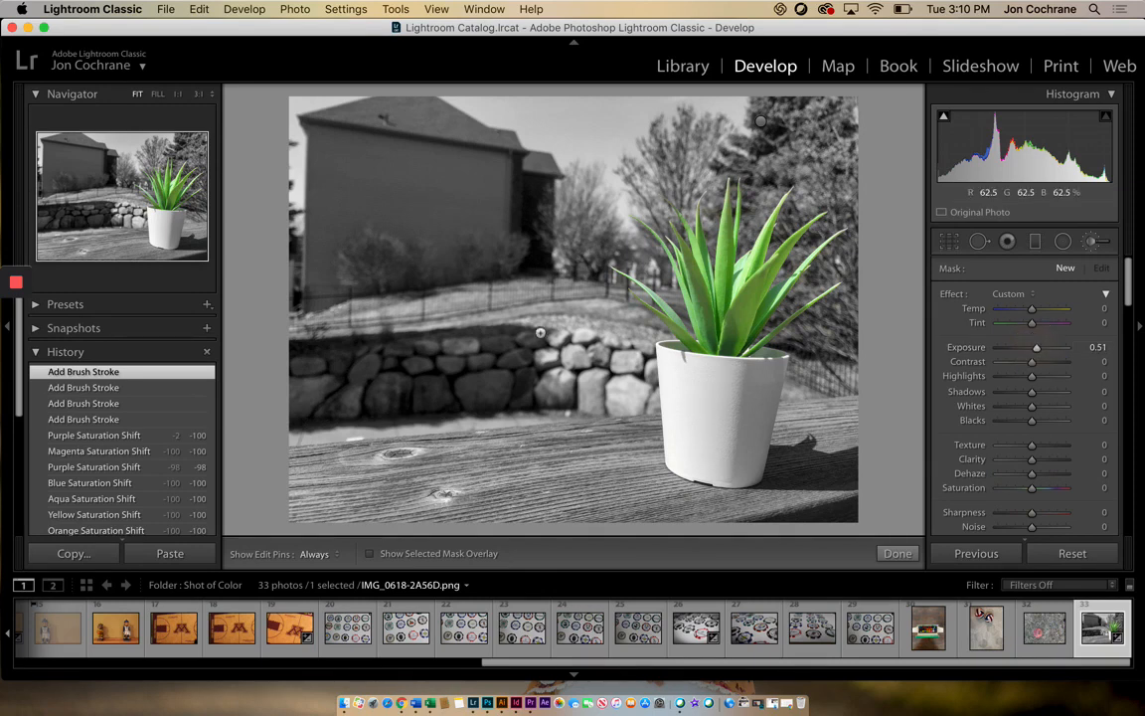
{"action": "mouse_move", "coordinate": [502, 345]}
{"action": "left_mouse_down"}
{"action": "mouse_move", "coordinate": [340, 348]}
{"action": "mouse_move", "coordinate": [575, 355]}
{"action": "mouse_move", "coordinate": [291, 348]}
{"action": "mouse_move", "coordinate": [550, 353]}
{"action": "mouse_move", "coordinate": [516, 365]}
{"action": "mouse_move", "coordinate": [417, 363]}
{"action": "mouse_move", "coordinate": [289, 336]}
{"action": "mouse_move", "coordinate": [397, 343]}
{"action": "mouse_move", "coordinate": [331, 342]}
{"action": "left_mouse_up"}
{"action": "mouse_move", "coordinate": [442, 346]}
{"action": "left_mouse_down"}
{"action": "mouse_move", "coordinate": [340, 357]}
{"action": "mouse_move", "coordinate": [439, 357]}
{"action": "left_mouse_up"}
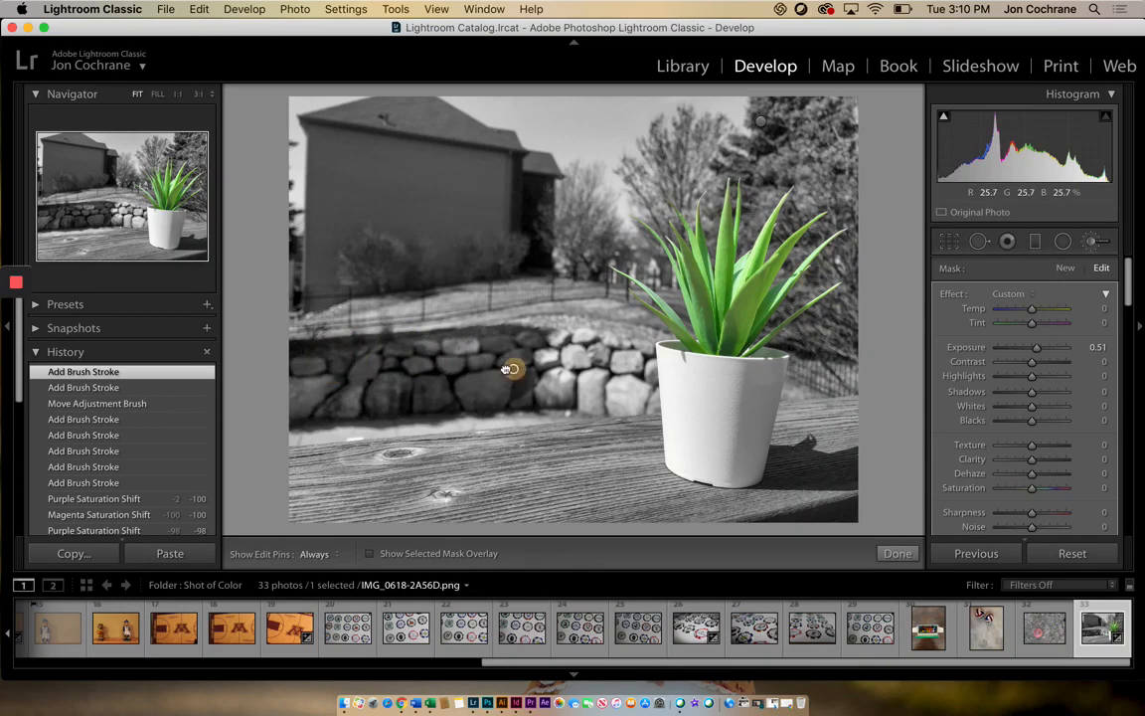
{"action": "left_click_drag", "start_coordinate": [516, 367], "coordinate": [498, 453]}
{"action": "mouse_move", "coordinate": [498, 385]}
{"action": "left_mouse_down"}
{"action": "mouse_move", "coordinate": [478, 353]}
{"action": "mouse_move", "coordinate": [470, 199]}
{"action": "mouse_move", "coordinate": [449, 345]}
{"action": "mouse_move", "coordinate": [459, 344]}
{"action": "left_mouse_up"}
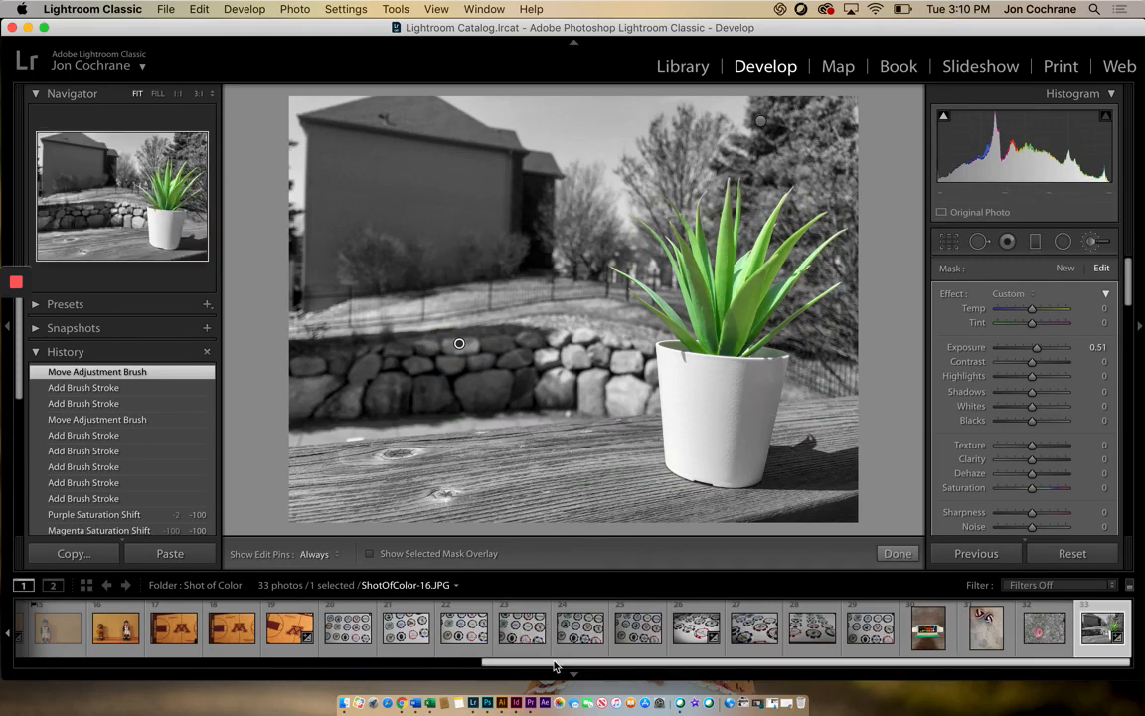
Set the apples photo's saturation to Red -2, Orange -2, Yellow -3, Purple -99, and Green, Aqua, Blue and Magenta -100
{"action": "left_click_drag", "start_coordinate": [495, 662], "coordinate": [39, 633]}
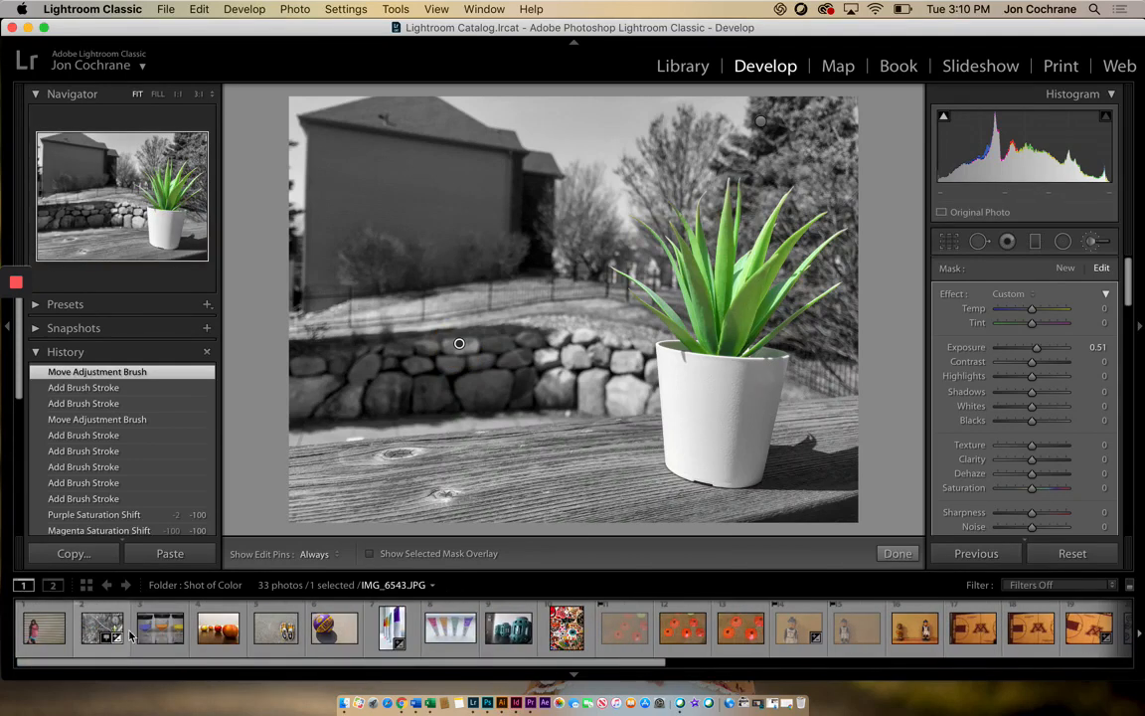
{"action": "left_click", "coordinate": [215, 634]}
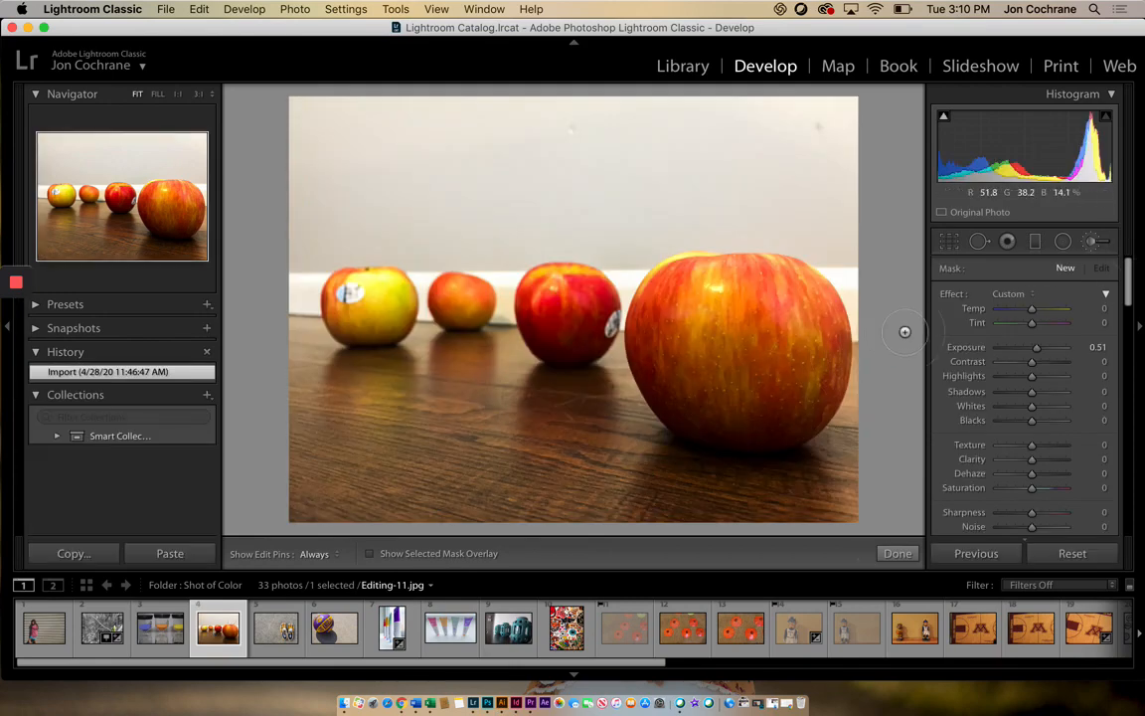
{"action": "scroll", "coordinate": [1011, 362], "scroll_direction": "down", "scroll_amount": 10}
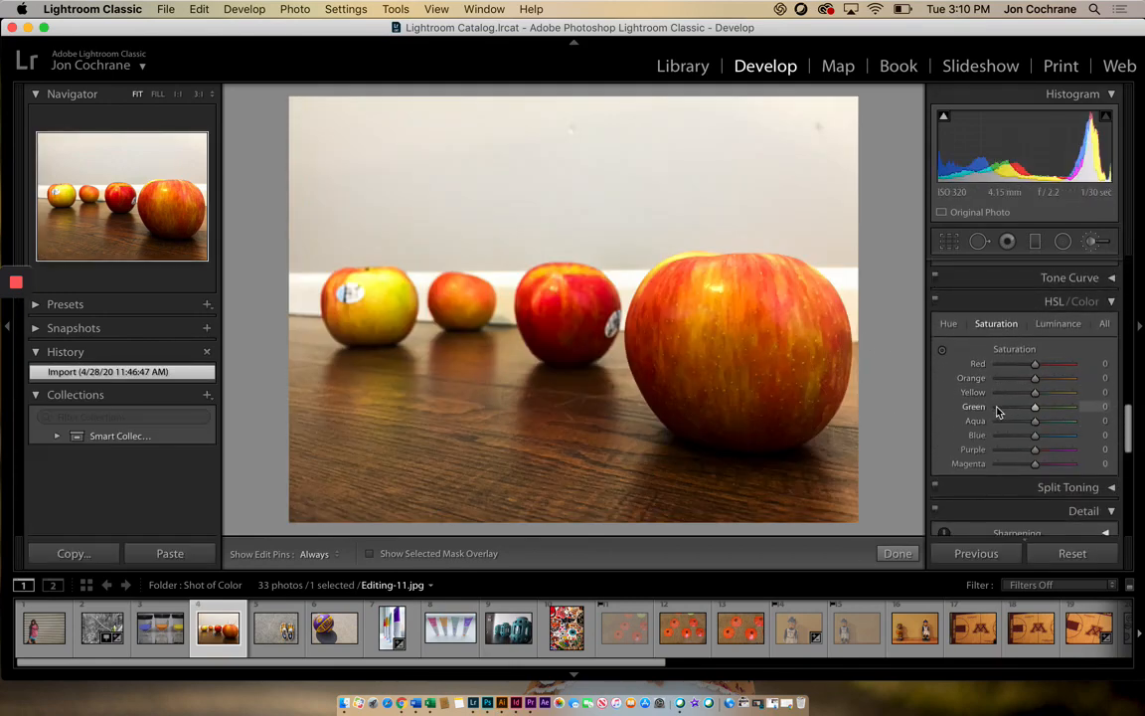
{"action": "left_click", "coordinate": [997, 407]}
{"action": "left_click", "coordinate": [997, 420]}
{"action": "left_click", "coordinate": [997, 434]}
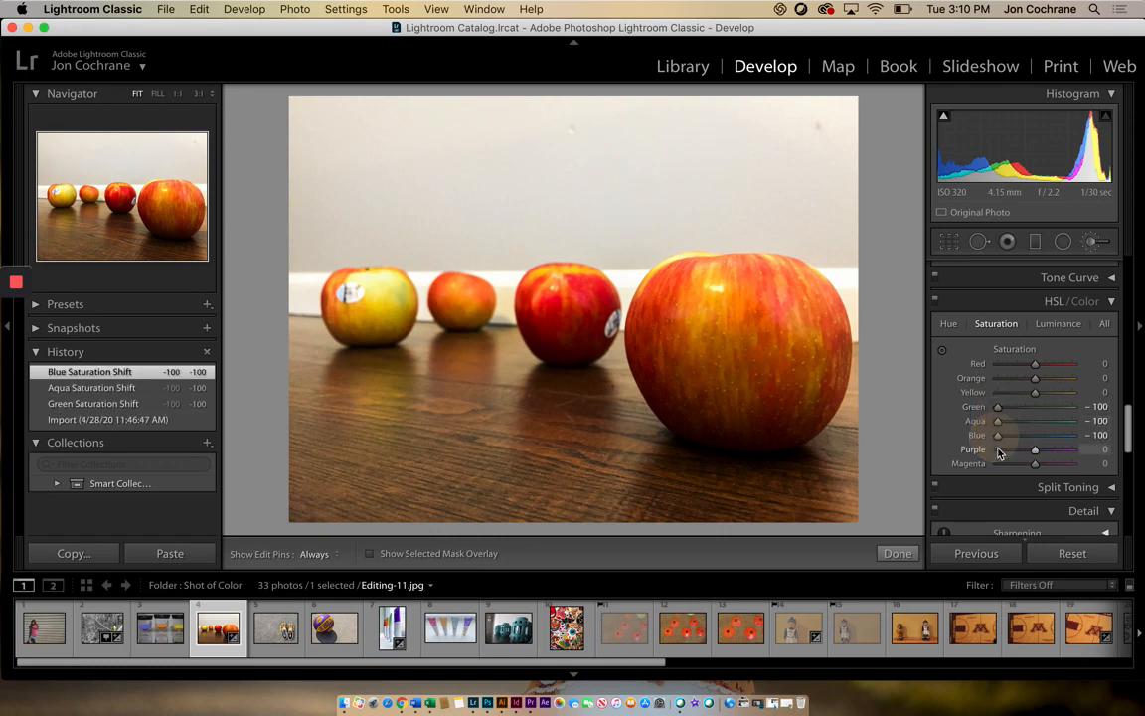
{"action": "left_click", "coordinate": [998, 450]}
{"action": "left_click", "coordinate": [998, 465]}
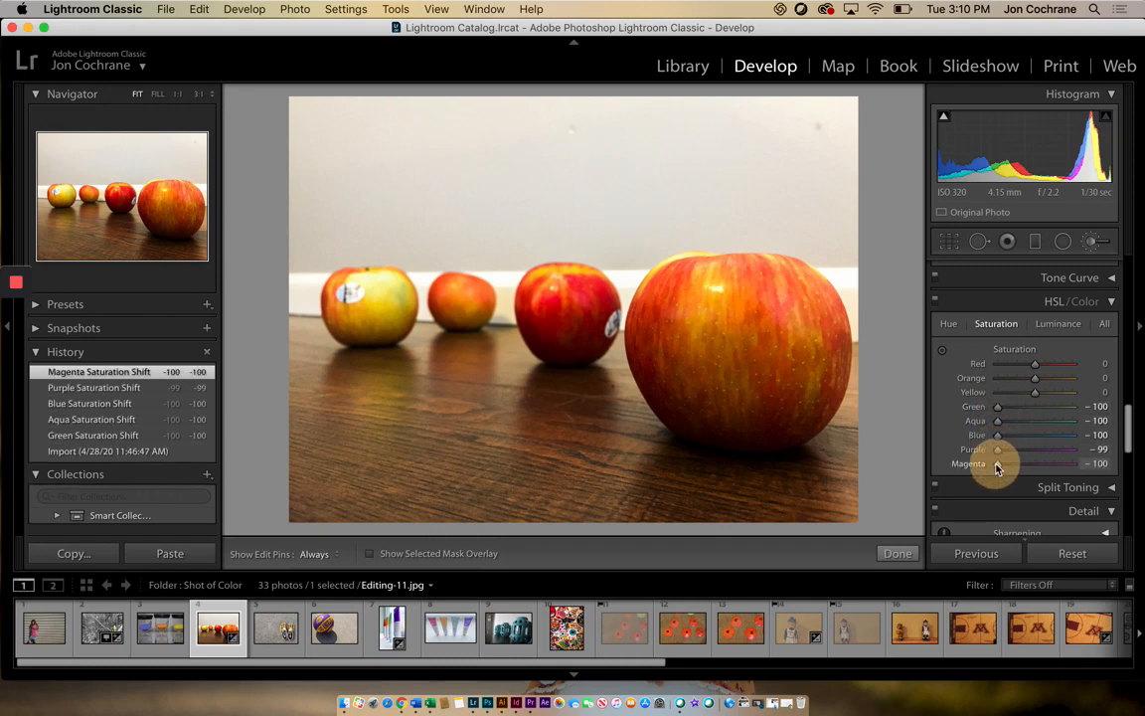
{"action": "left_click", "coordinate": [996, 379]}
{"action": "left_click_drag", "start_coordinate": [991, 382], "coordinate": [1036, 365]}
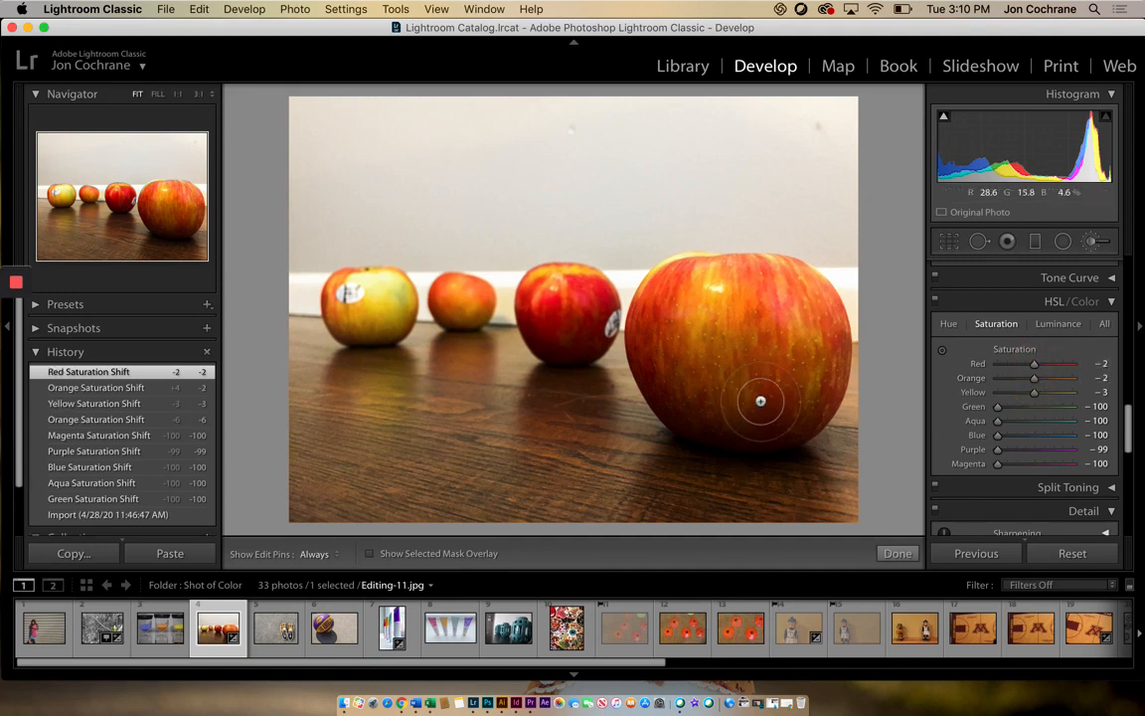
Review the edited potted plant photo and the chip photo with its color saturation settings, and browse the other photos
{"action": "scroll", "coordinate": [775, 626], "scroll_direction": "right", "scroll_amount": 10}
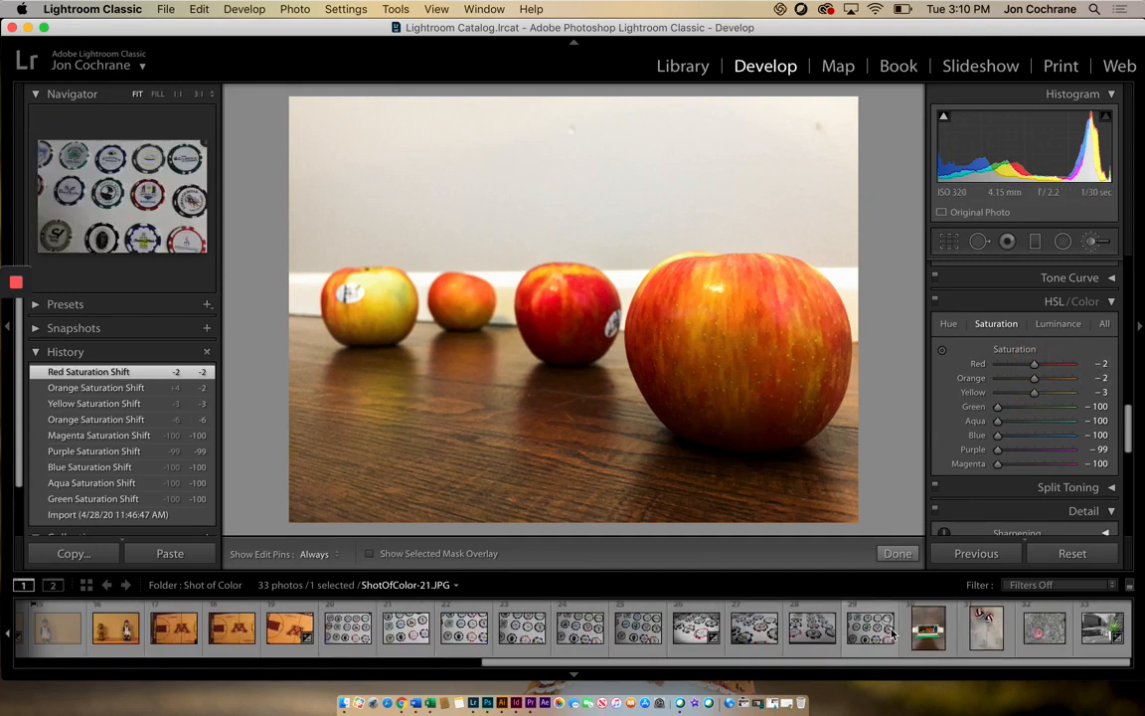
{"action": "left_click", "coordinate": [1101, 630]}
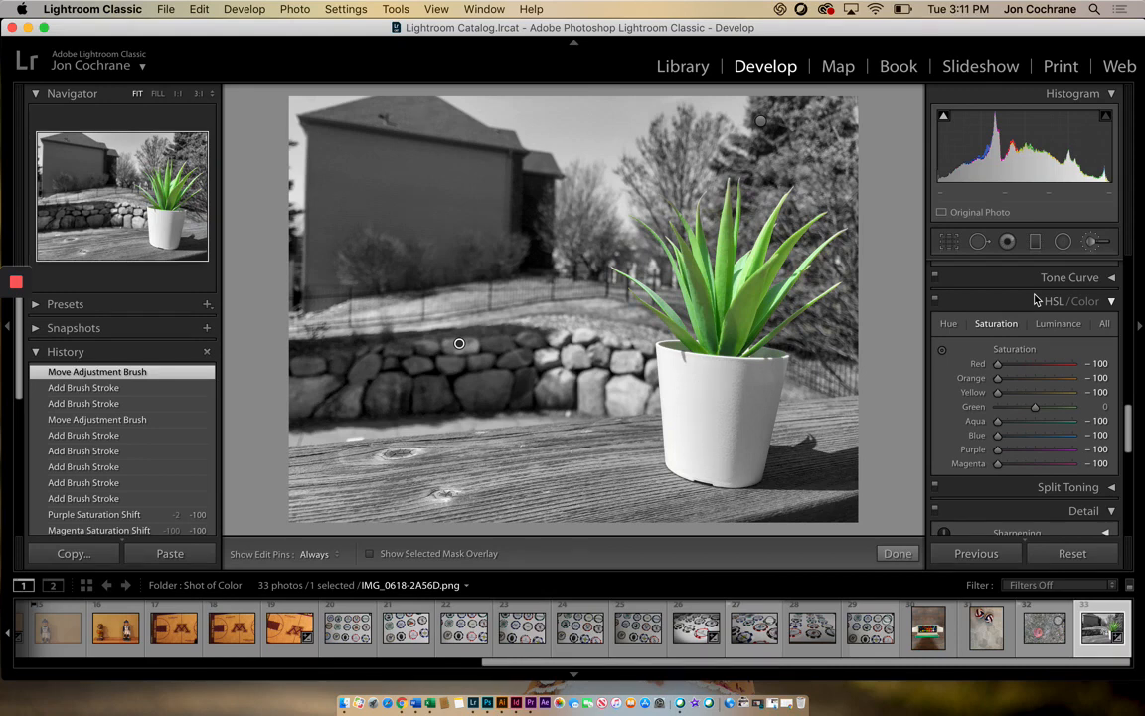
{"action": "scroll", "coordinate": [1035, 300], "scroll_direction": "down", "scroll_amount": 5}
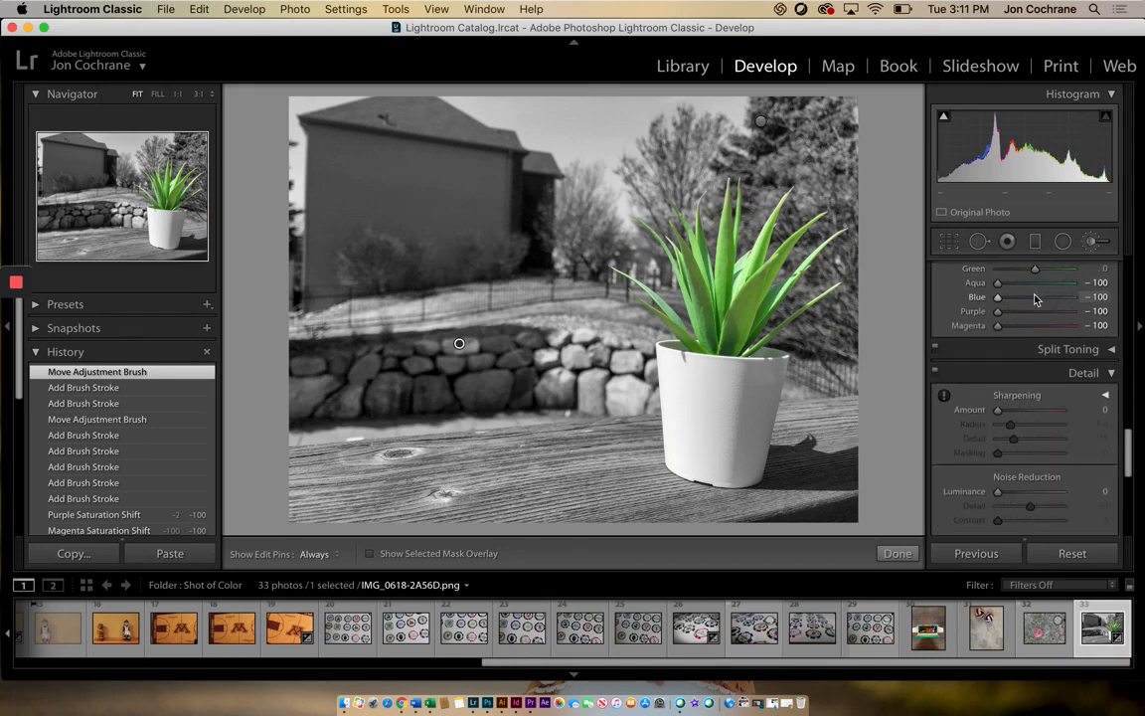
{"action": "left_click", "coordinate": [688, 631]}
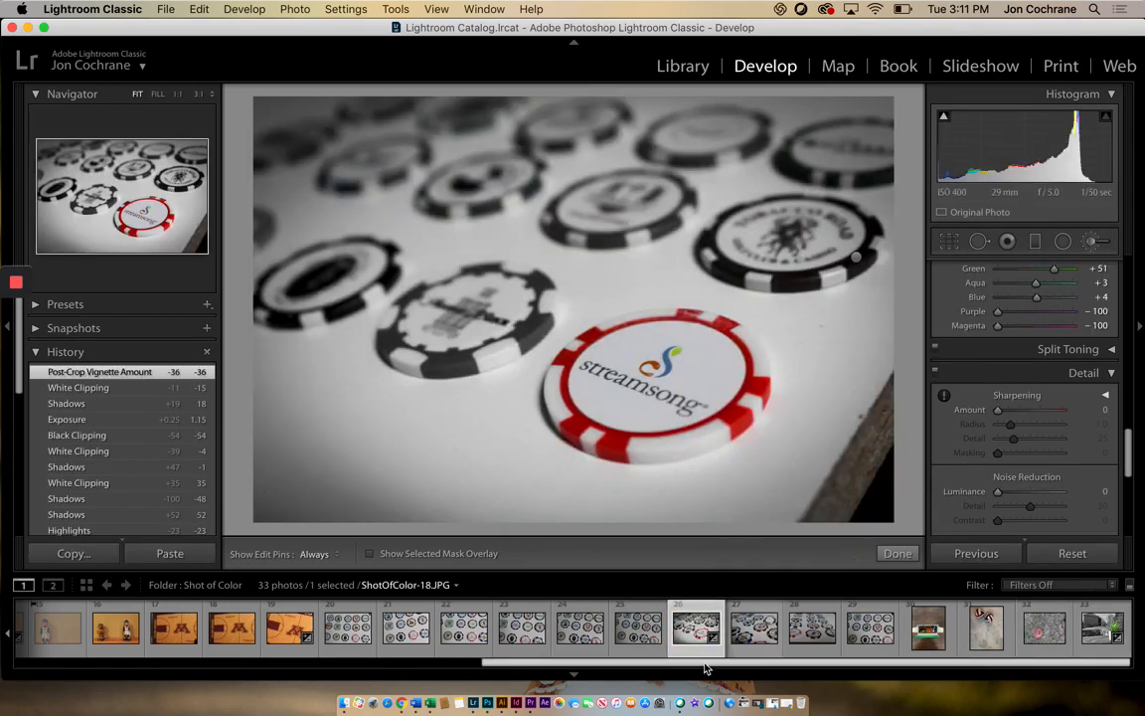
{"action": "left_click_drag", "start_coordinate": [734, 668], "coordinate": [633, 668]}
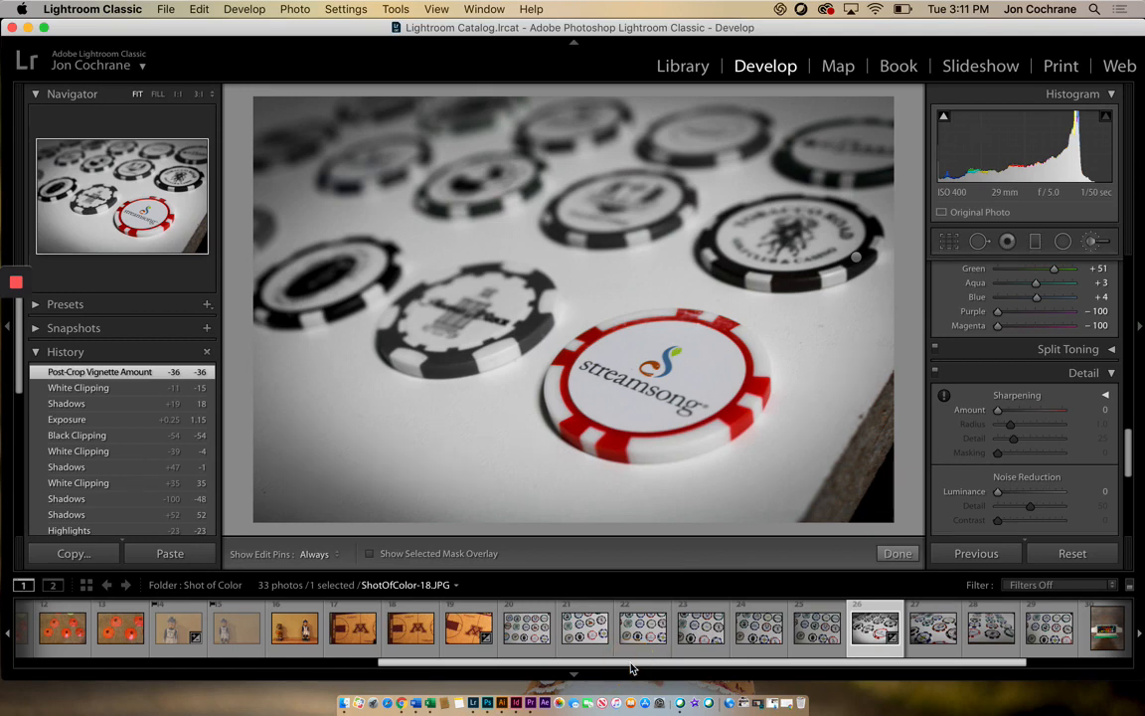
{"action": "scroll", "coordinate": [1071, 390], "scroll_direction": "up", "scroll_amount": 5}
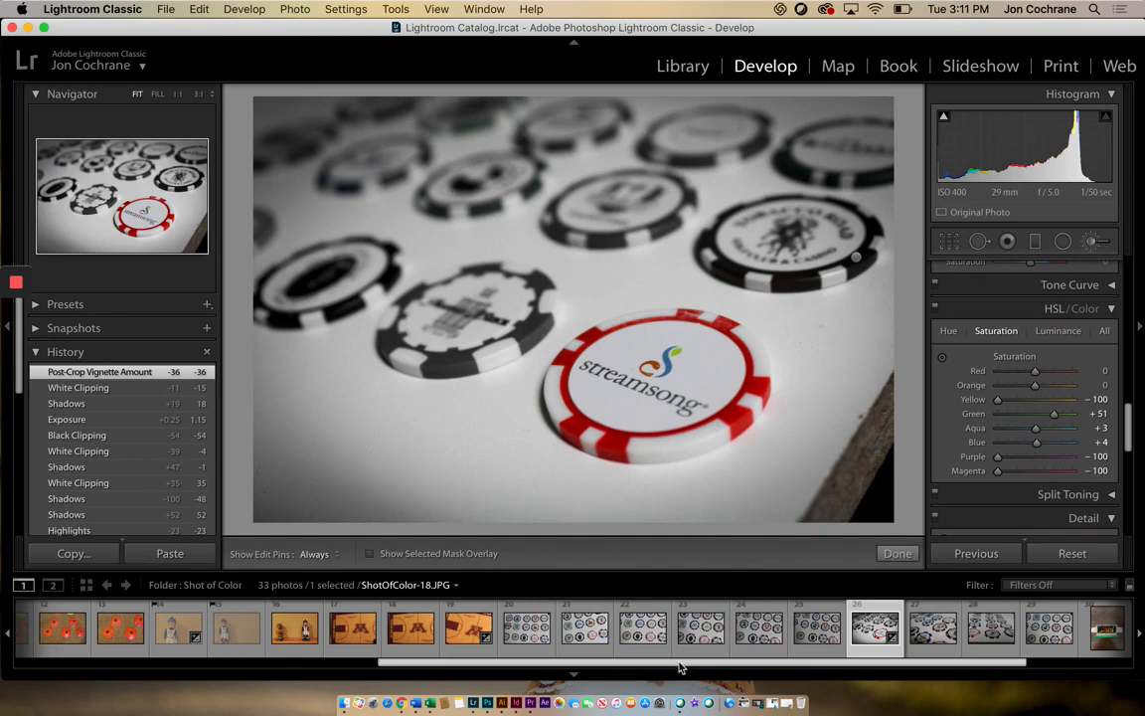
{"action": "left_click_drag", "start_coordinate": [680, 668], "coordinate": [189, 674]}
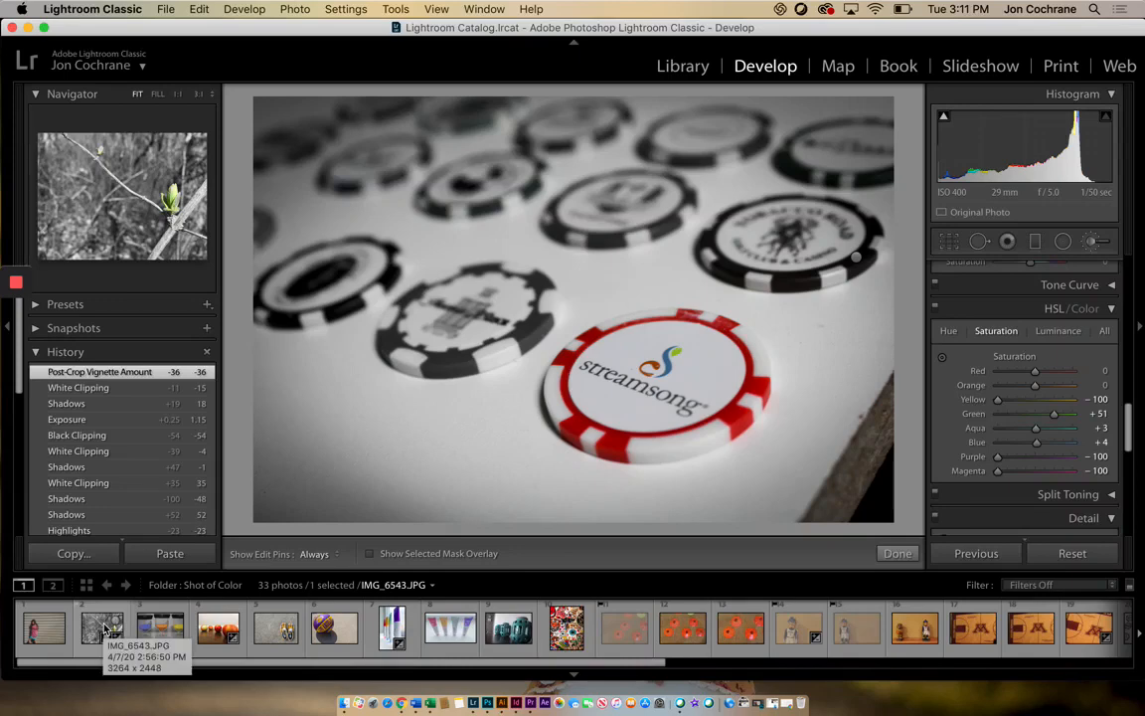
{"action": "mouse_move", "coordinate": [8, 287]}
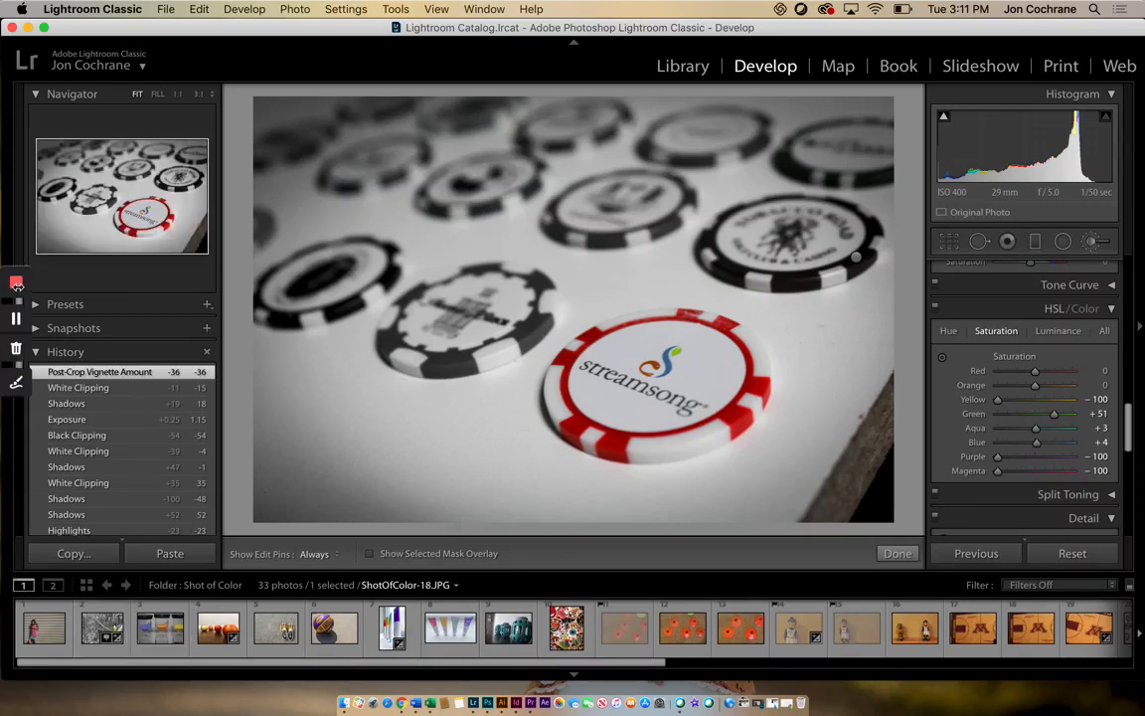